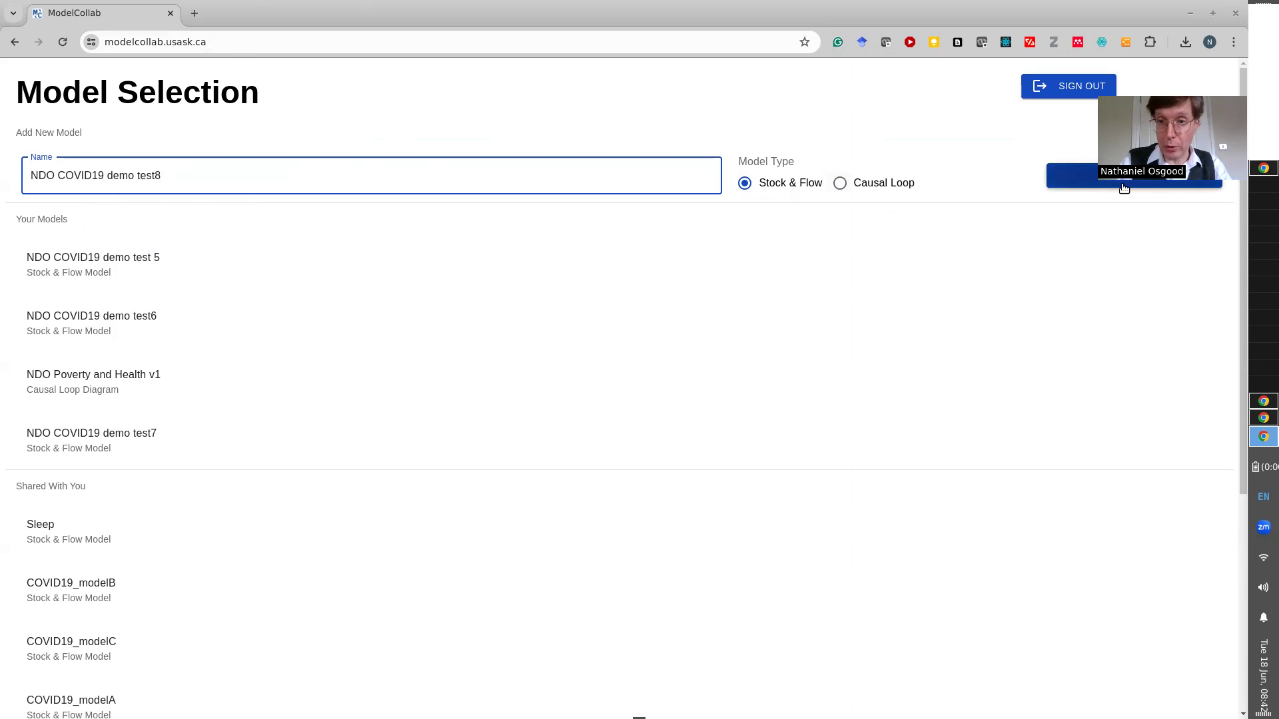
- Create the Stock & Flow model "NDO COVID19 demo test8" and open it
left_click(1069, 177)
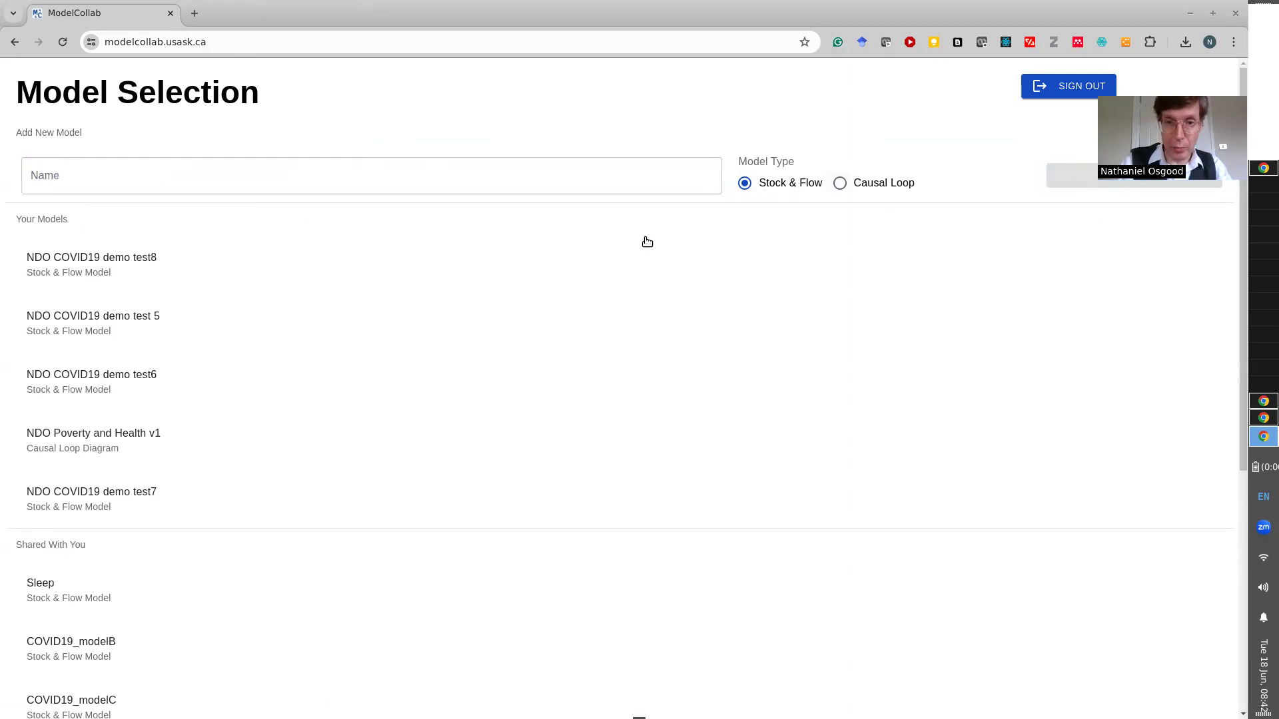
left_click(144, 262)
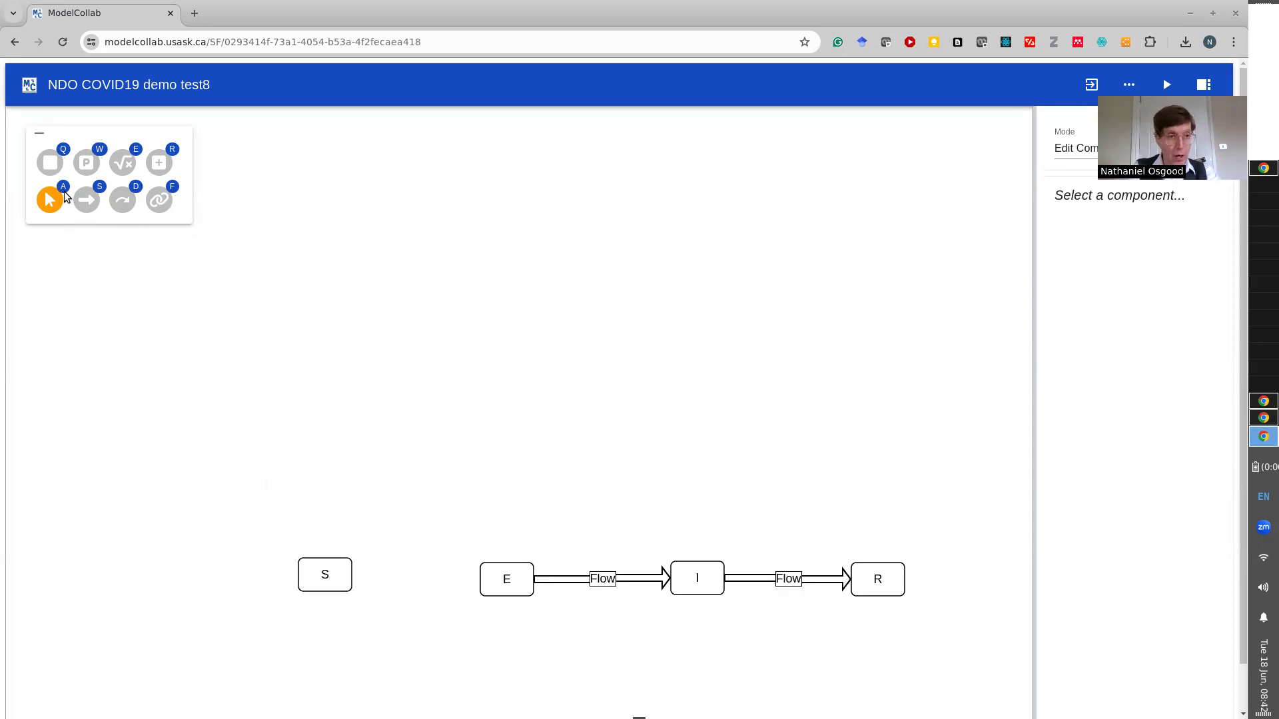
- Add a flow from stock S to stock E and name it newInfections
left_click(87, 200)
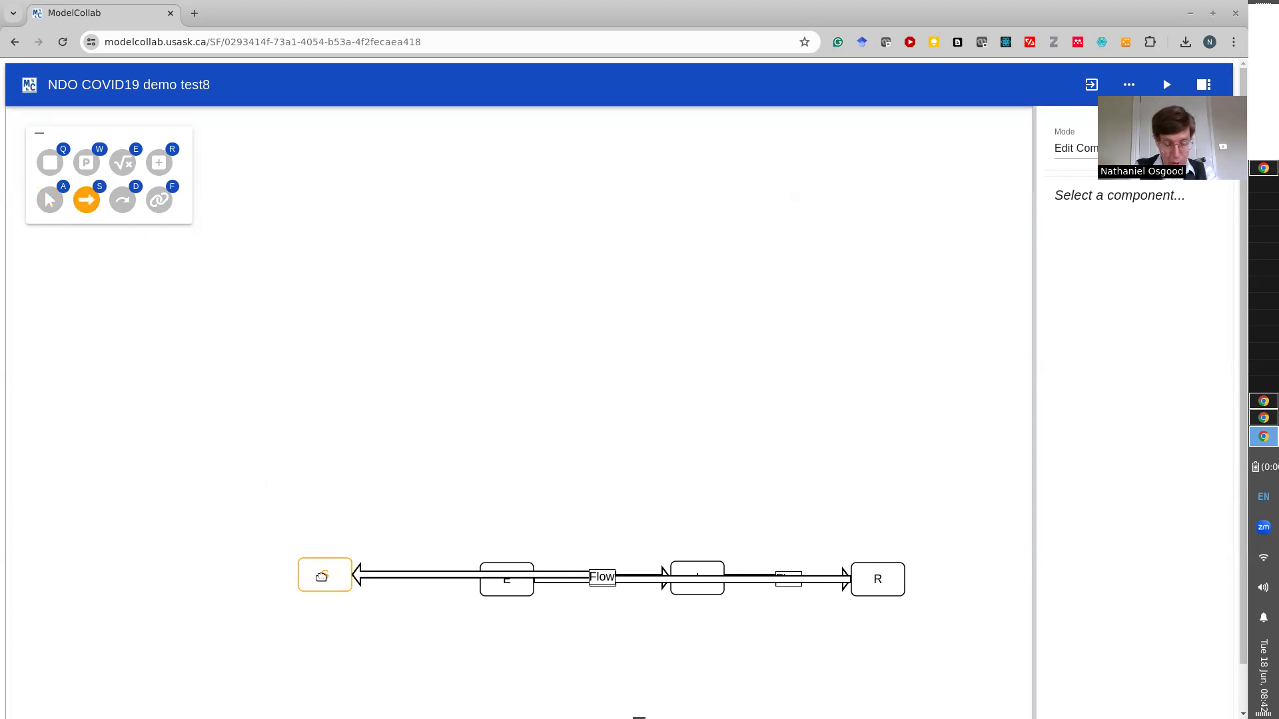
left_click_drag(322, 577, 516, 575)
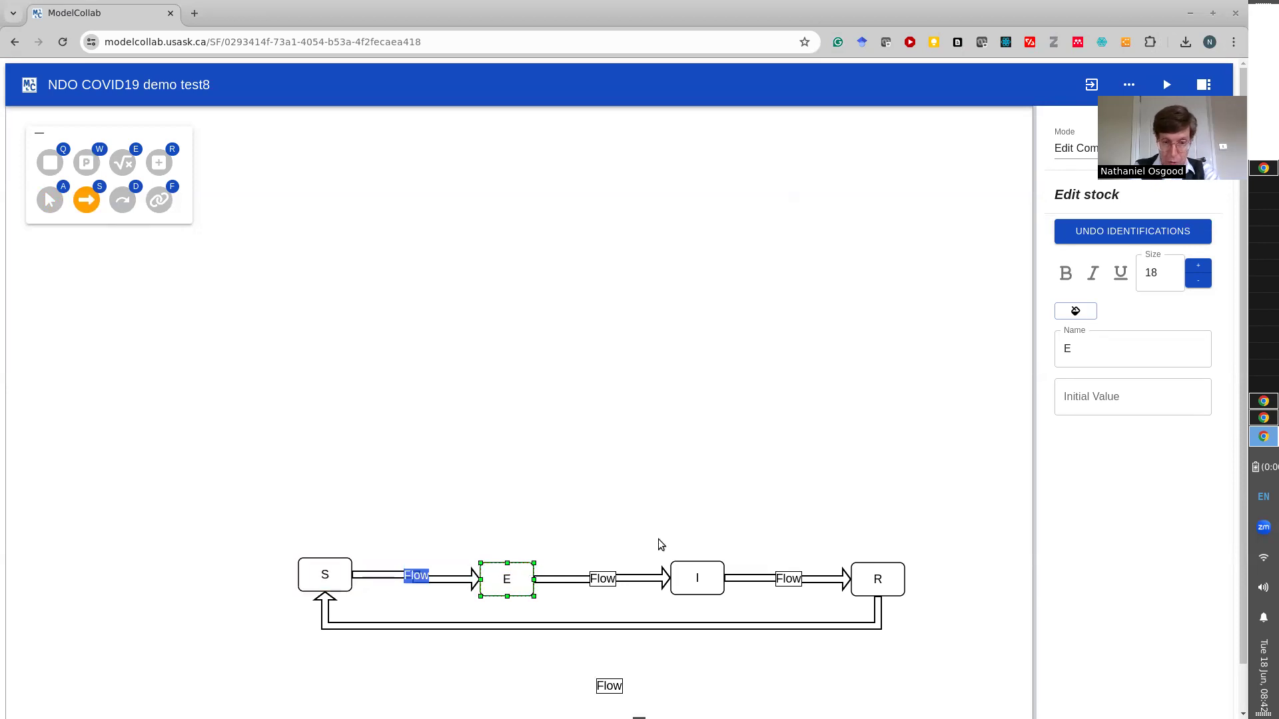
type("newInfections")
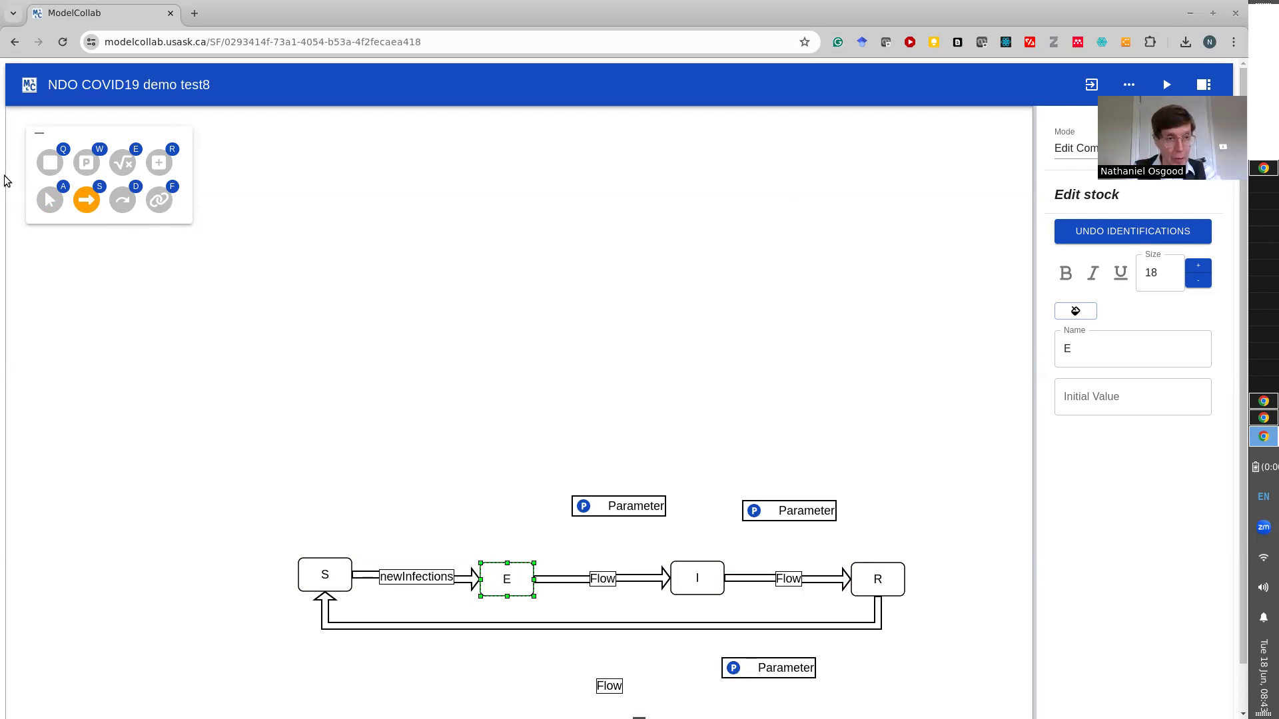
- Move the newInfections label just below its flow arrow between S and E
left_click(48, 201)
left_click(412, 577)
left_click(411, 578)
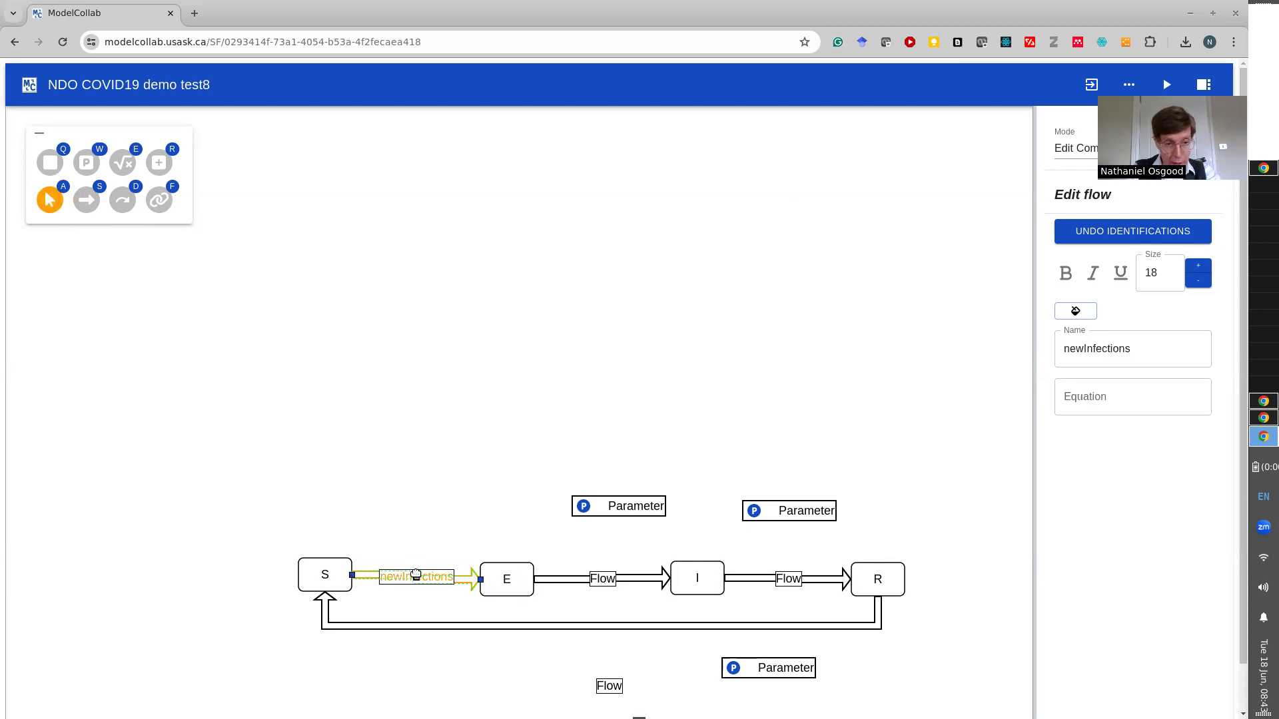
mouse_move(413, 576)
left_mouse_down()
mouse_move(417, 607)
mouse_move(410, 579)
left_mouse_up()
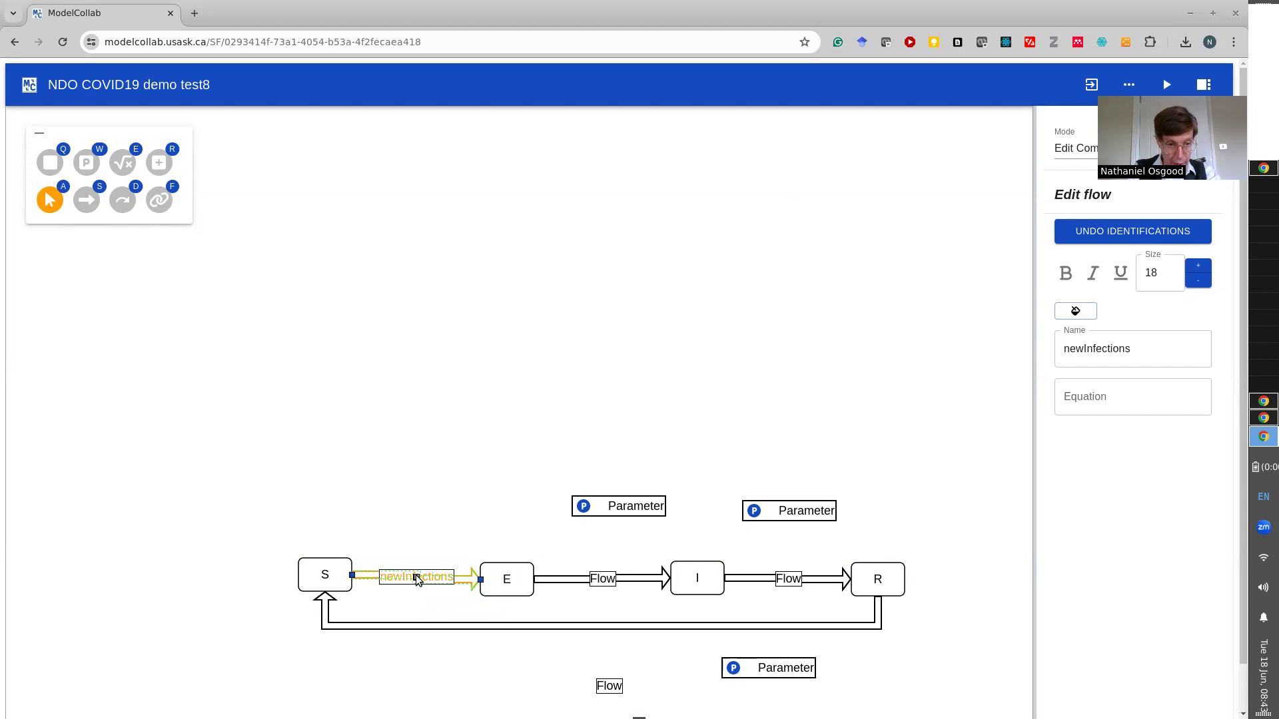
left_click(416, 578)
left_click_drag(417, 596, 413, 592)
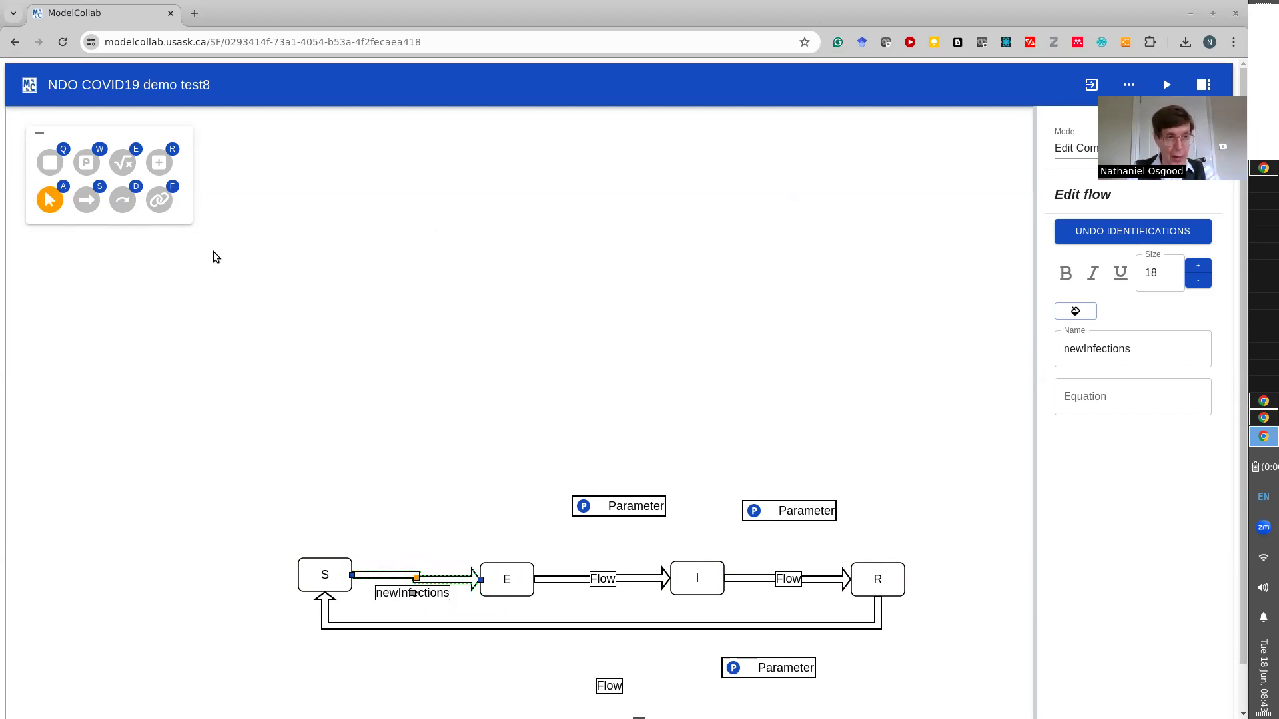
- Add a parameter named totalPopulation in the empty canvas area well above stock S
left_click(86, 164)
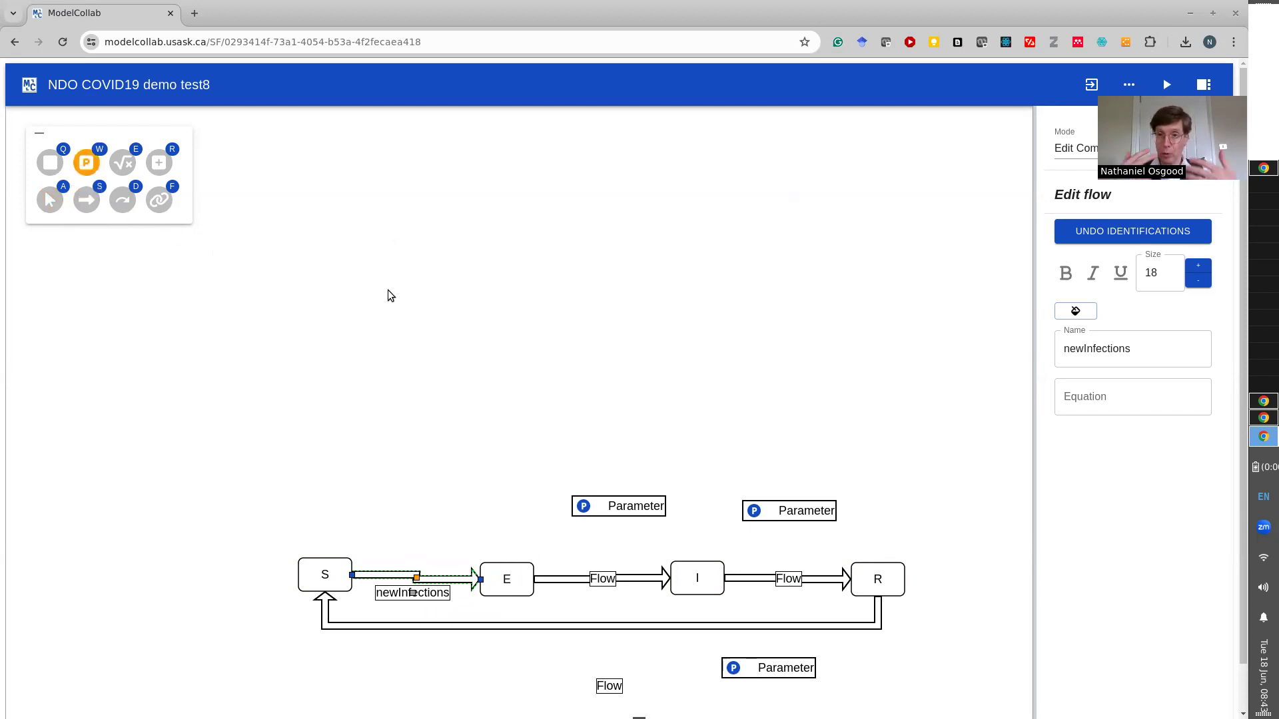
left_click(316, 282)
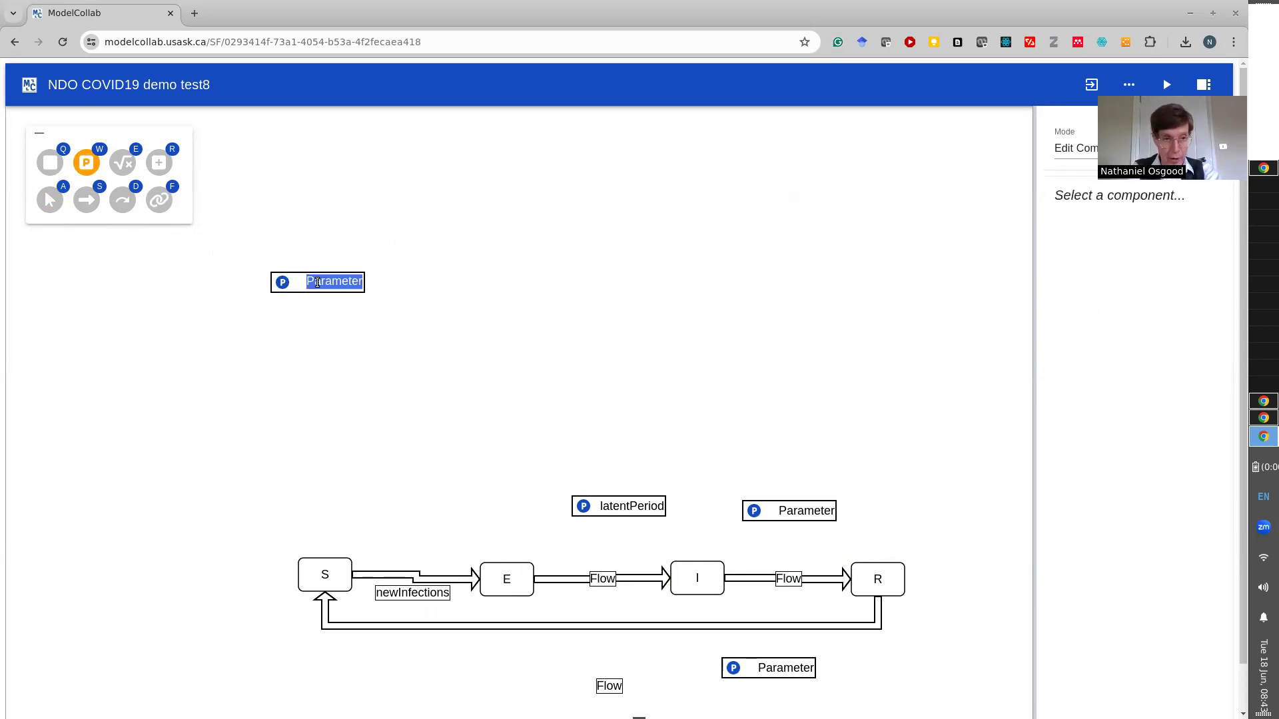
type("tot")
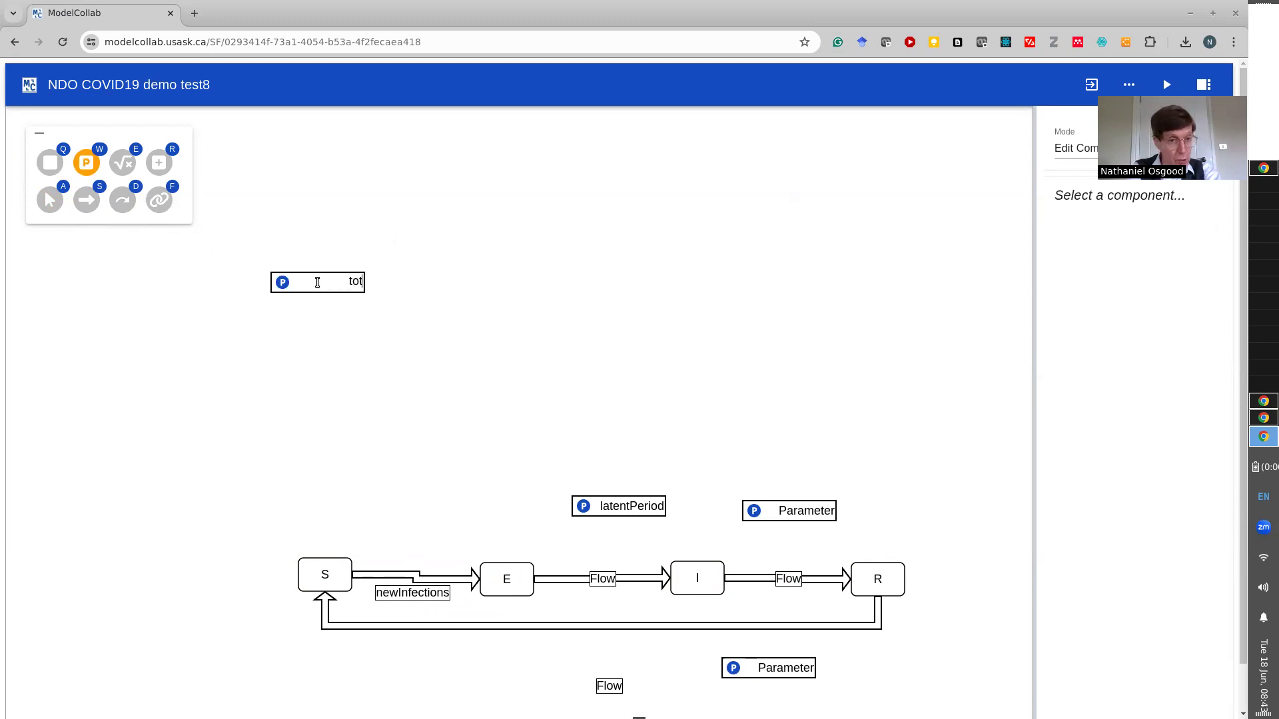
type("alPopulation")
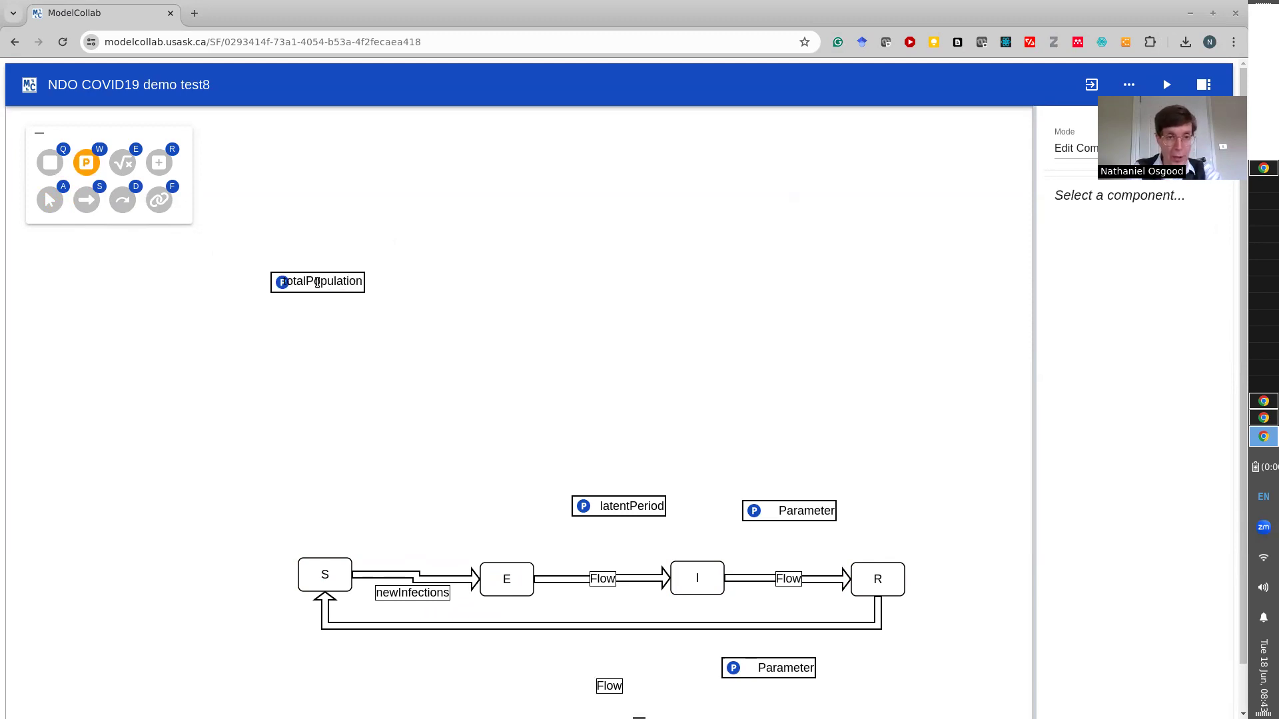
key("Return")
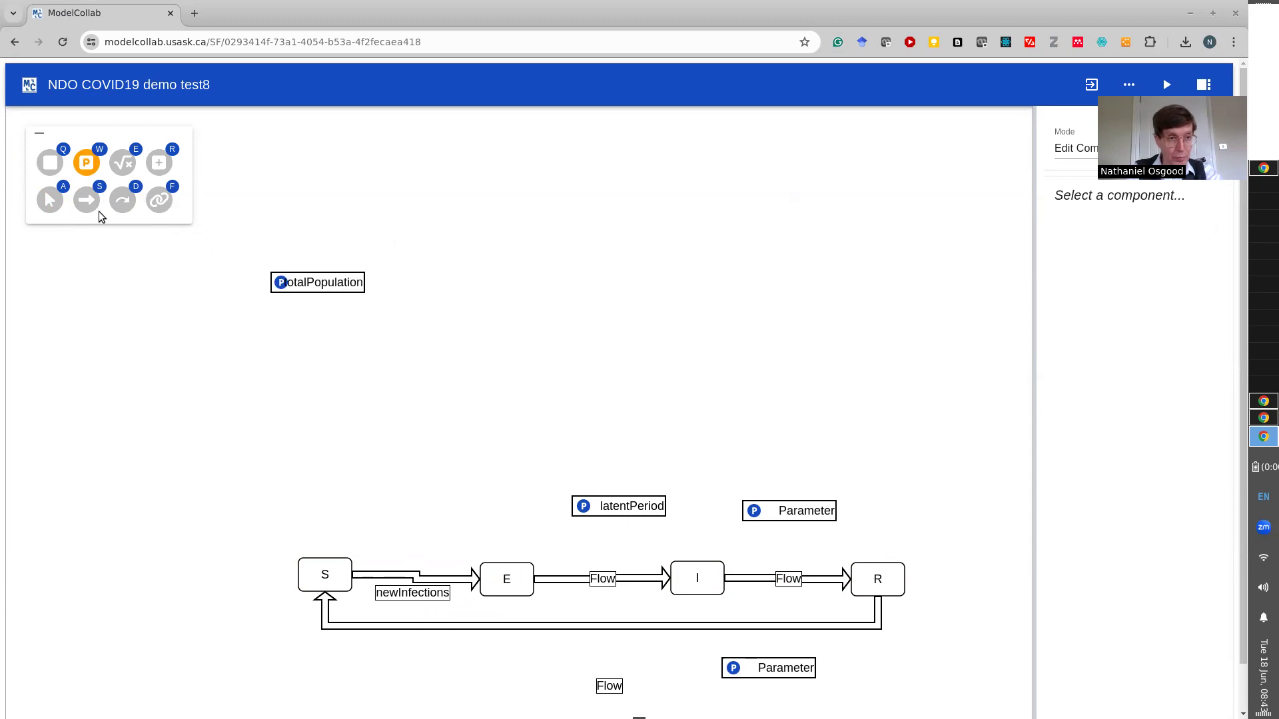
- Set the totalPopulation parameter's value to 1200000
left_click(49, 200)
left_click(315, 287)
left_click(1091, 402)
type("1200")
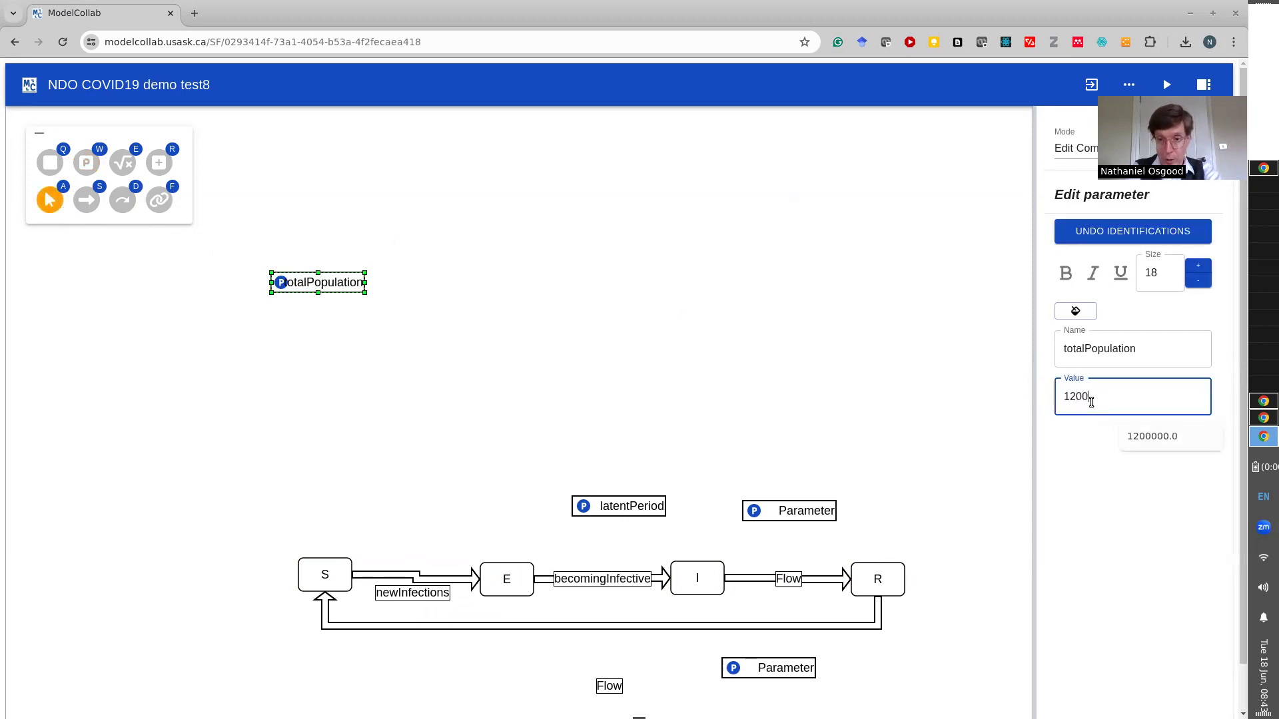
type("000")
key("Return")
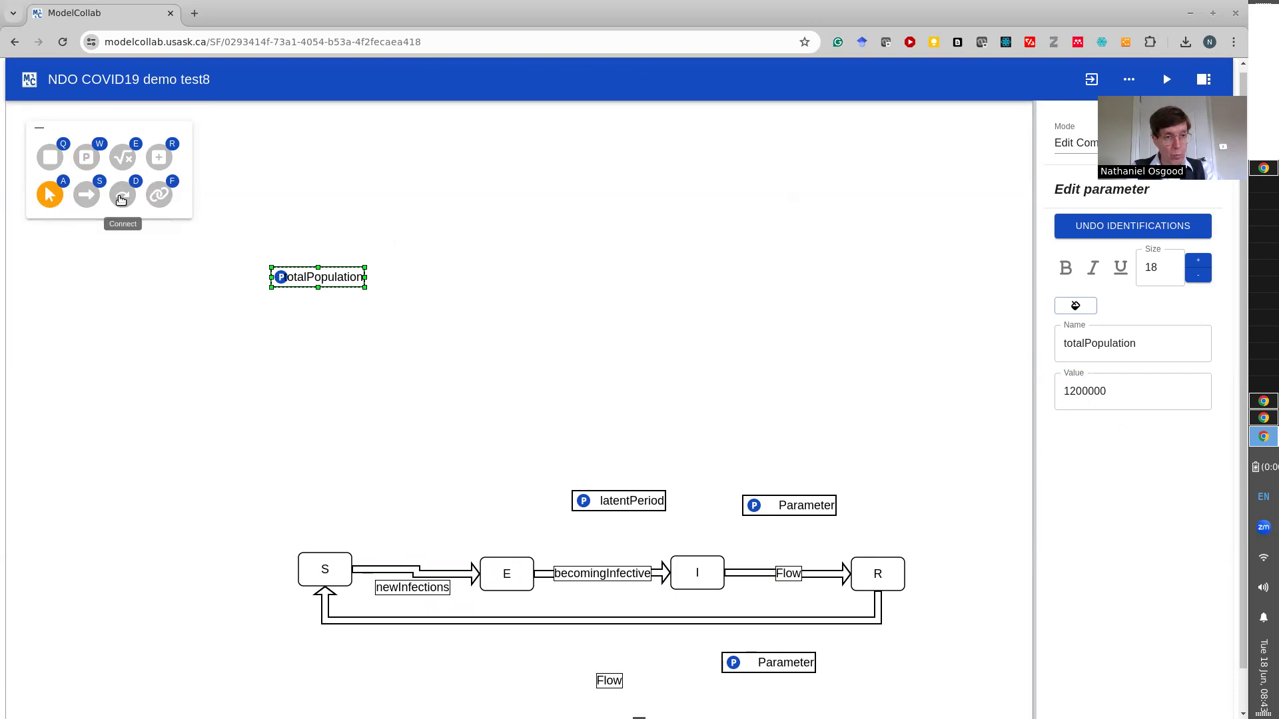
- Add a parameter named contactsPerDay below and to the left of totalPopulation
left_click(86, 158)
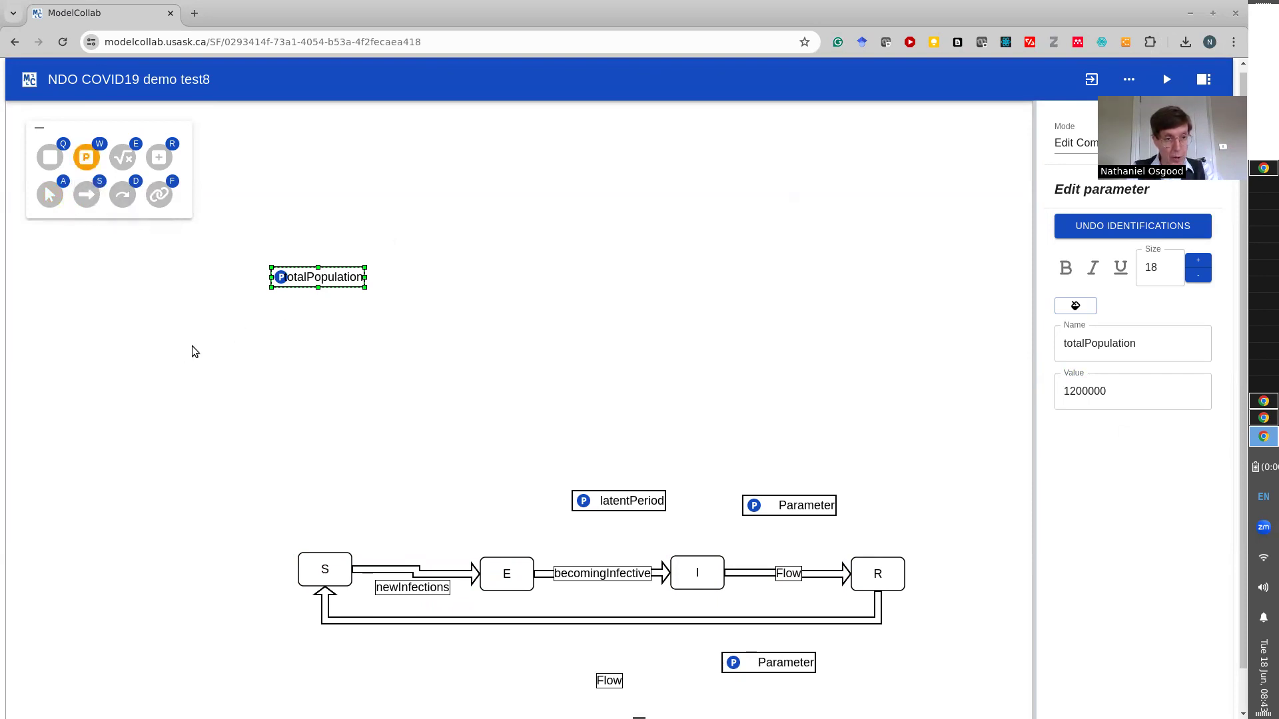
left_click(168, 354)
type("conta")
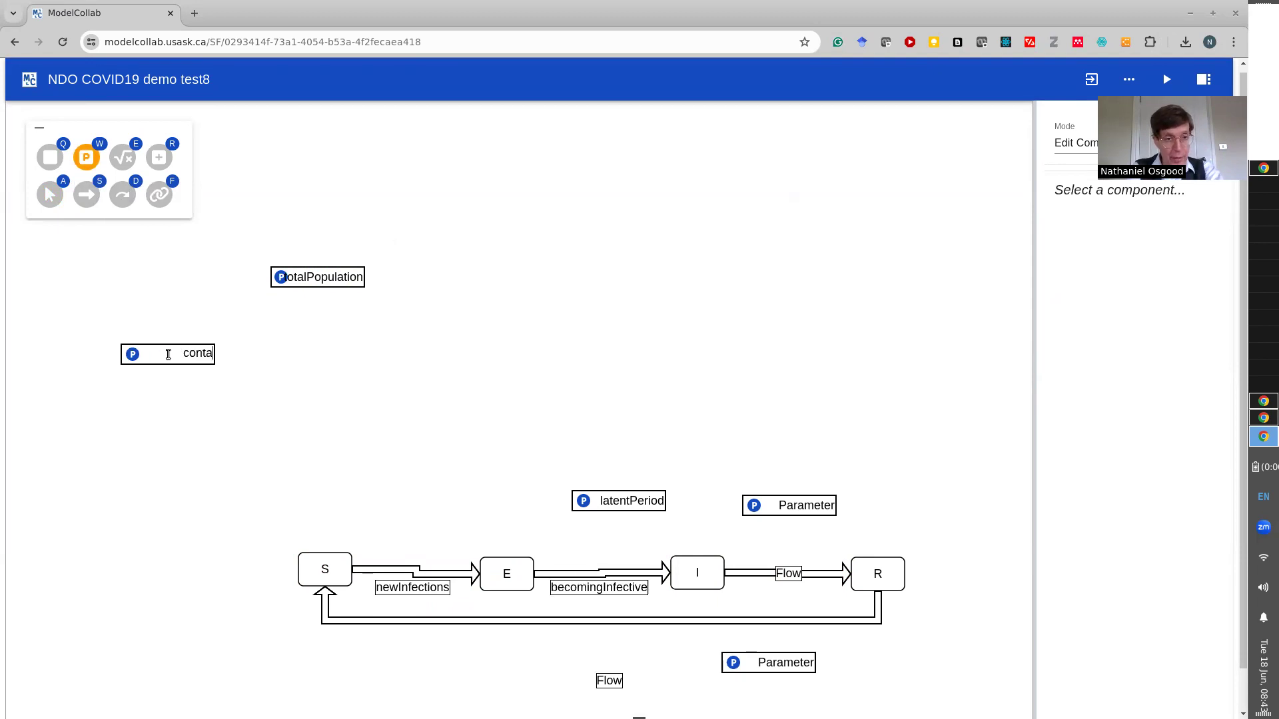
type("ctsPer")
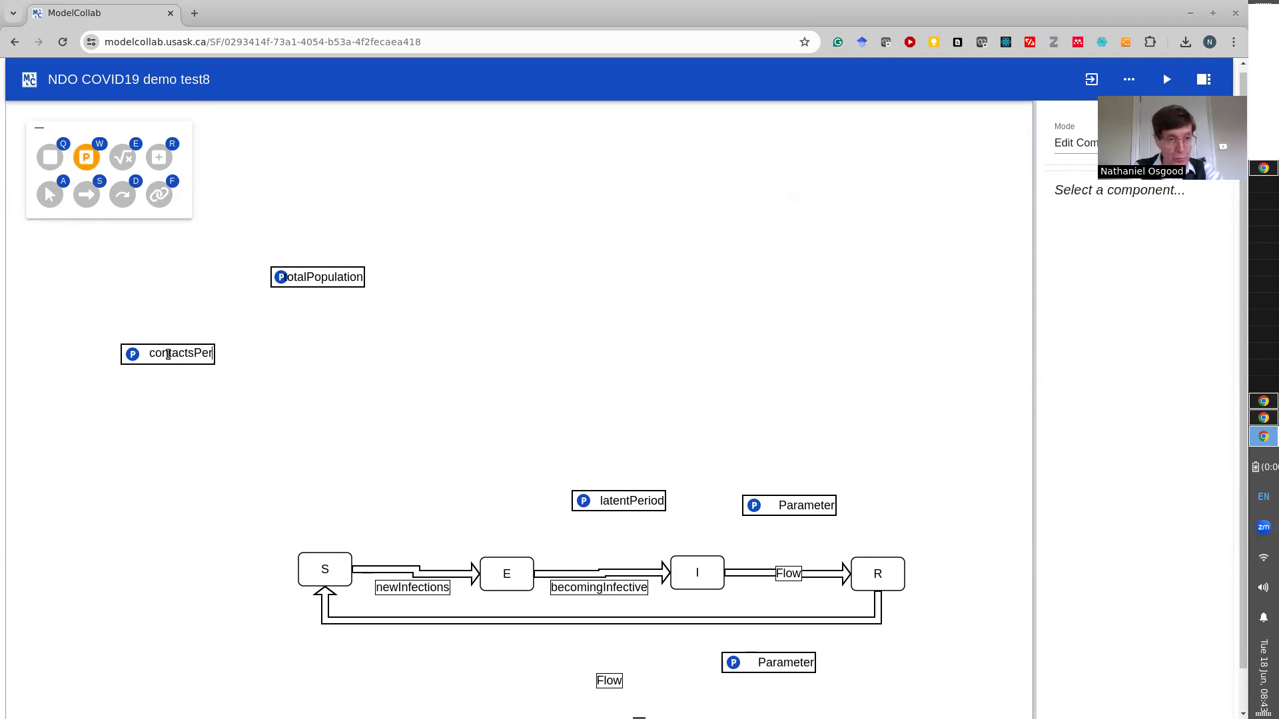
type("Day")
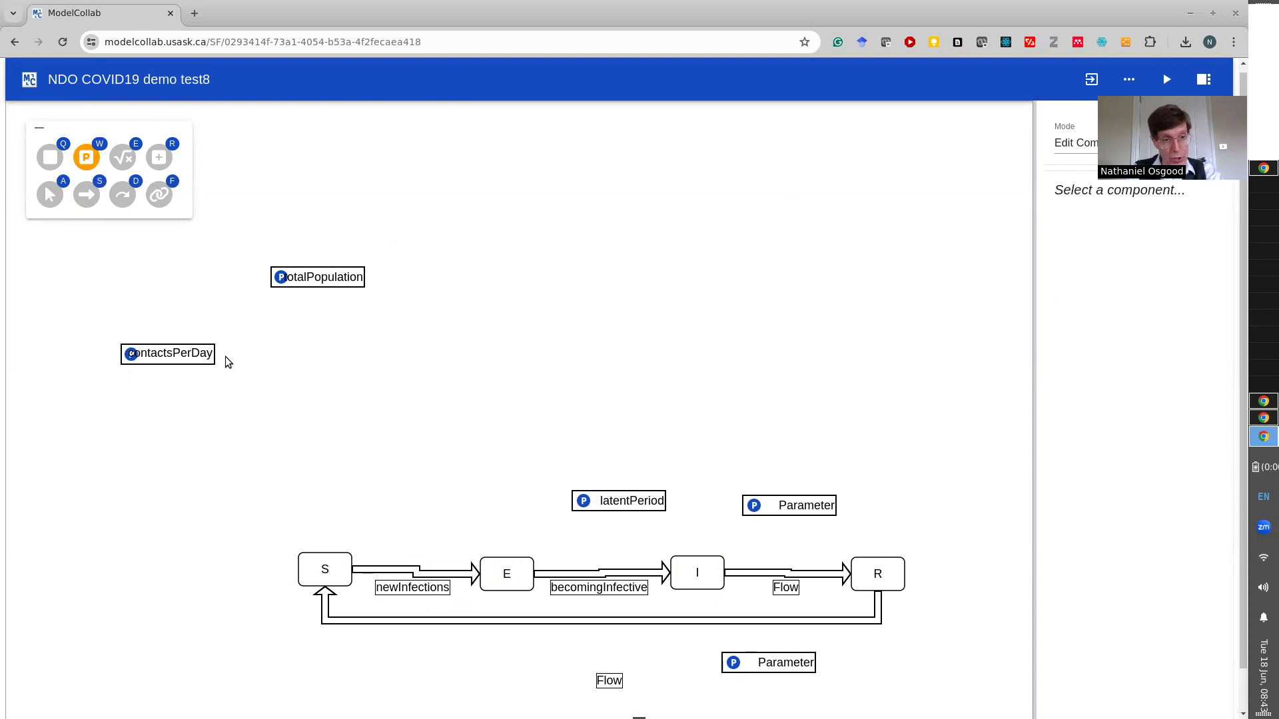
- Move the contactsPerDay parameter to the right so it sits nearly beneath totalPopulation
left_click(45, 190)
left_click(157, 353)
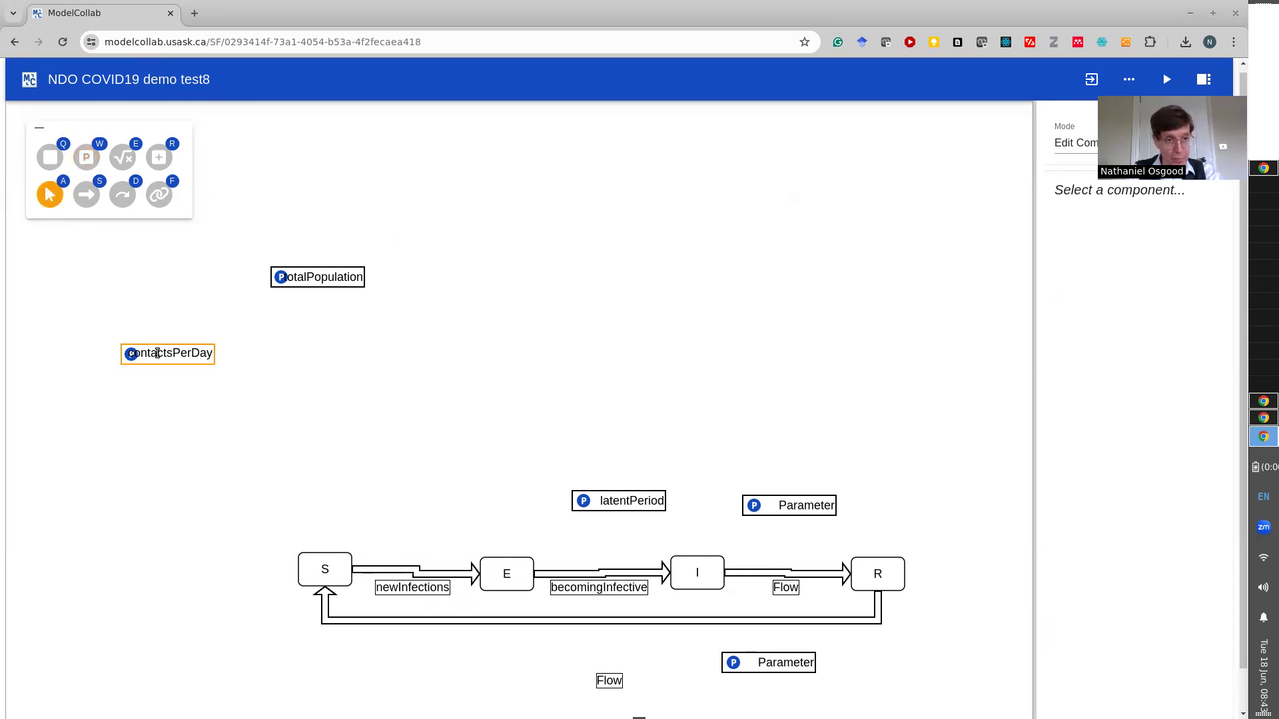
left_click_drag(158, 353, 240, 343)
left_click(97, 334)
left_click(143, 350)
left_click_drag(142, 350, 227, 350)
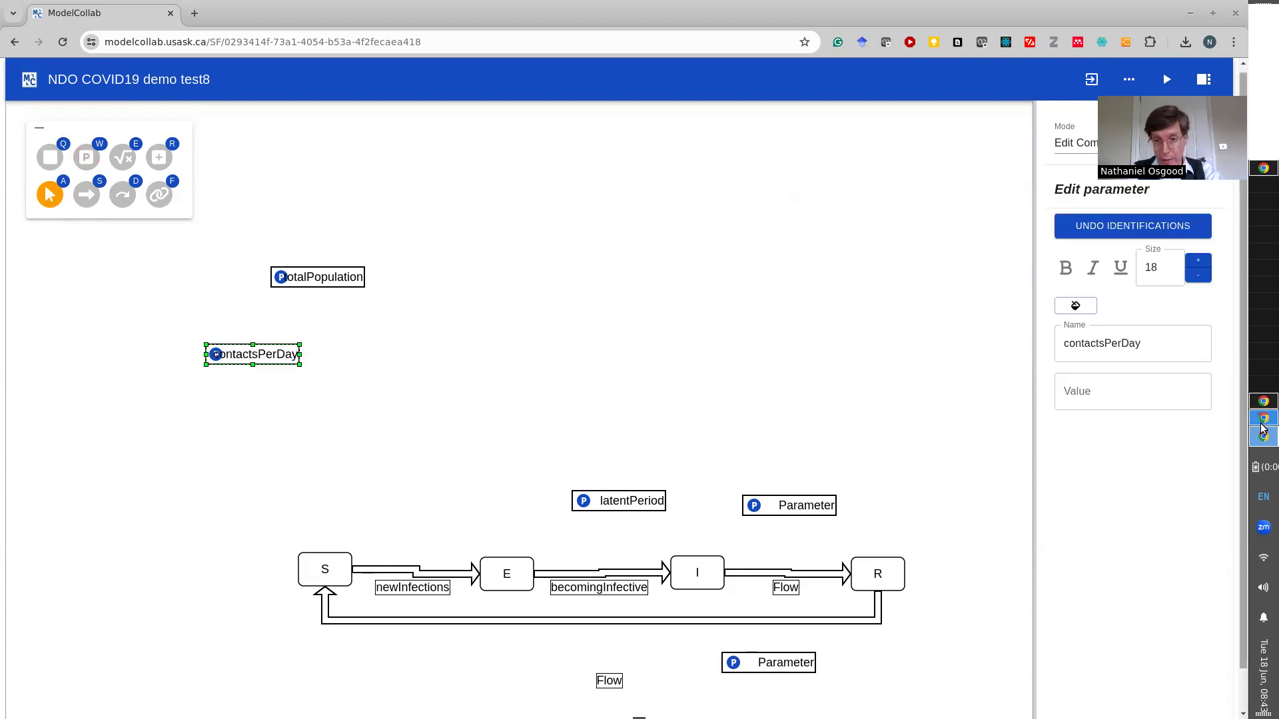
- Set the contactsPerDay parameter's value to 10.0
left_click(1130, 398)
type("10")
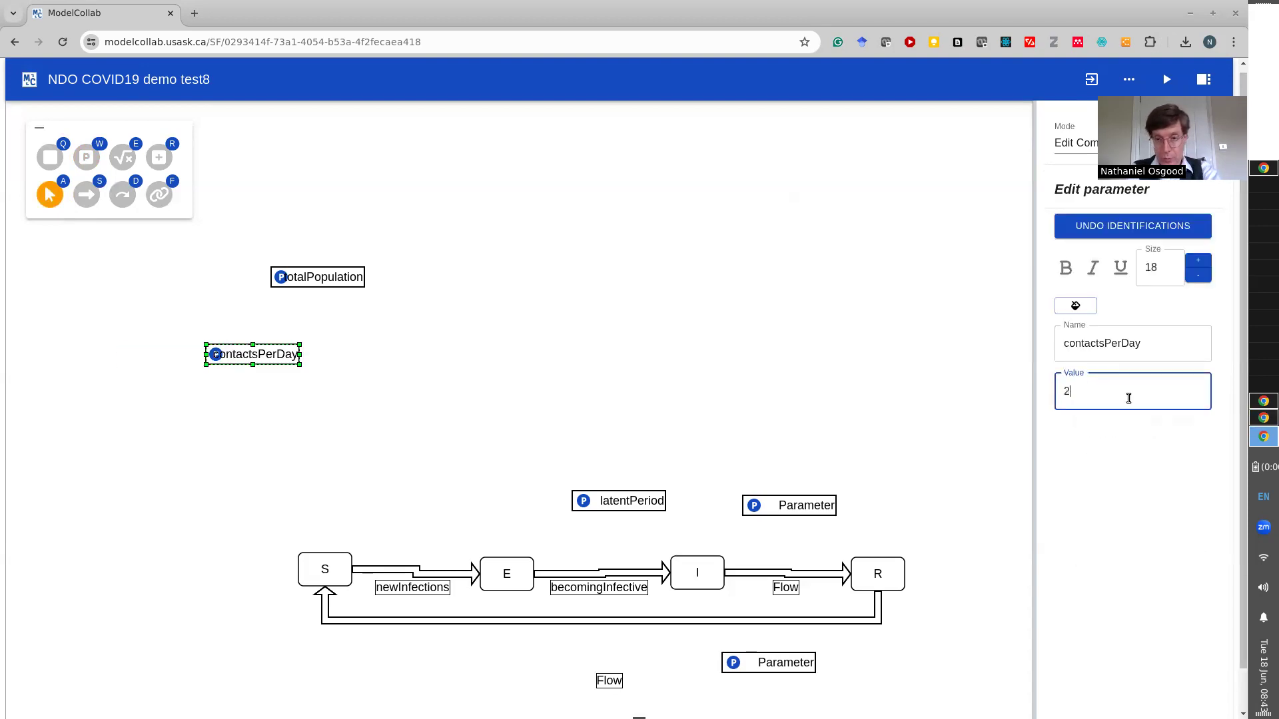
type(".0")
key("Return")
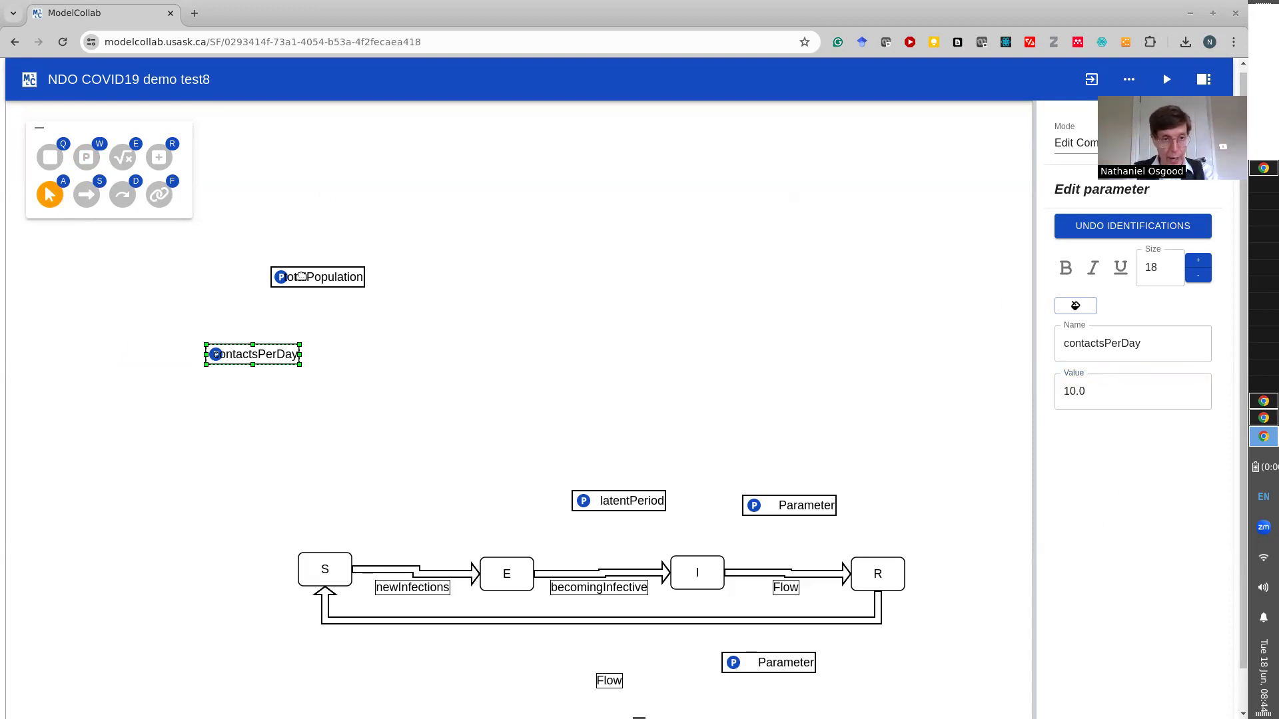
- Shift the totalPopulation parameter slightly left and up, closer to directly above contactsPerDay
left_click(301, 277)
left_click_drag(301, 277, 288, 277)
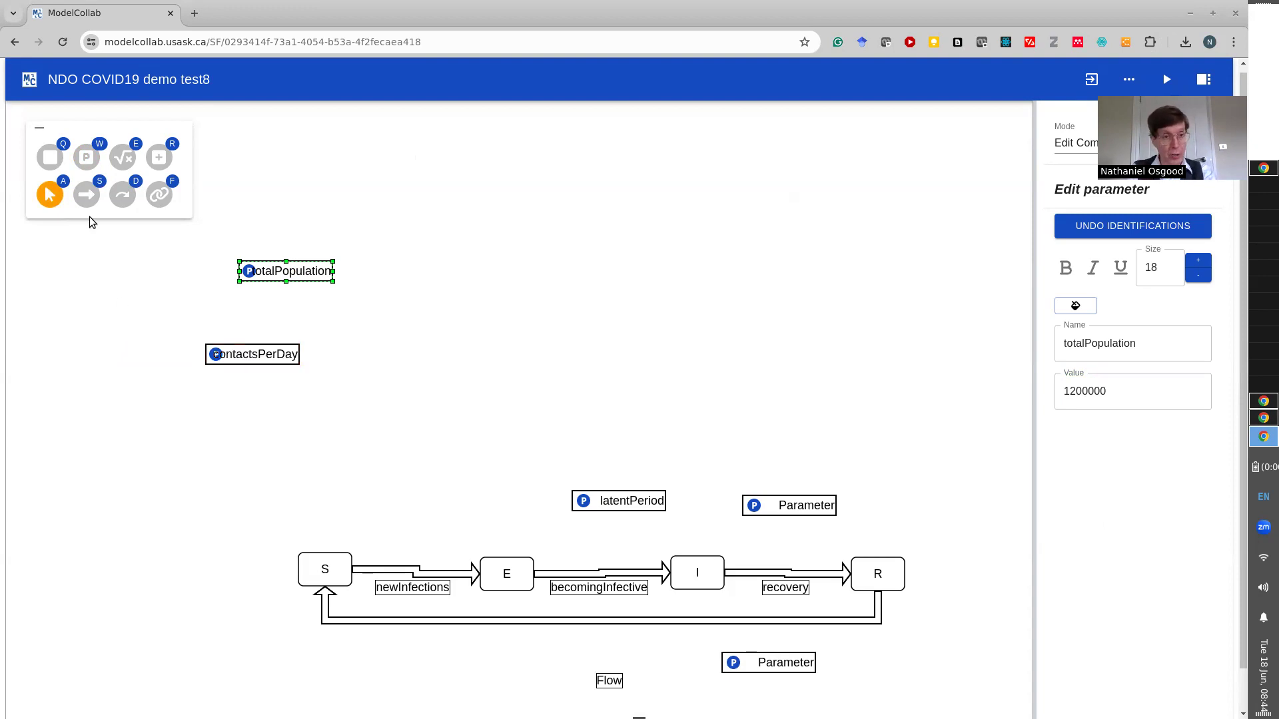
- Add a dynamic variable named discordantContactsPerDay just right of the contactsPerDay parameter
left_click(125, 159)
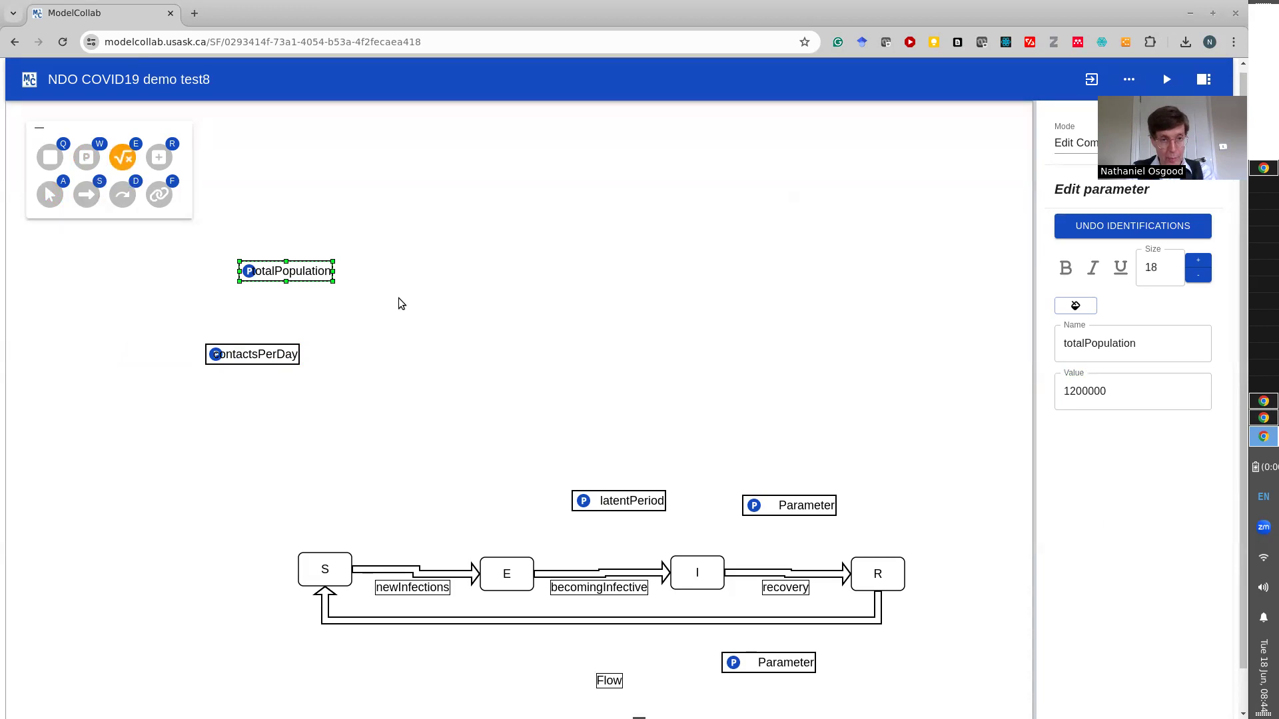
left_click(358, 373)
type("discordantConntact")
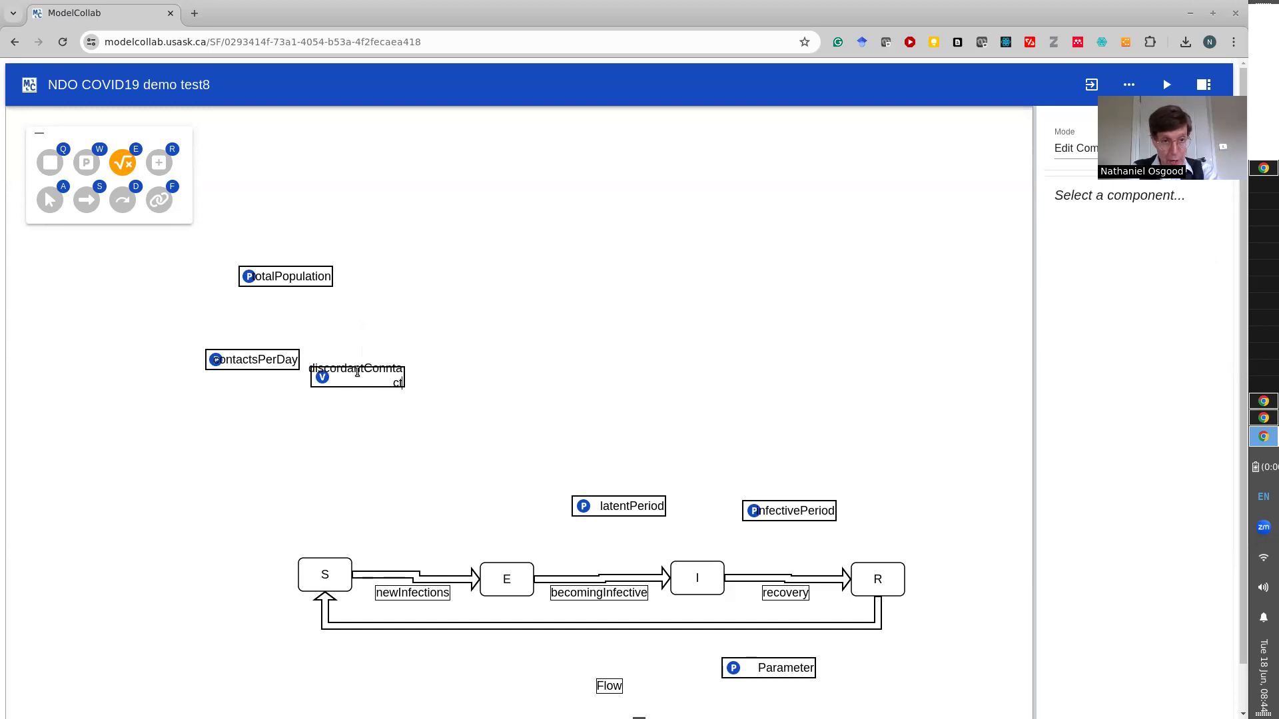
type("sPerD")
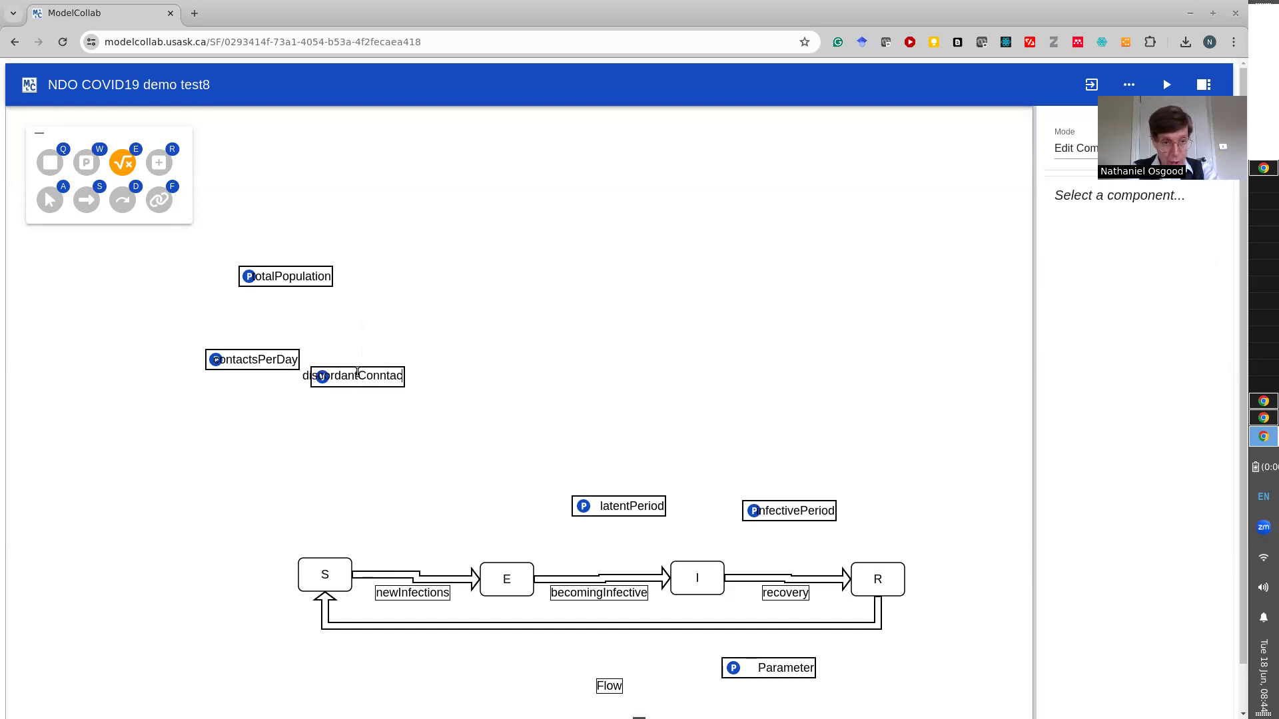
type("ay")
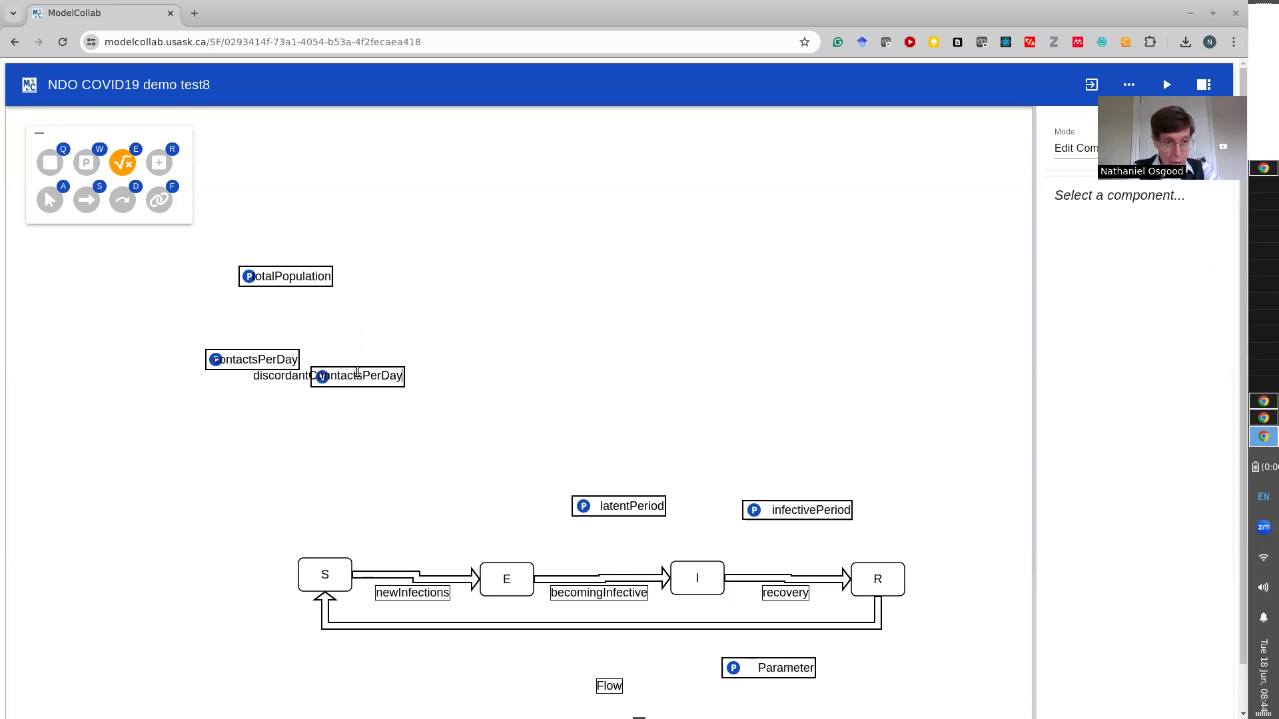
key("Left")
key("Left")
key("Left")
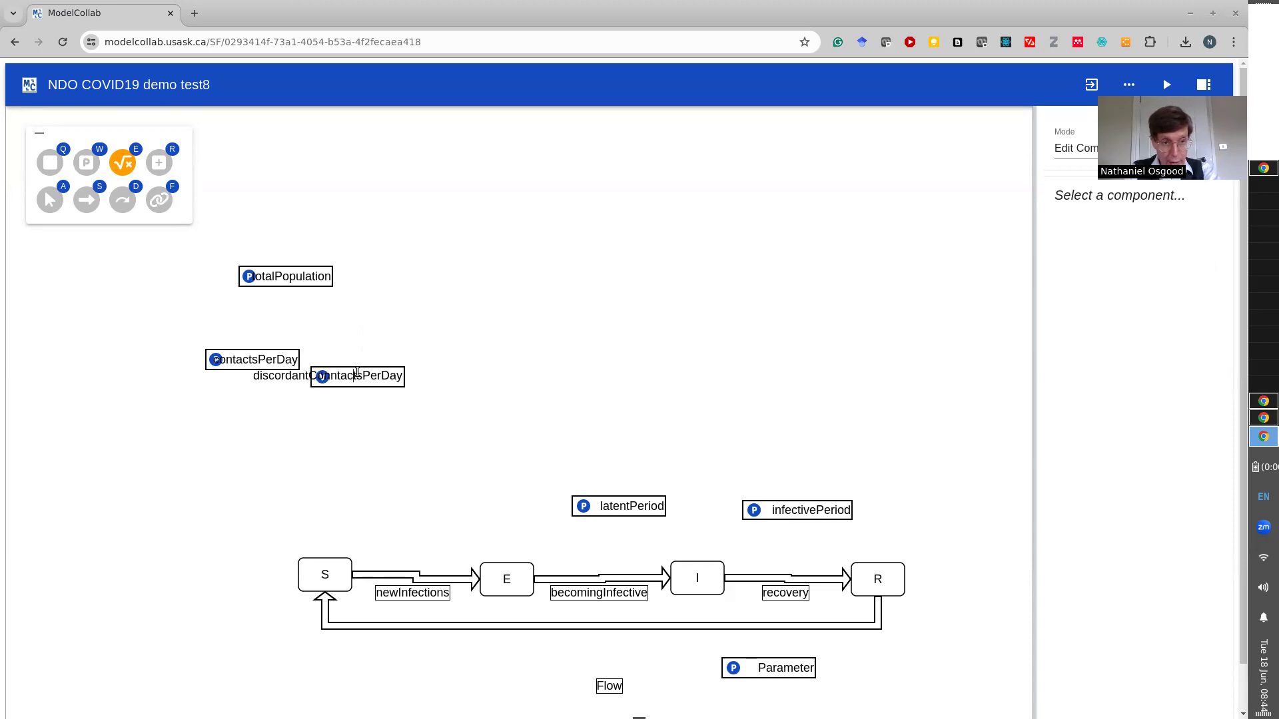
key("BackSpace")
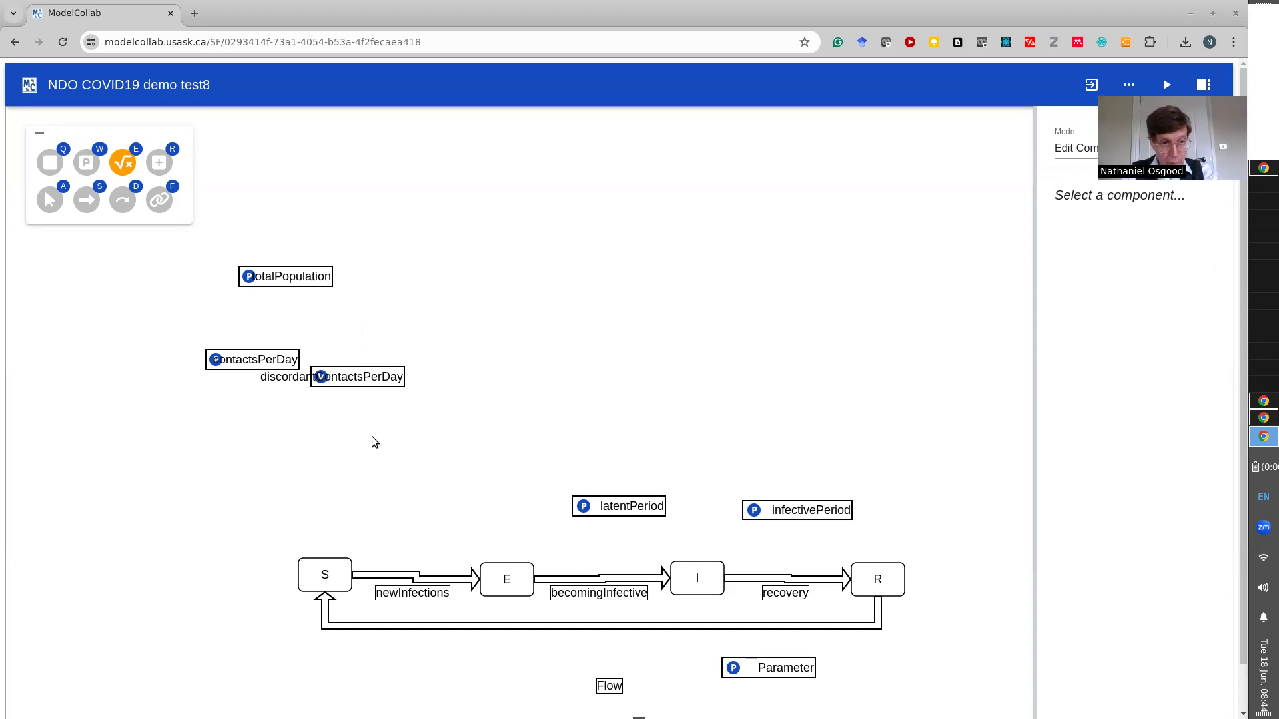
- Widen the discordantContactsPerDay box to fit its full name and move it clear of contactsPerDay
left_click(50, 200)
left_click(356, 378)
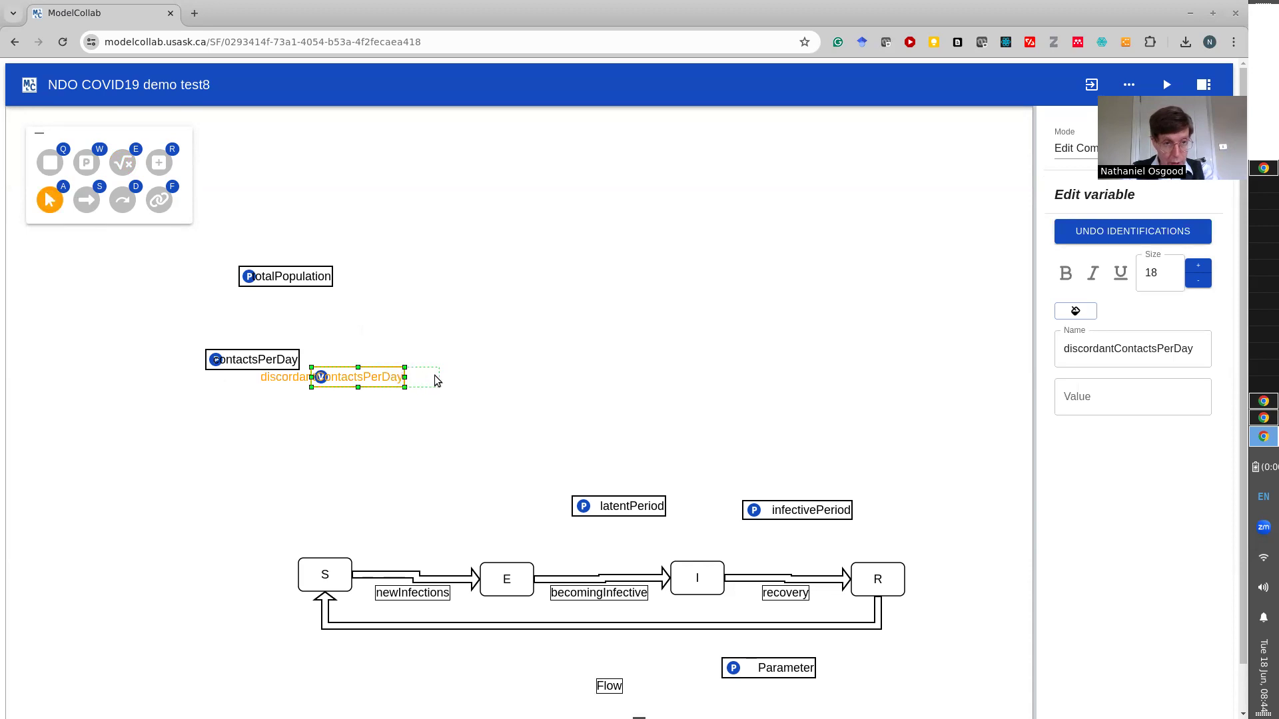
left_click_drag(437, 380, 439, 379)
mouse_move(311, 377)
left_mouse_down()
mouse_move(287, 374)
mouse_move(298, 377)
left_mouse_up()
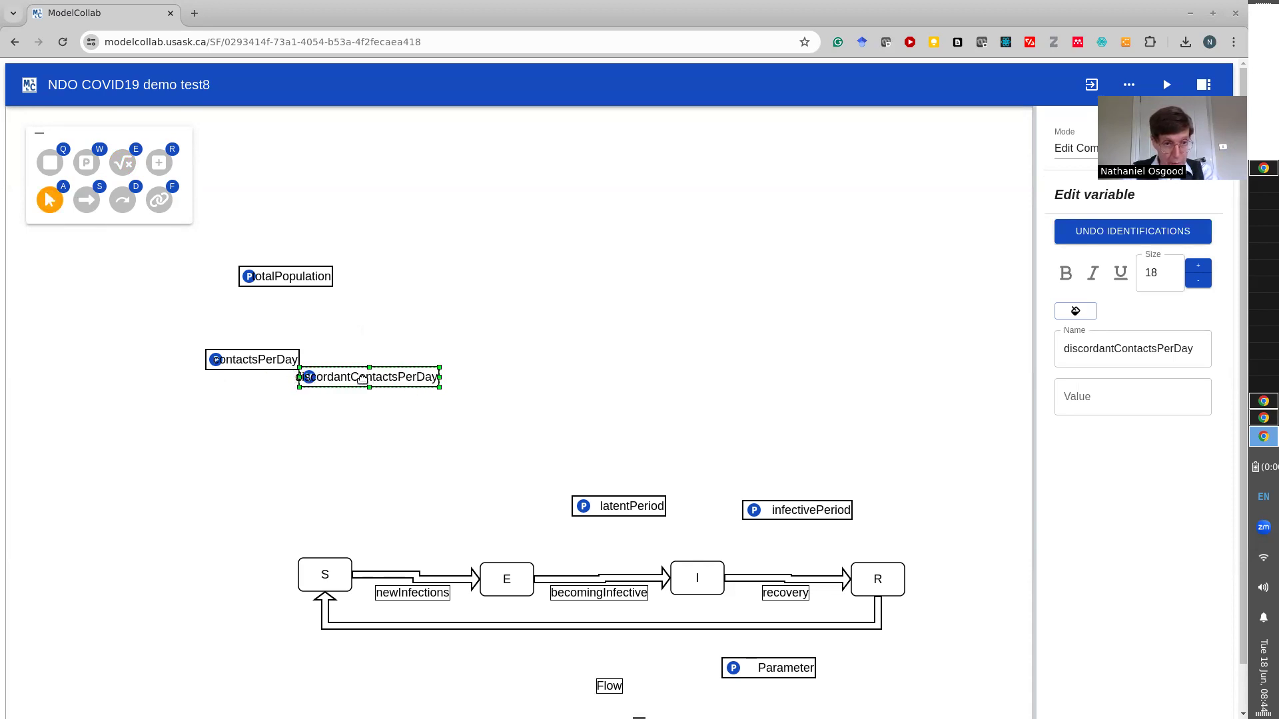
left_click_drag(440, 377, 402, 383)
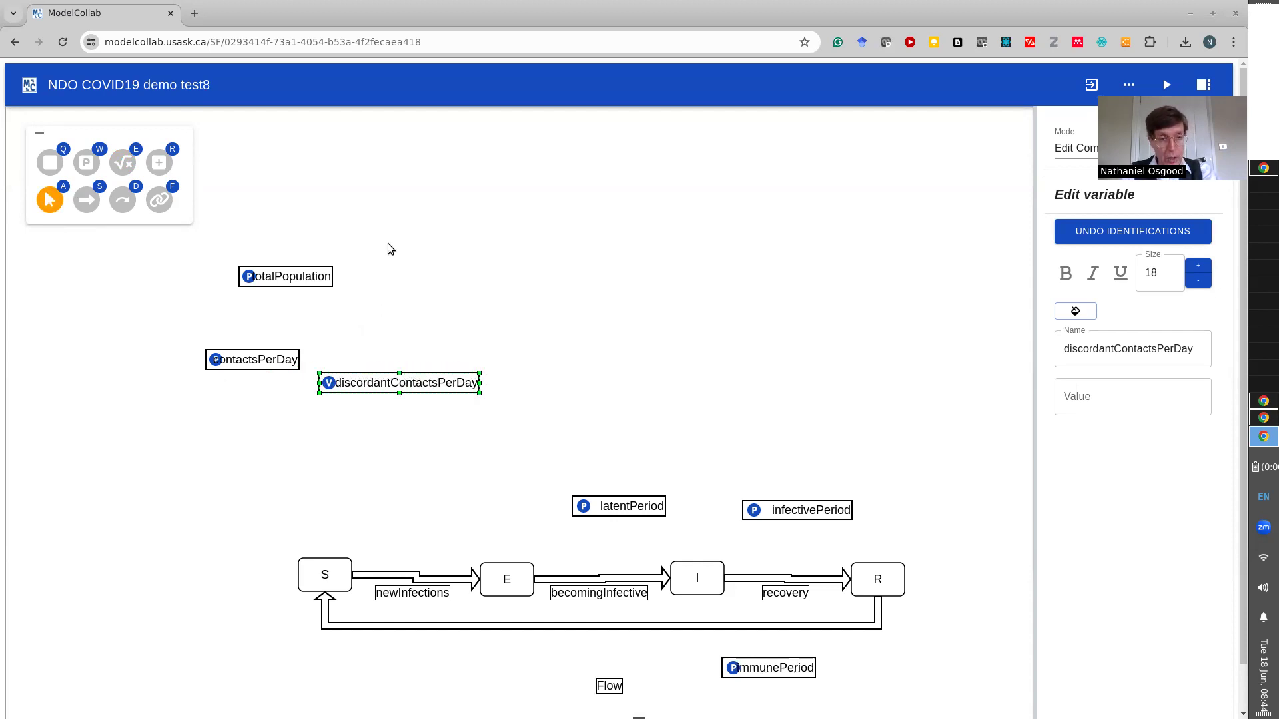
- Add a dynamic variable named prevalenceOfInfectives to the right of the totalPopulation parameter
left_click(130, 166)
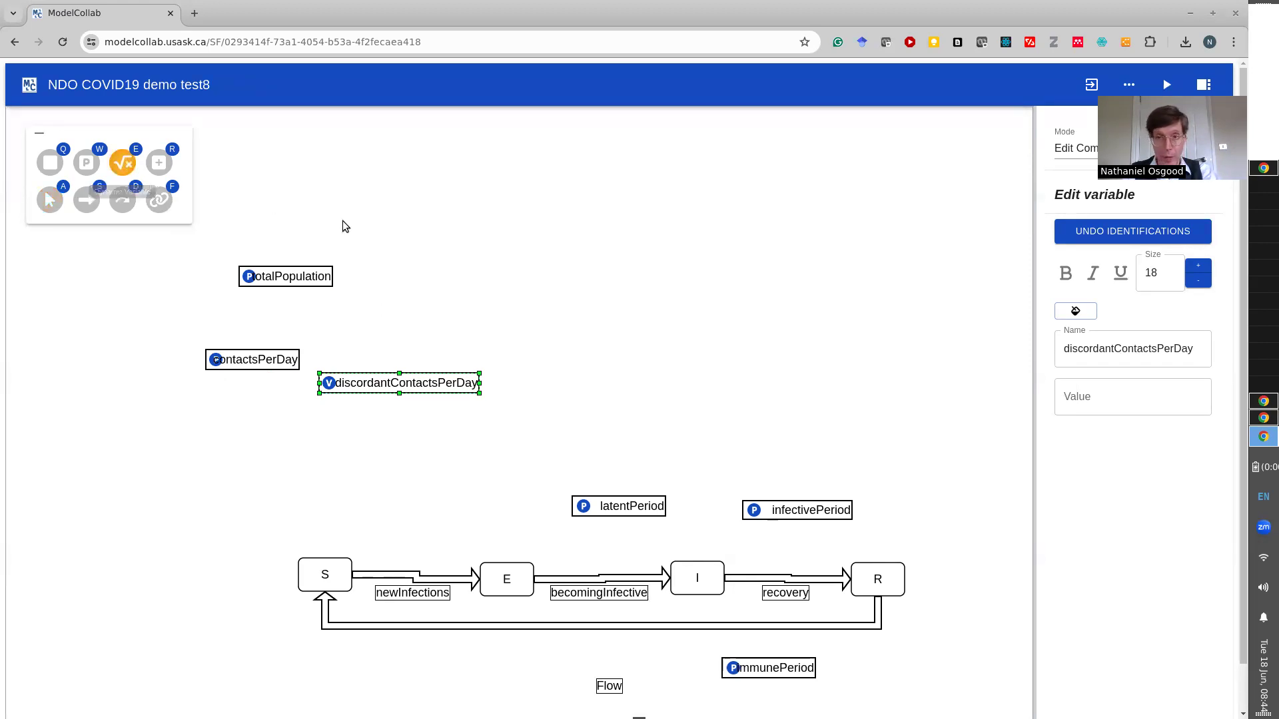
left_click(438, 274)
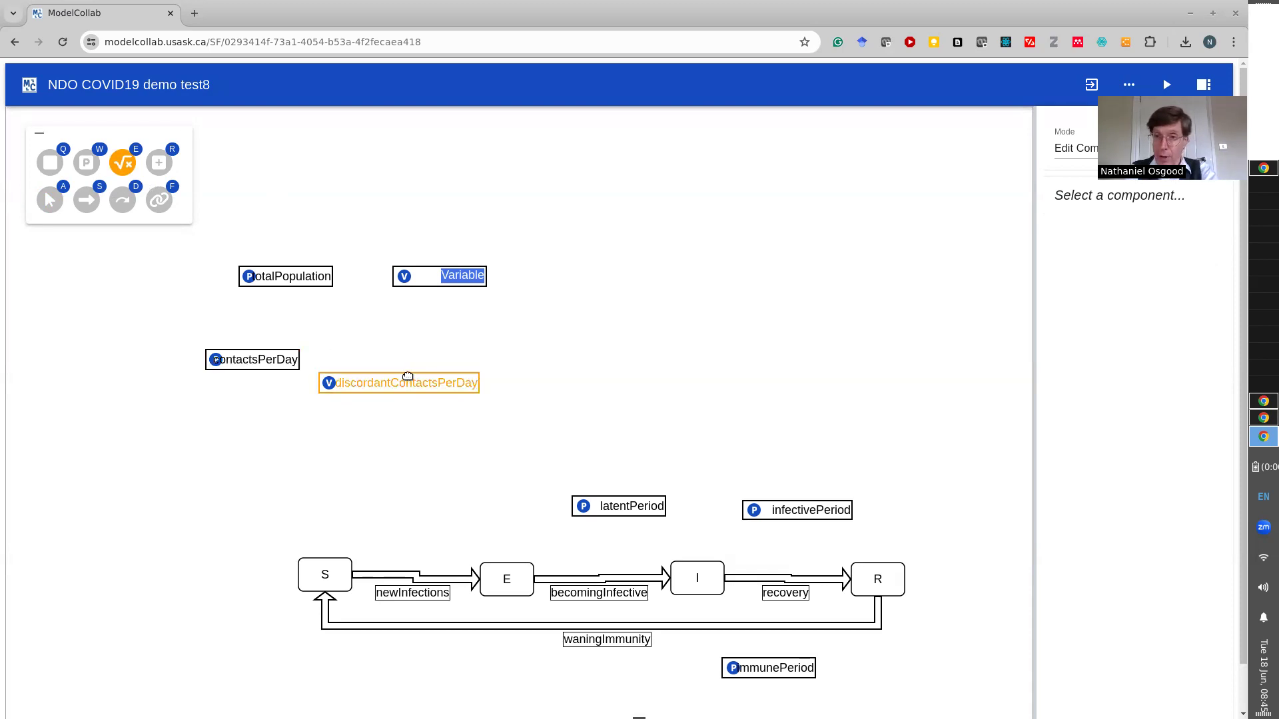
type("pre")
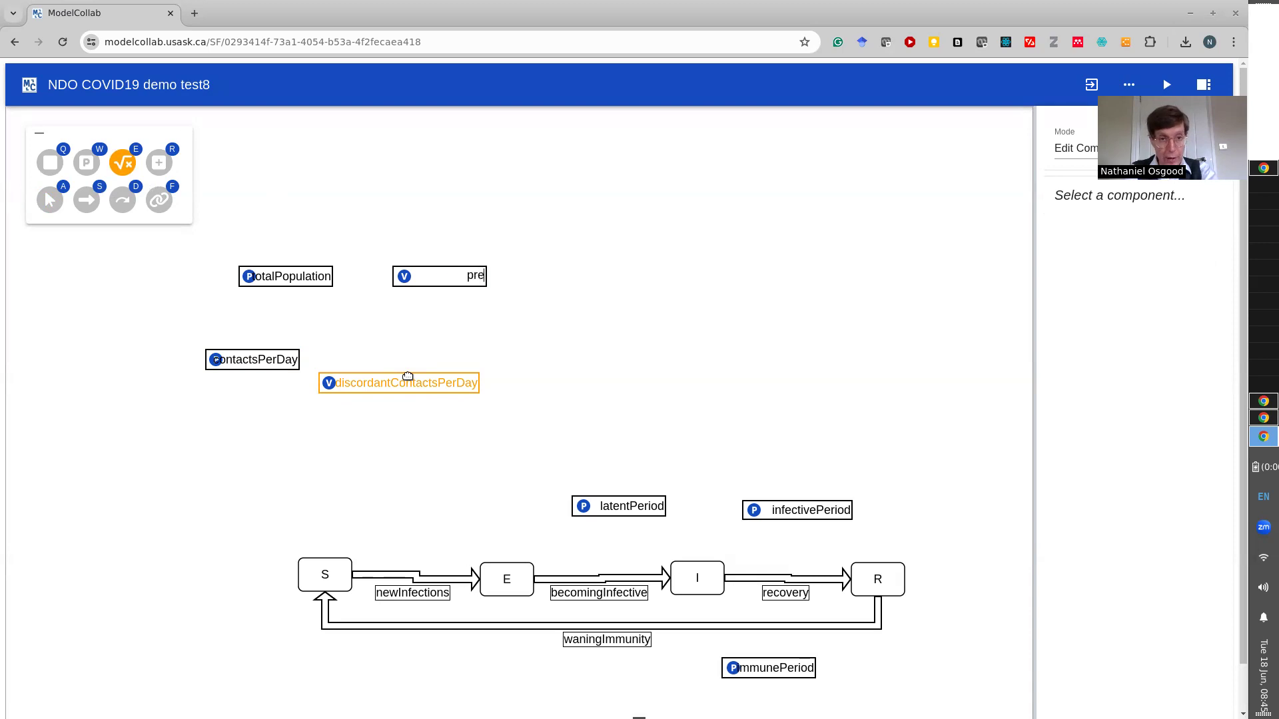
type("valenceOfInfectives")
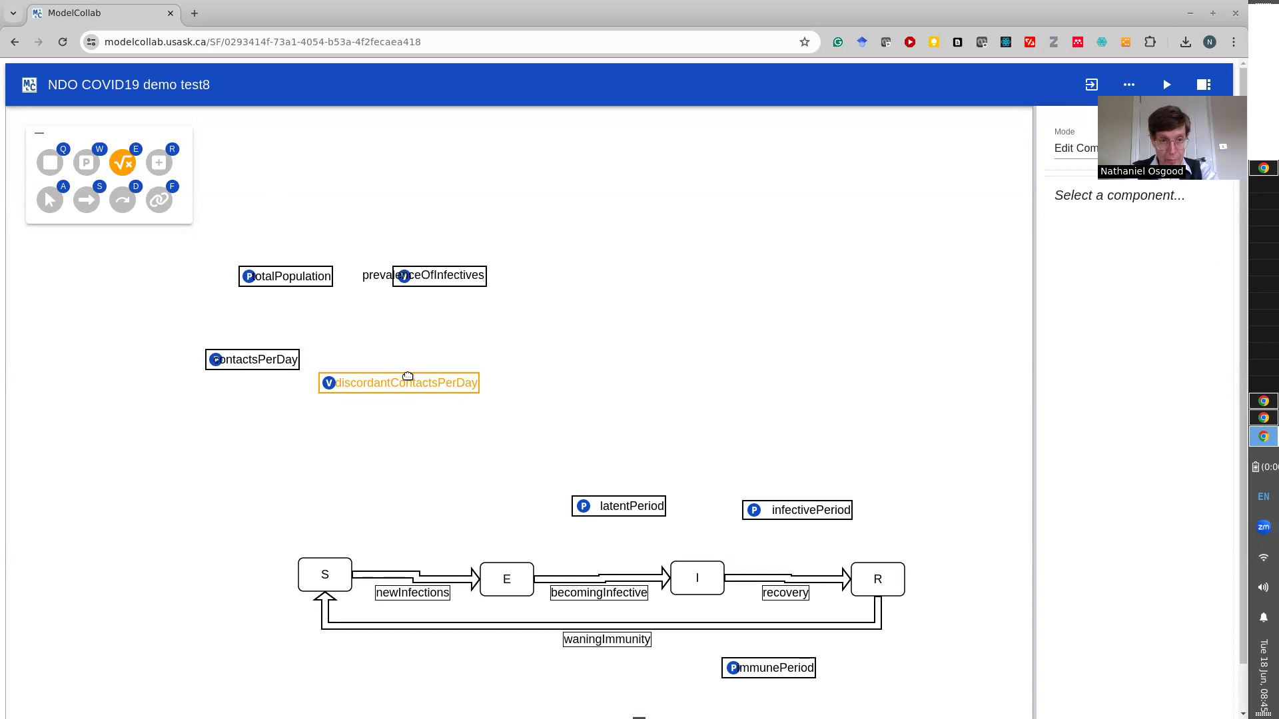
key("Return")
- Widen the prevalenceOfInfectives box so its full name fits inside
left_click(52, 199)
left_click(379, 278)
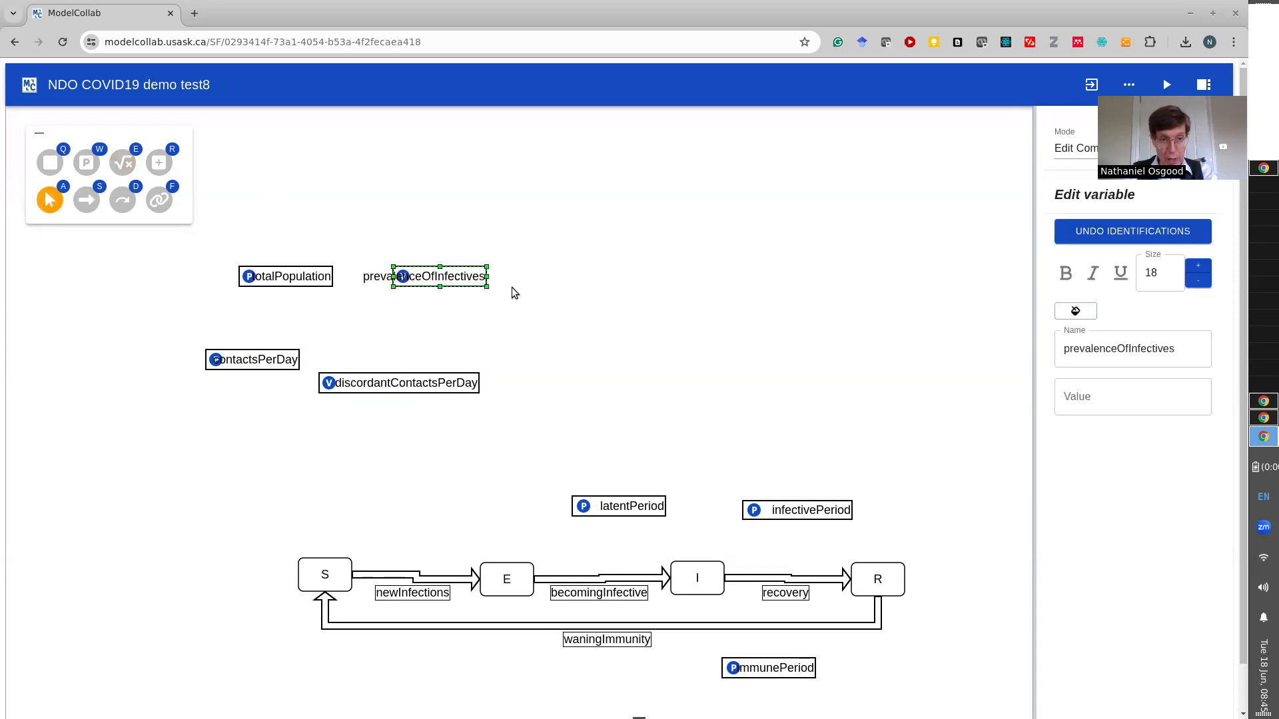
left_click_drag(486, 274, 539, 277)
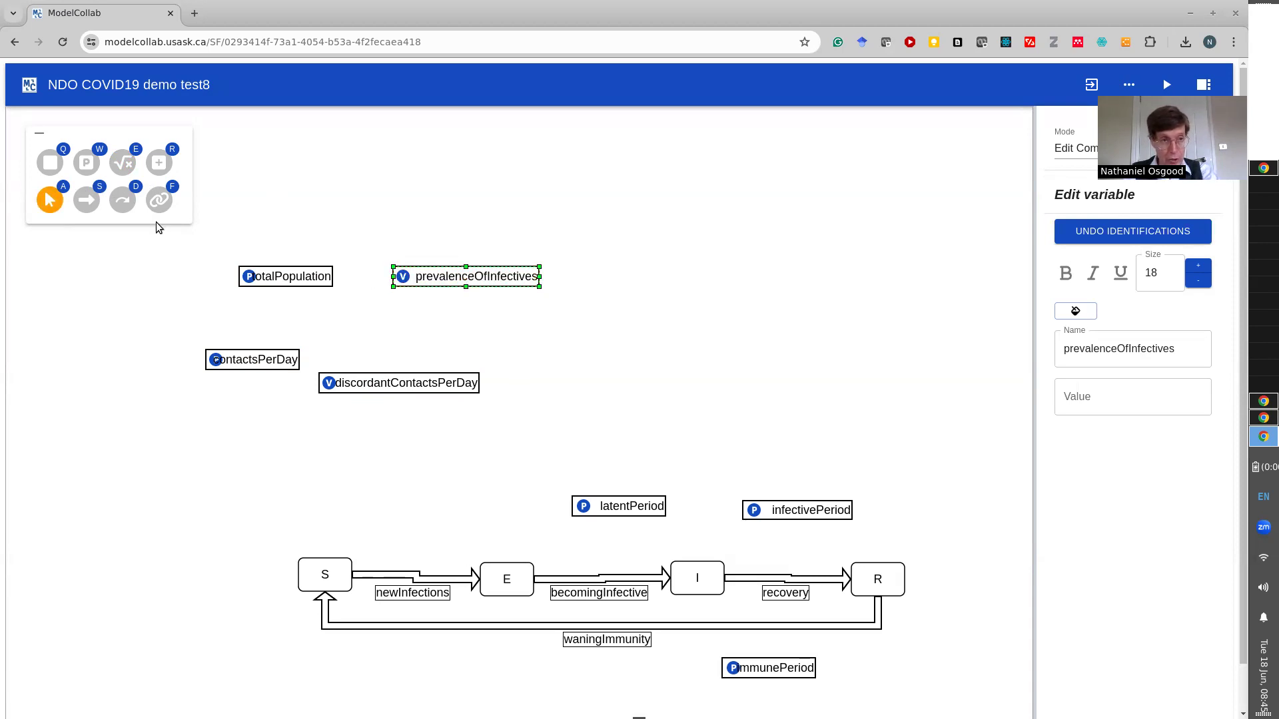
- Connect stock I and the totalPopulation parameter to prevalenceOfInfectives, routing the link from I clear of discordantContactsPerDay
left_click(128, 202)
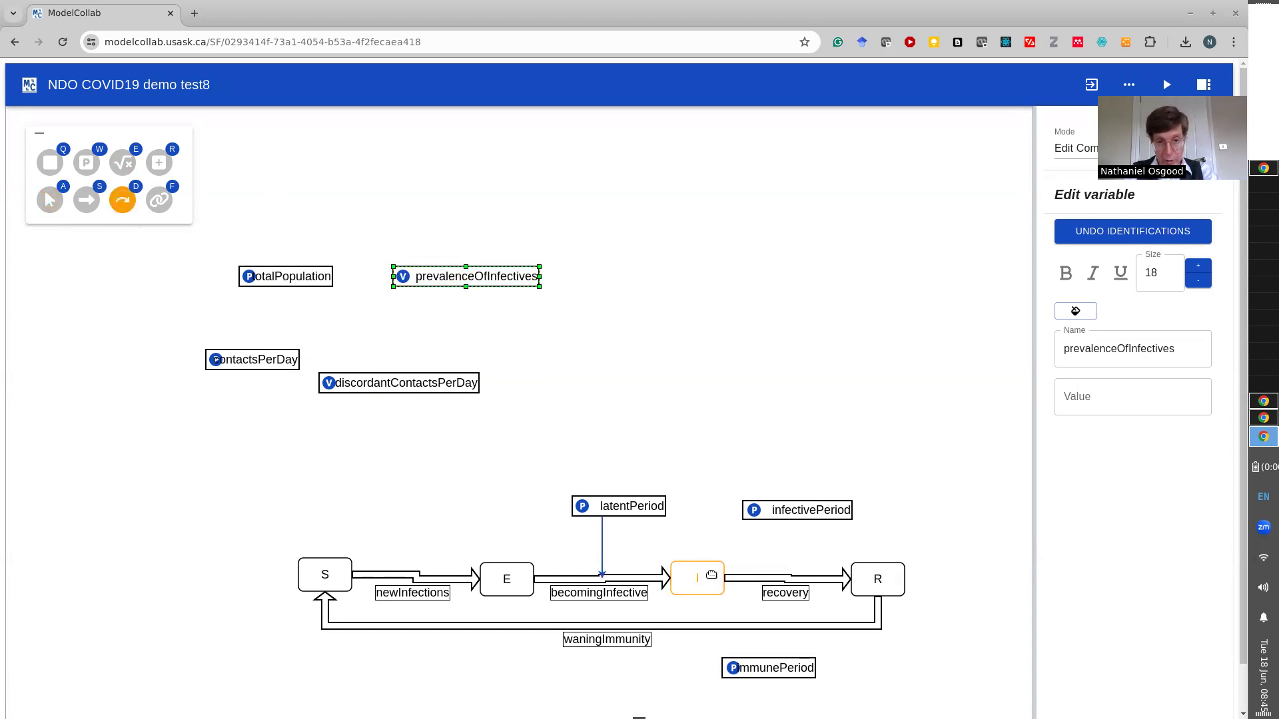
left_click_drag(713, 577, 477, 280)
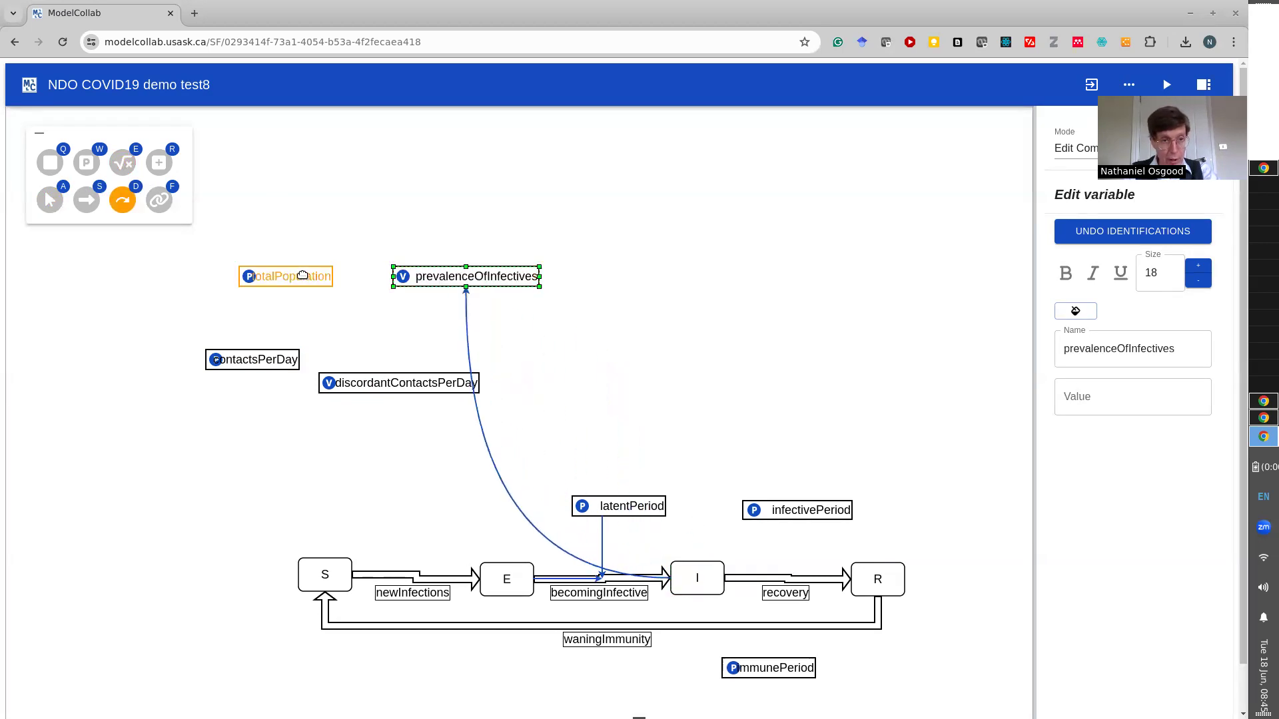
left_click_drag(399, 277, 428, 278)
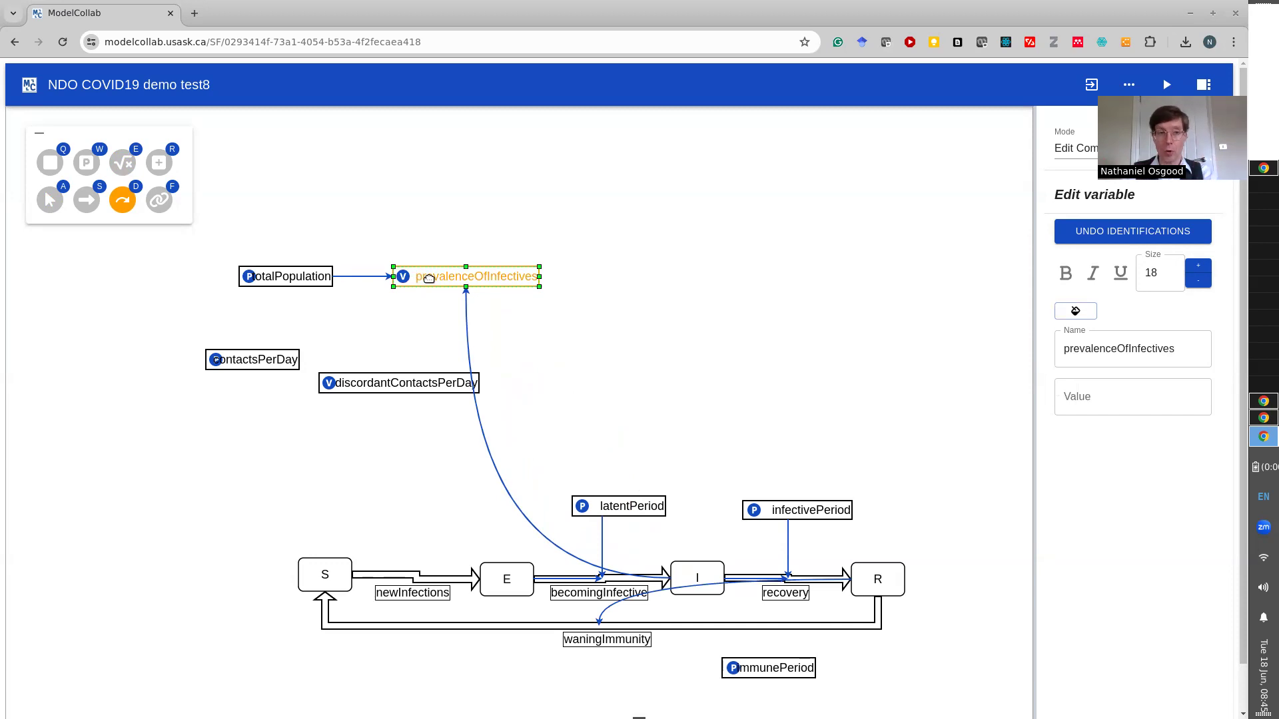
left_click(52, 200)
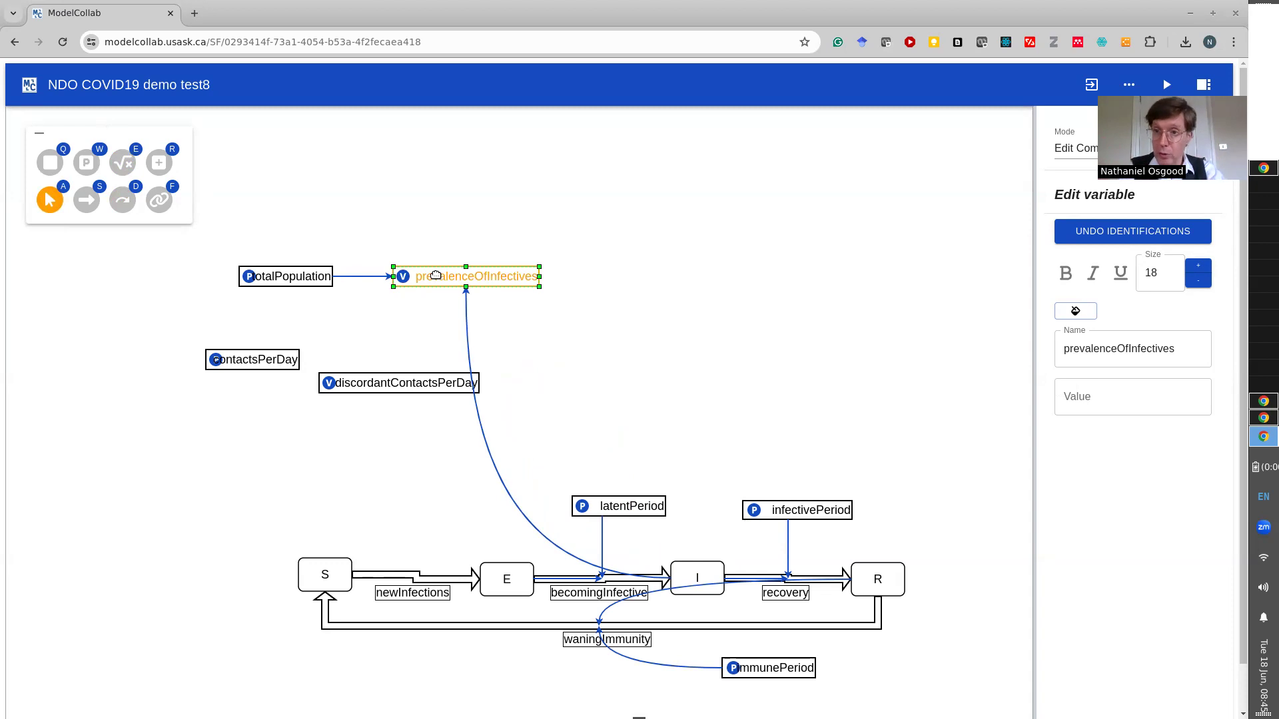
left_click(482, 434)
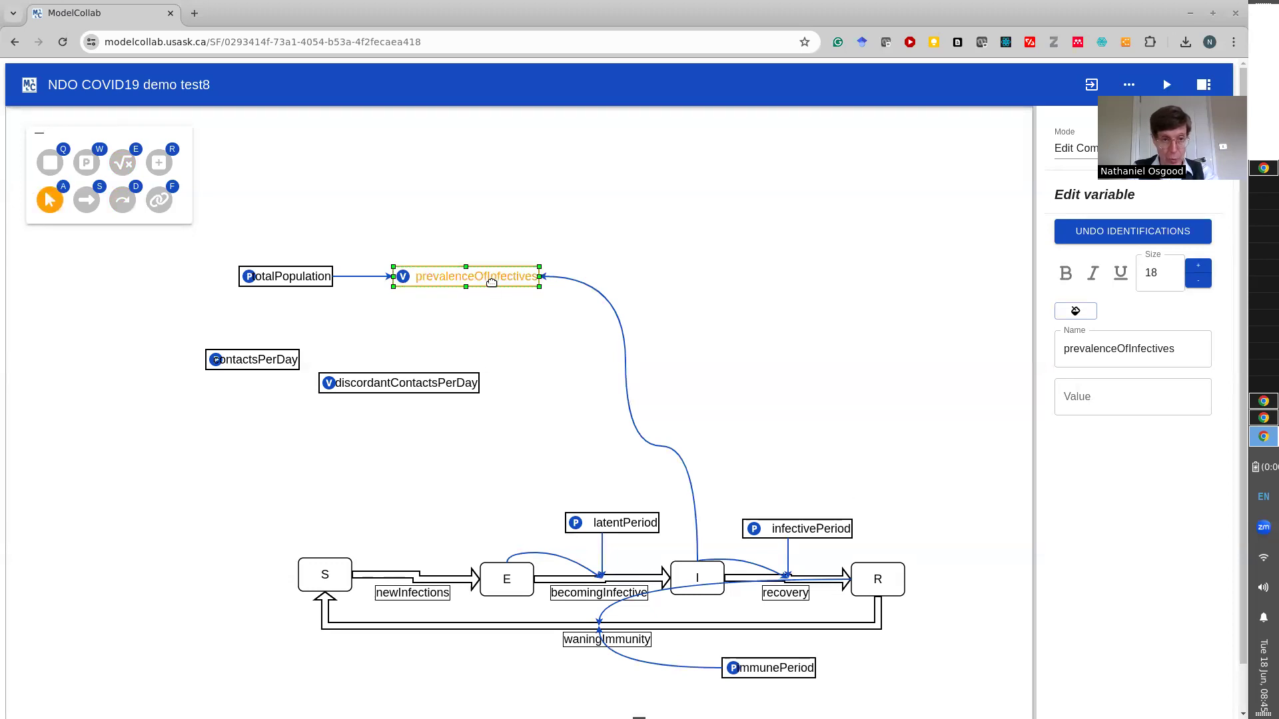
- Set the value of prevalenceOfInfectives to I / totalPopulation
left_click(1112, 396)
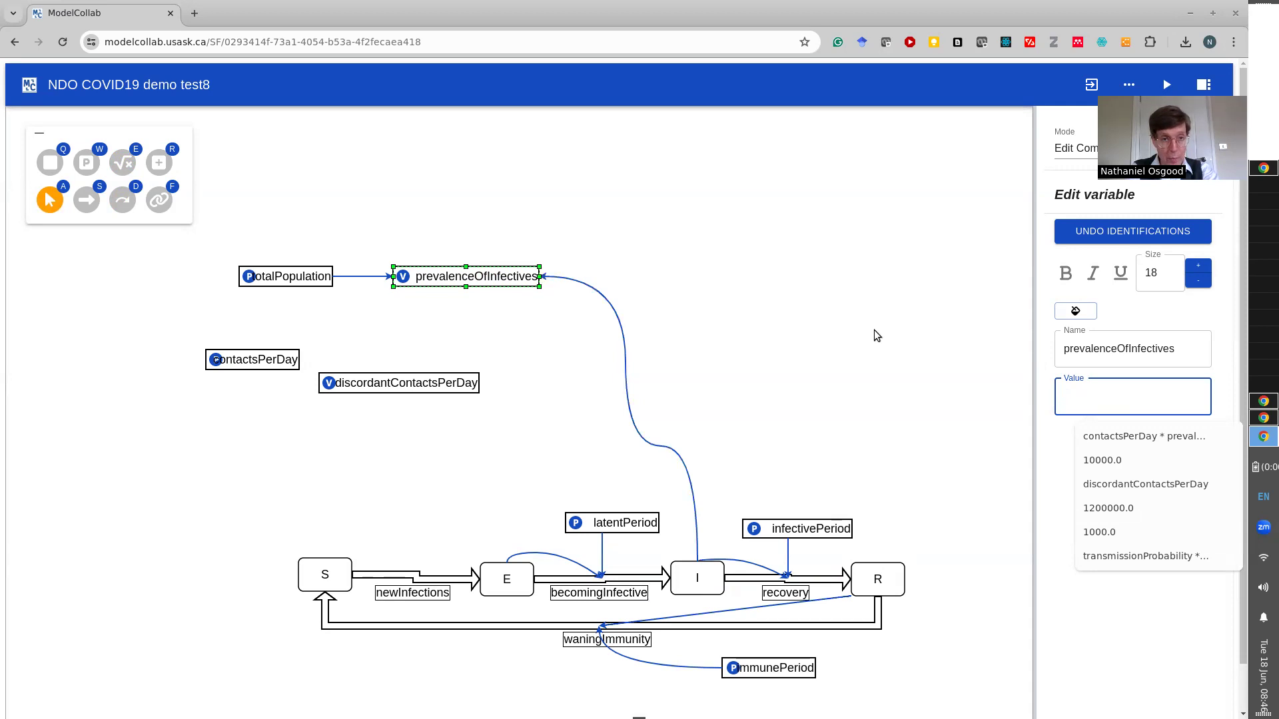
type("I / ")
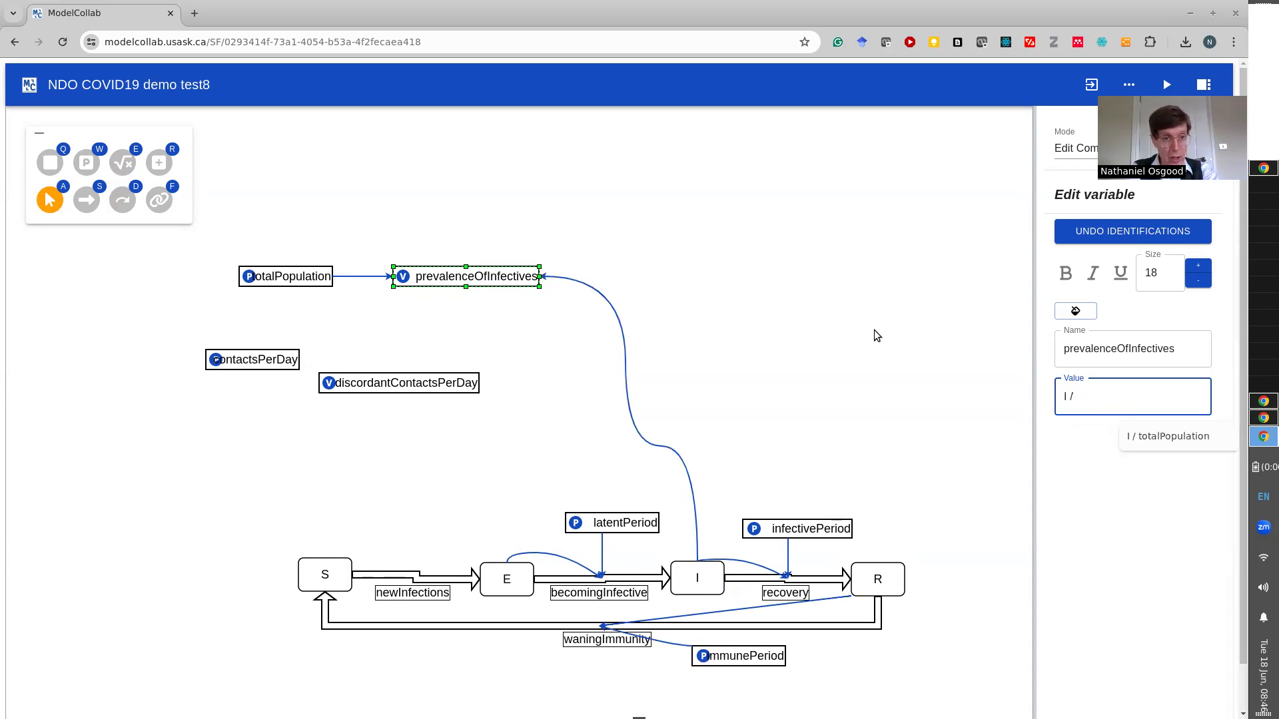
type("totalPopulation")
key("Return")
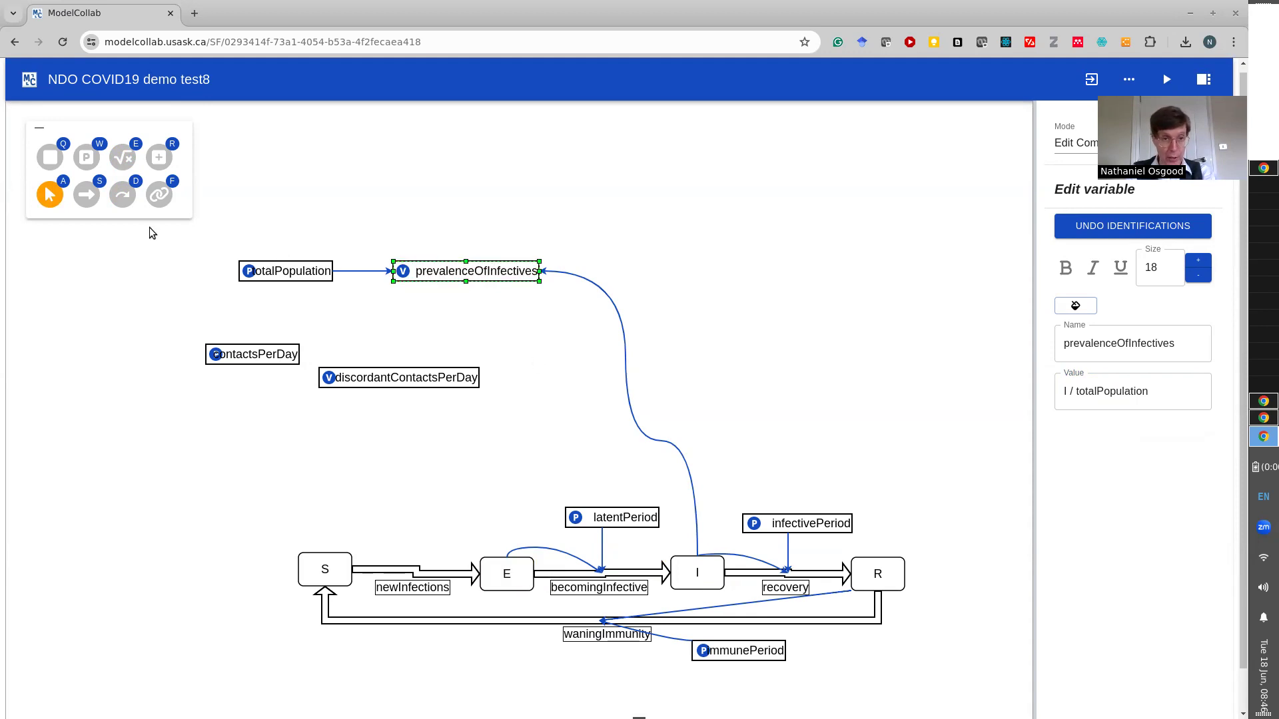
- Connect prevalenceOfInfectives and contactsPerDay to the discordantContactsPerDay variable
left_click(128, 202)
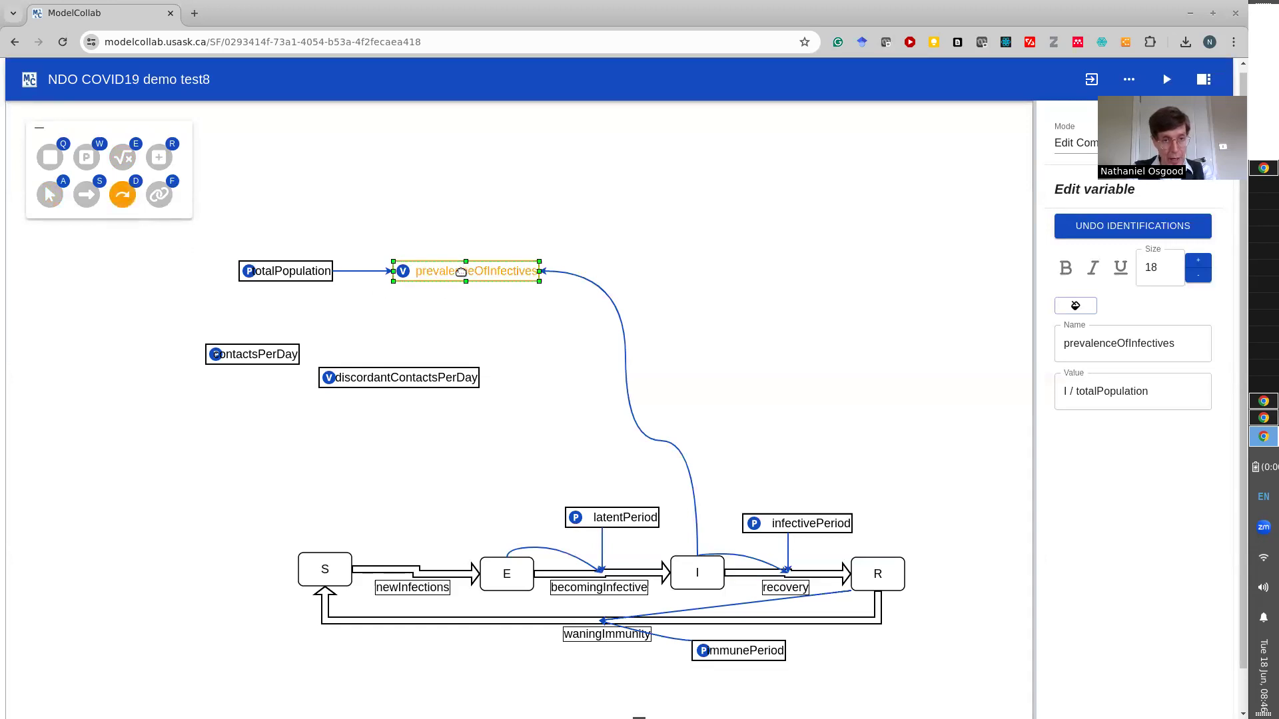
left_click_drag(461, 271, 422, 370)
left_click_drag(267, 358, 376, 373)
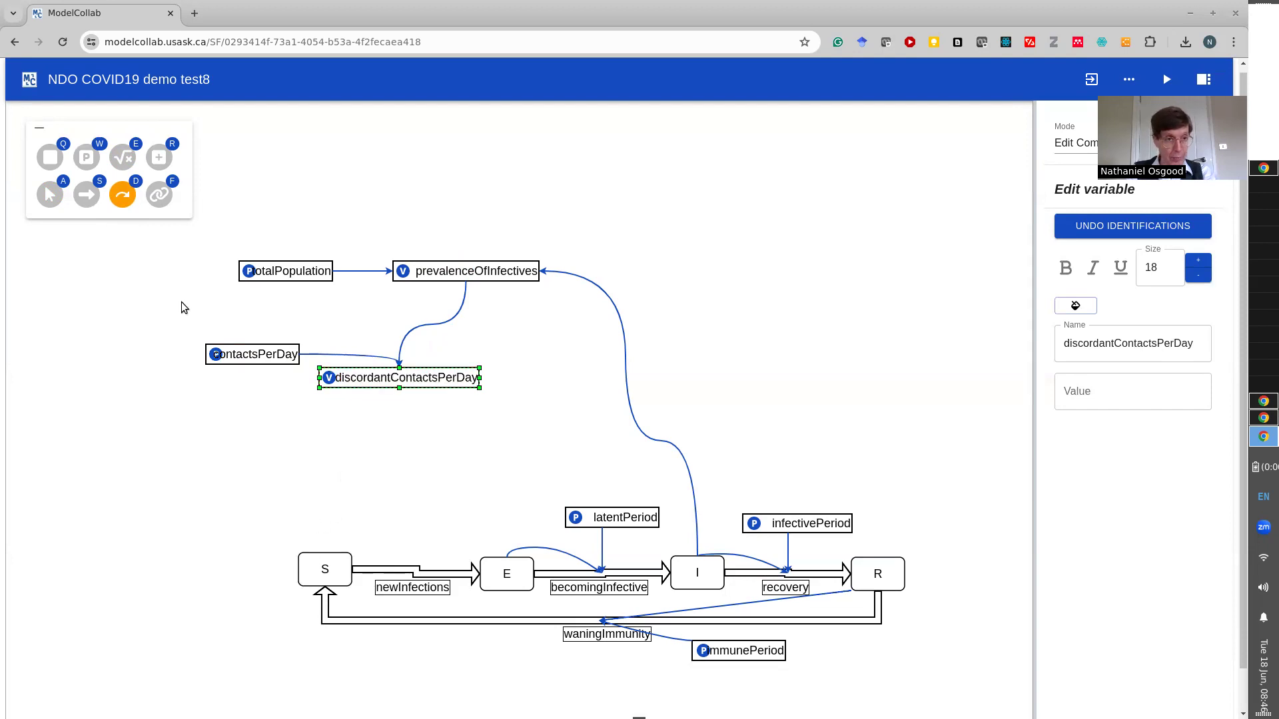
- Try to set the value of discordantContactsPerDay to contactsPerDay * prevalenceOfInfectives
left_click(52, 183)
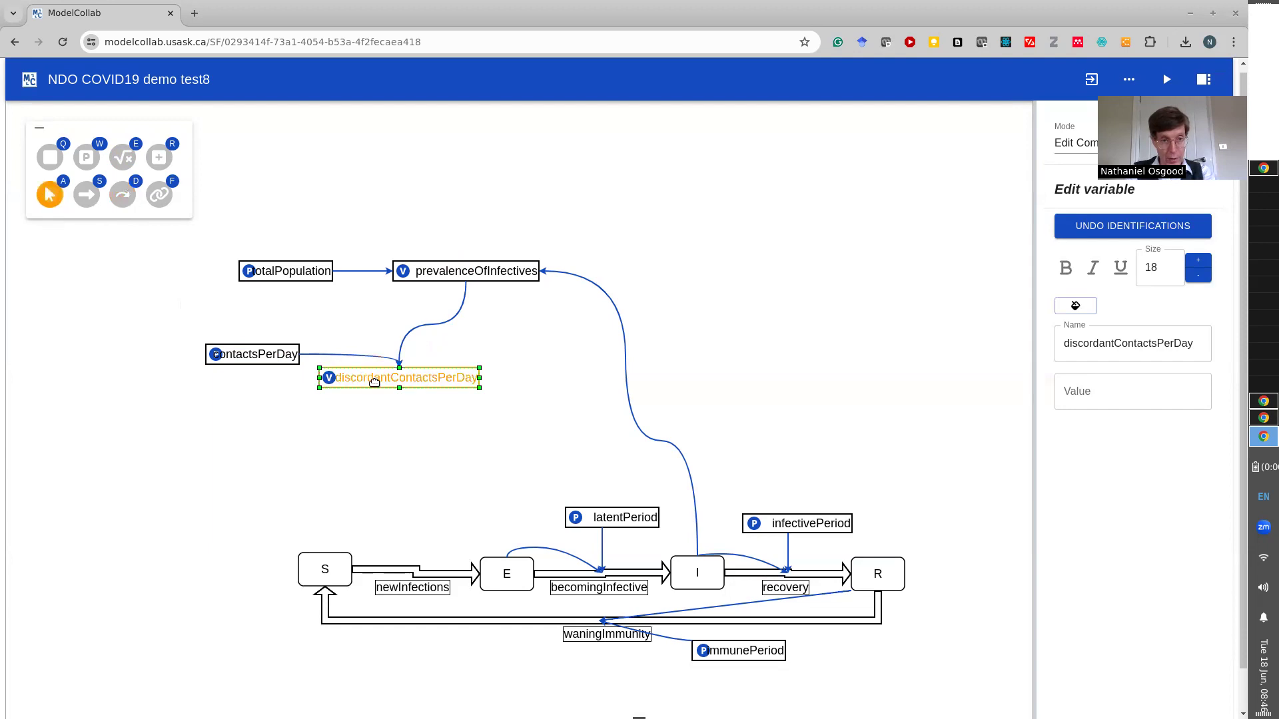
left_click(1093, 398)
type("contactsPerDay * p")
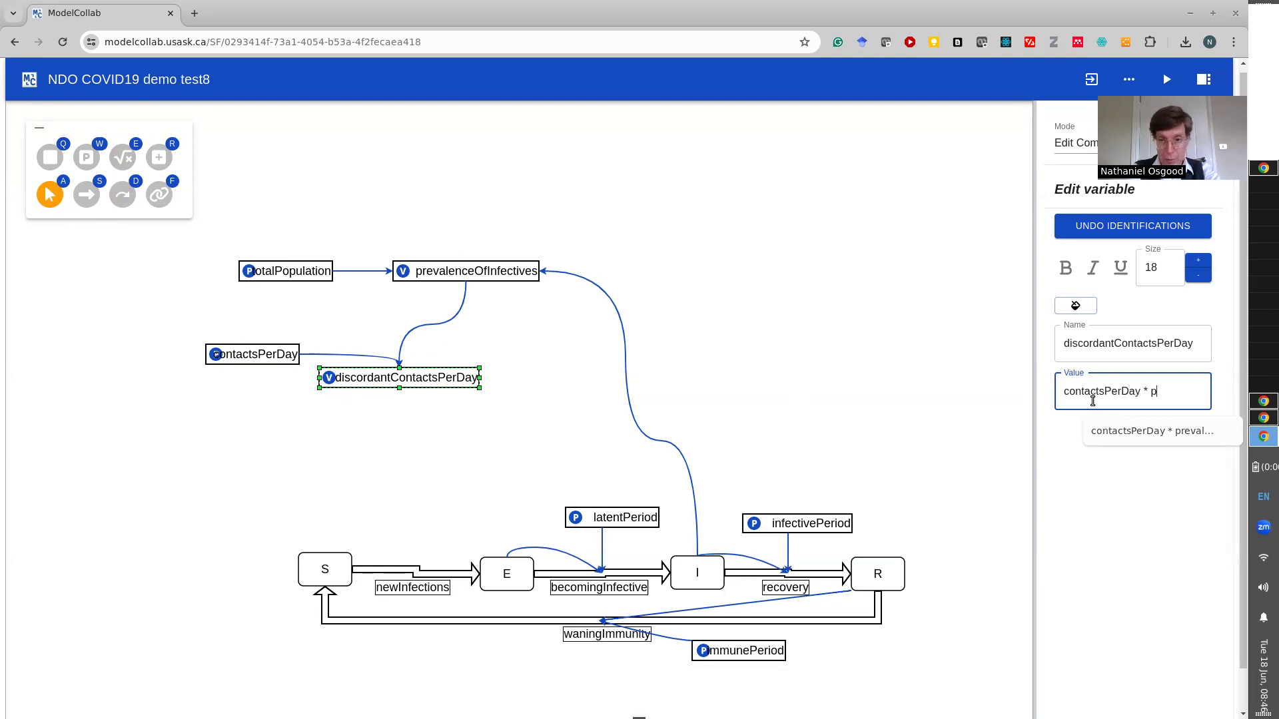
key("Down")
key("Return")
key("End")
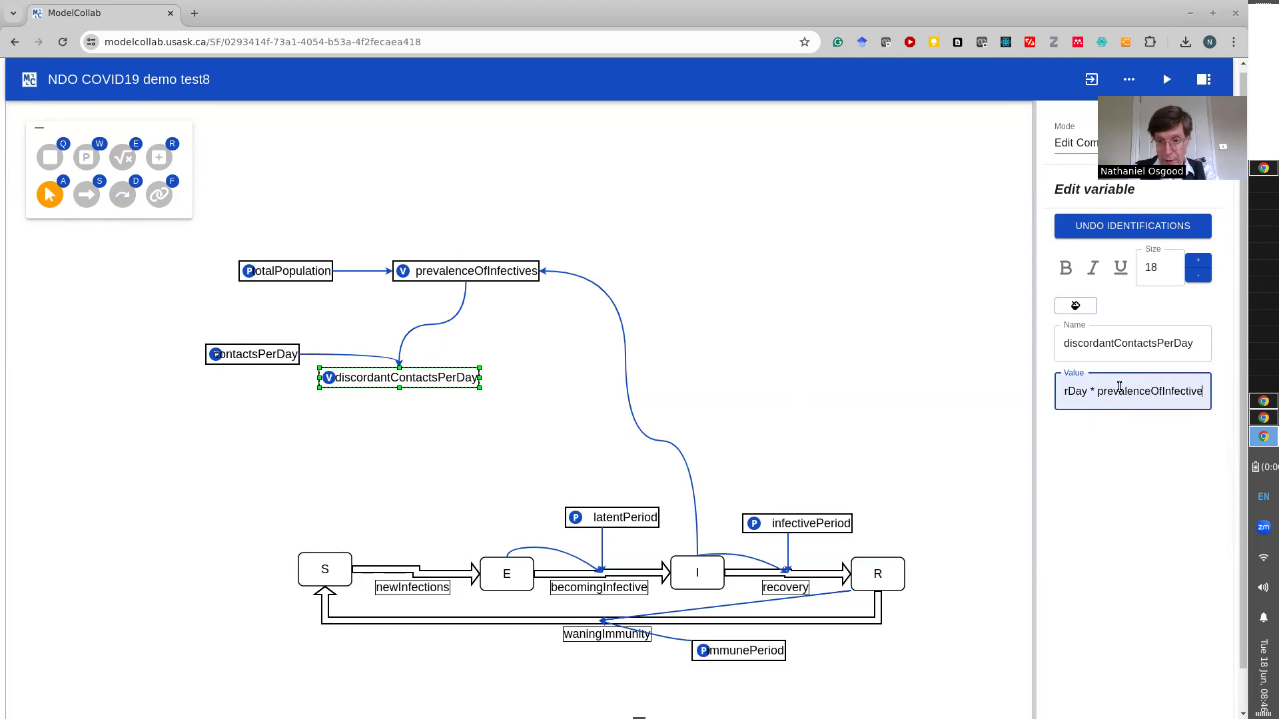
type("s")
key("ctrl+s")
key("Escape")
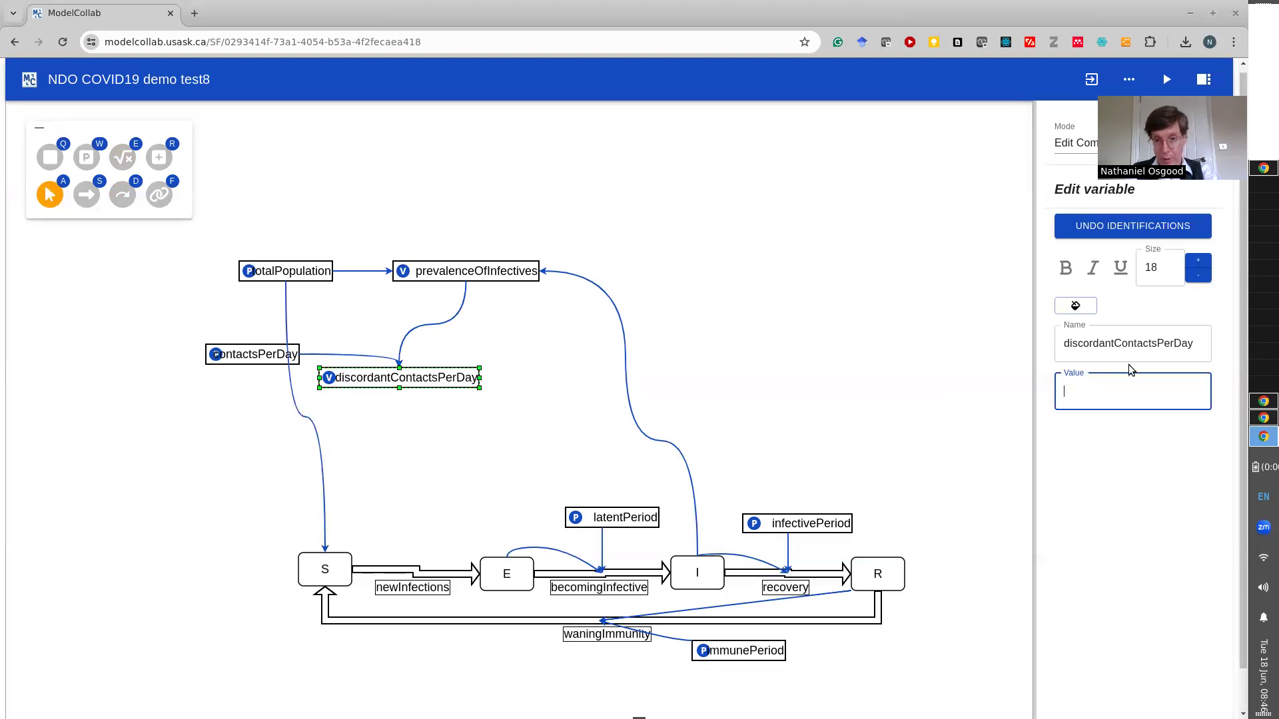
- Define discordantContactsPerDay with the formula contactsPerDay * prevalenceOfInfectives
left_click(1105, 397)
type("conta")
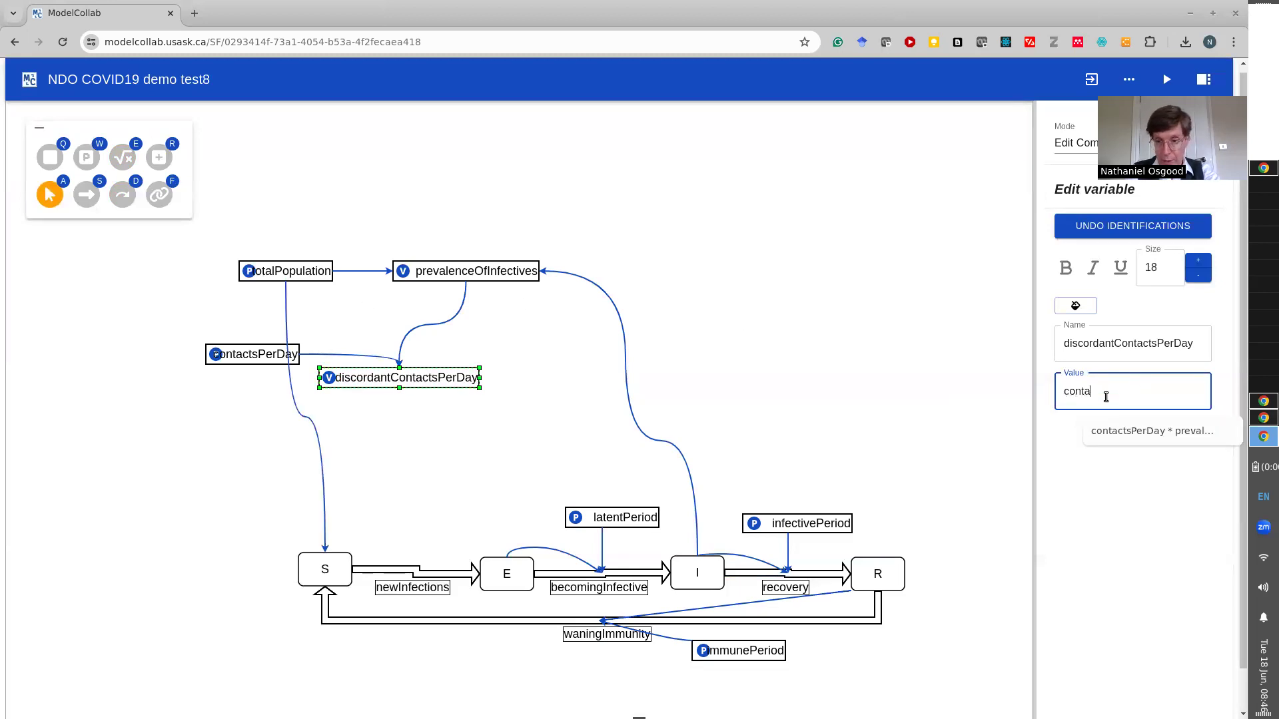
key("Down")
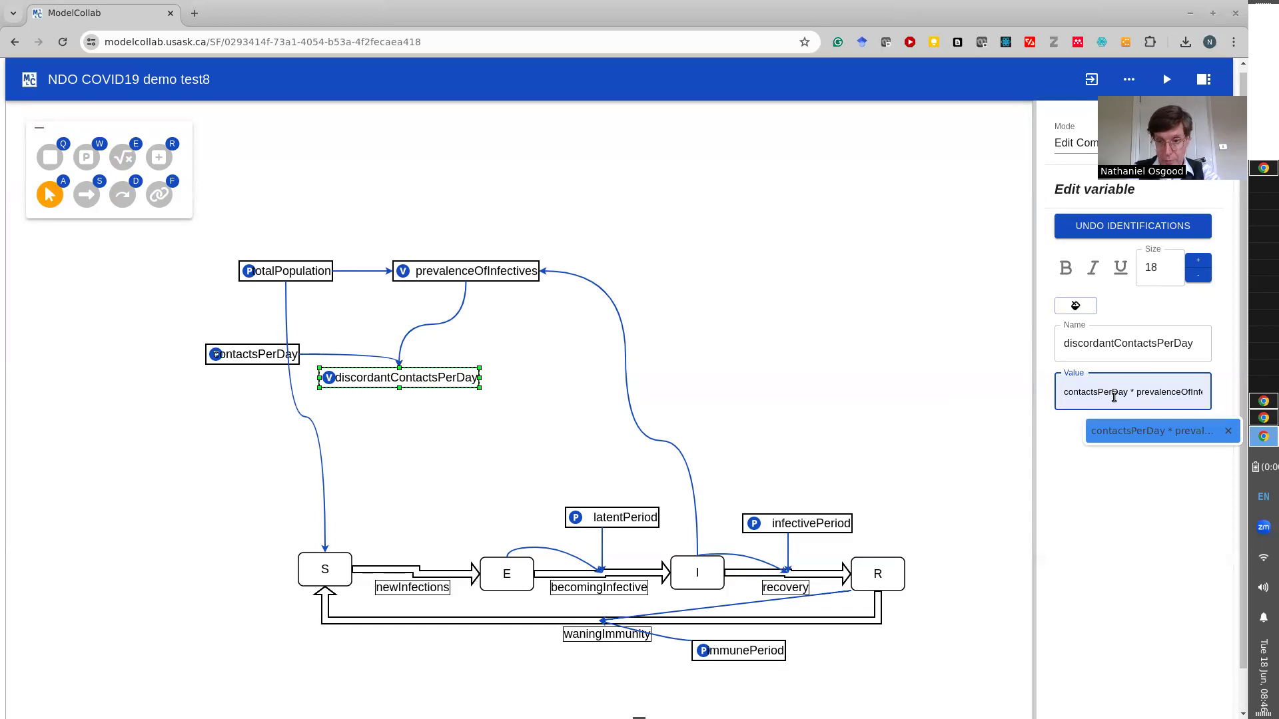
type("ntas")
key("BackSpace")
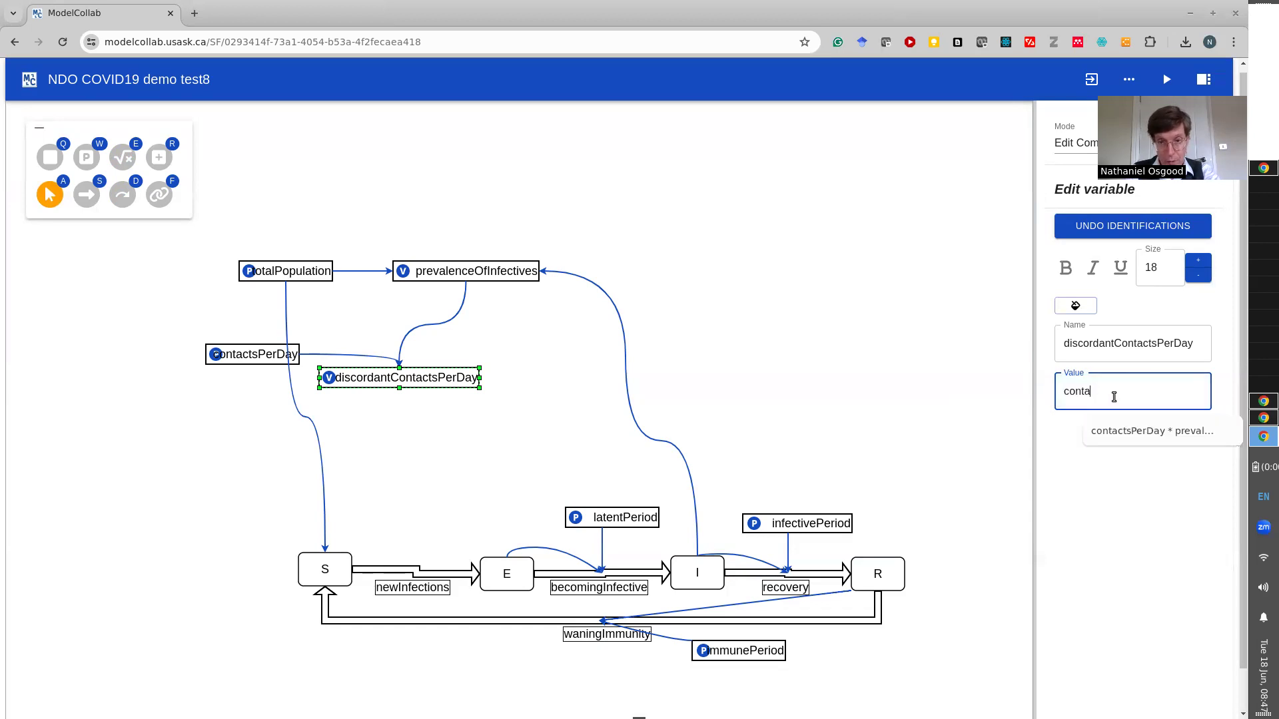
key("Down")
key("Return")
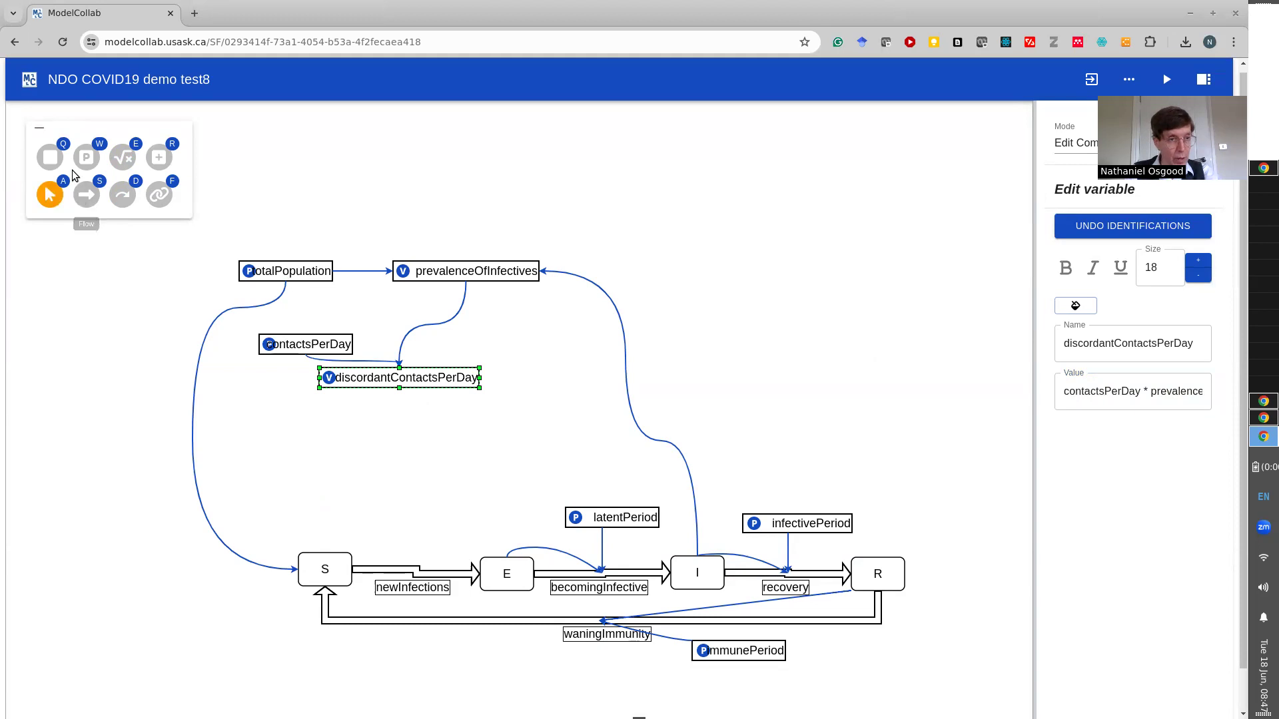
- Add a parameter named transmissionProbability between discordantContactsPerDay and stock S
key("w")
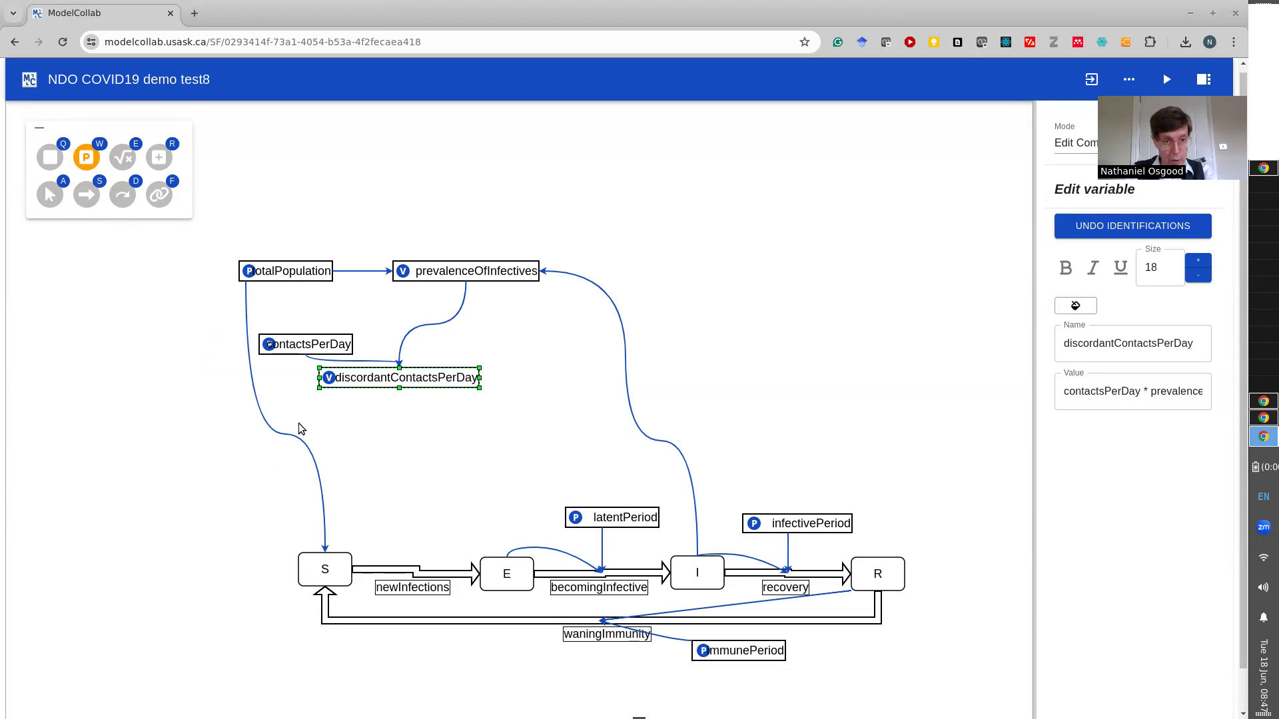
left_click(318, 431)
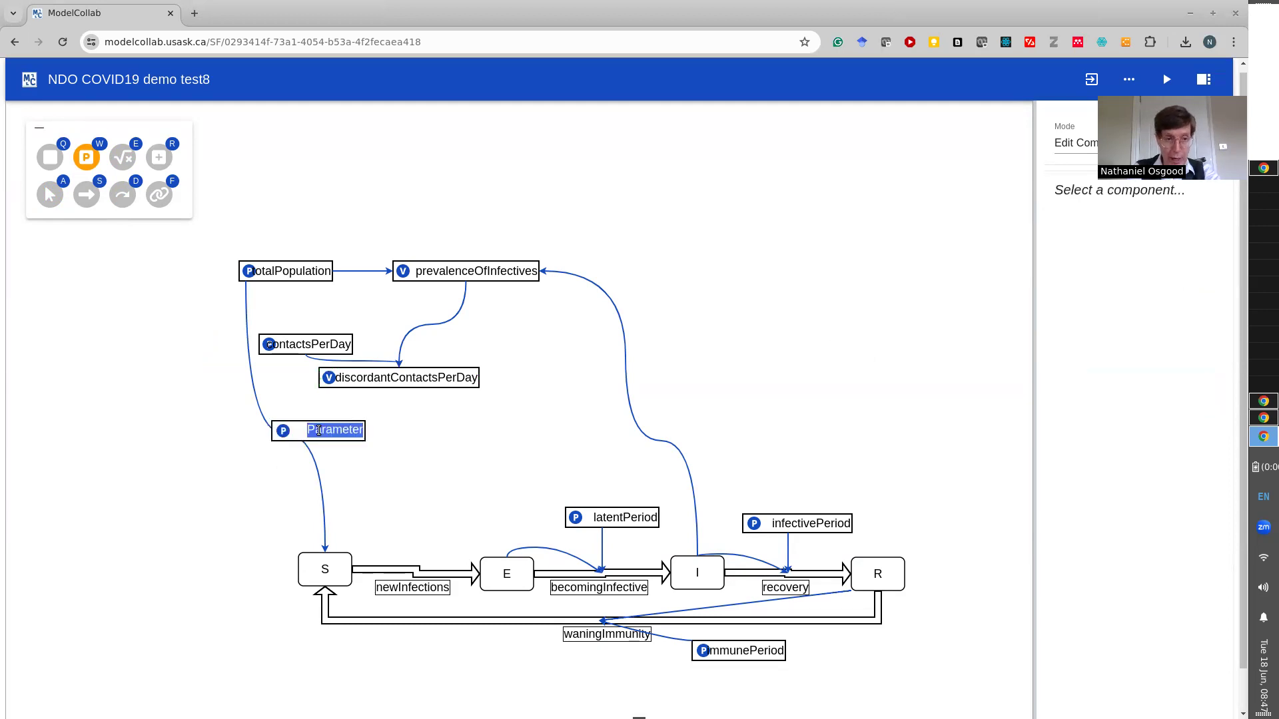
type("transmissionProbability")
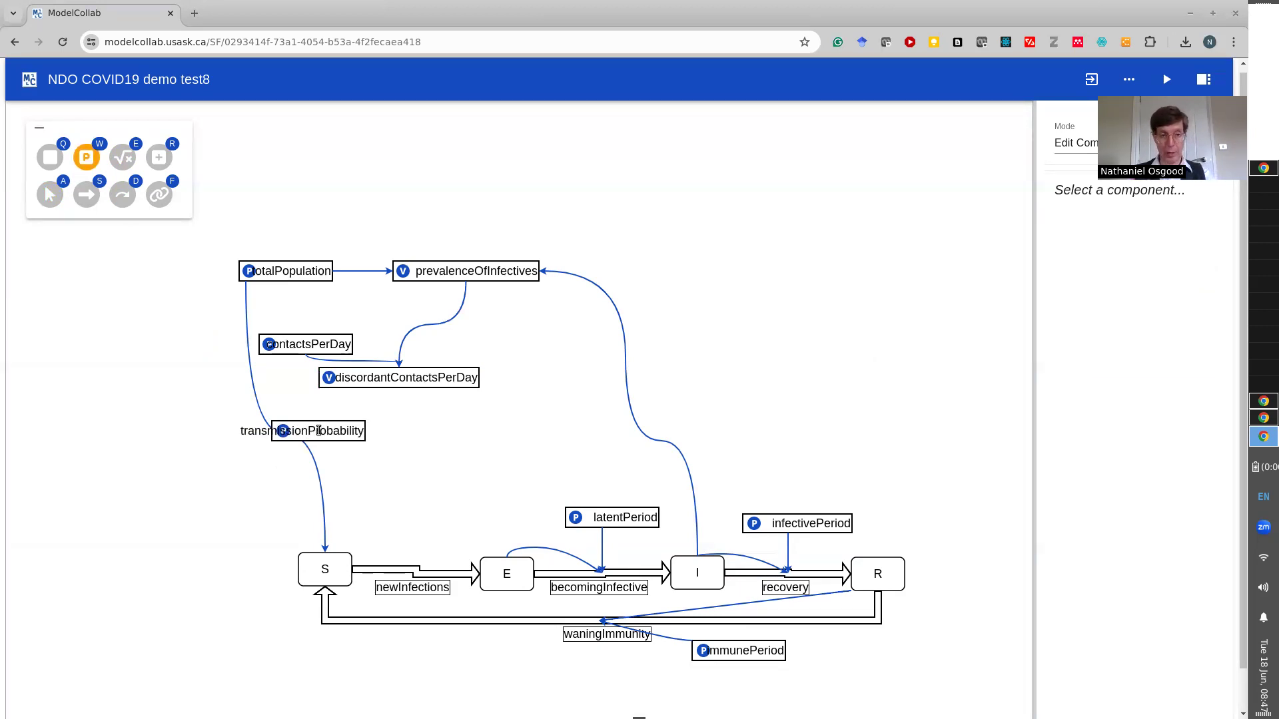
- Widen the transmissionProbability box to fit its name and move it to just below discordantContactsPerDay
left_click(49, 197)
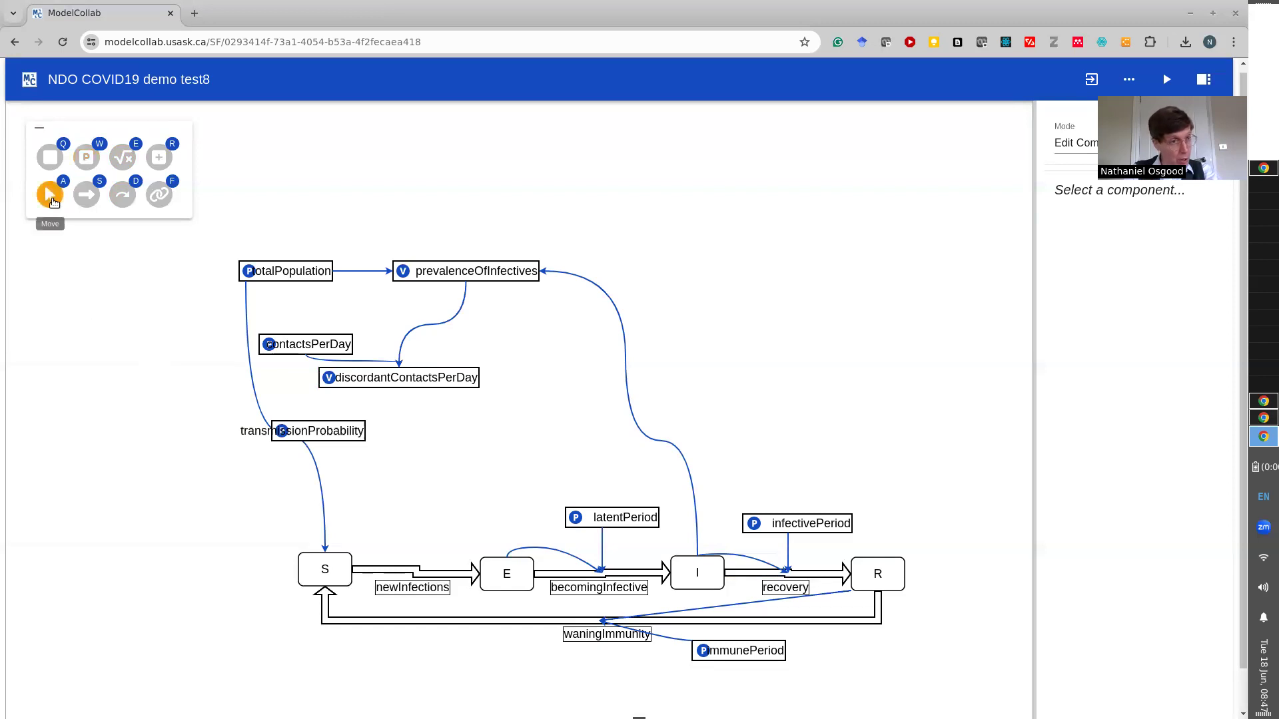
left_click(281, 431)
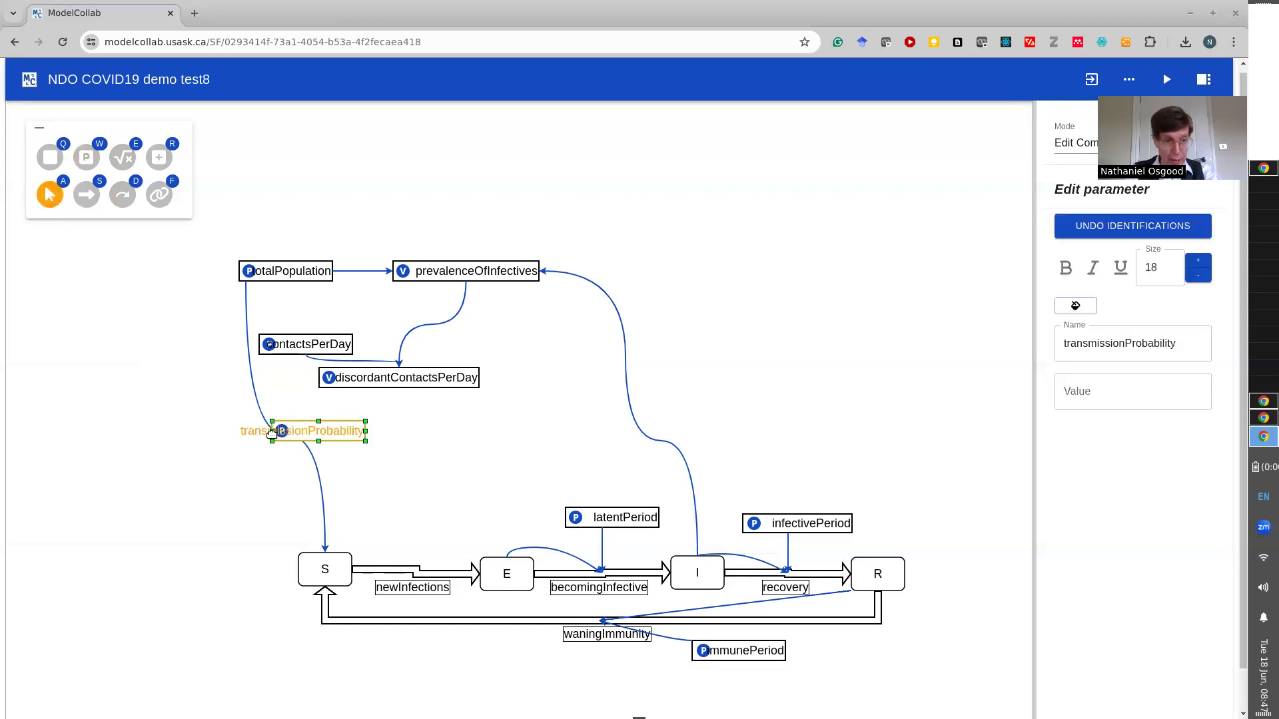
left_click_drag(271, 430, 233, 429)
left_click_drag(324, 432, 370, 420)
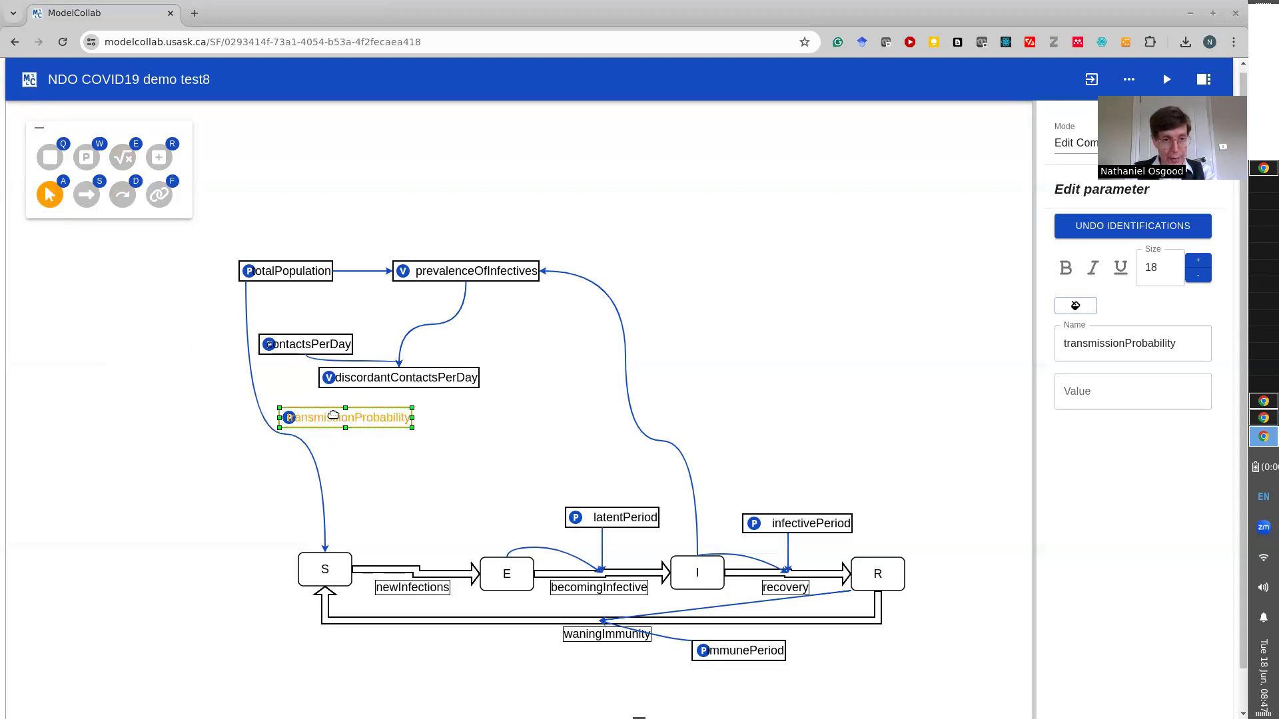
- Set the transmissionProbability parameter's value to 0.1
left_click(310, 344)
left_click(339, 418)
left_click(1124, 393)
type("0")
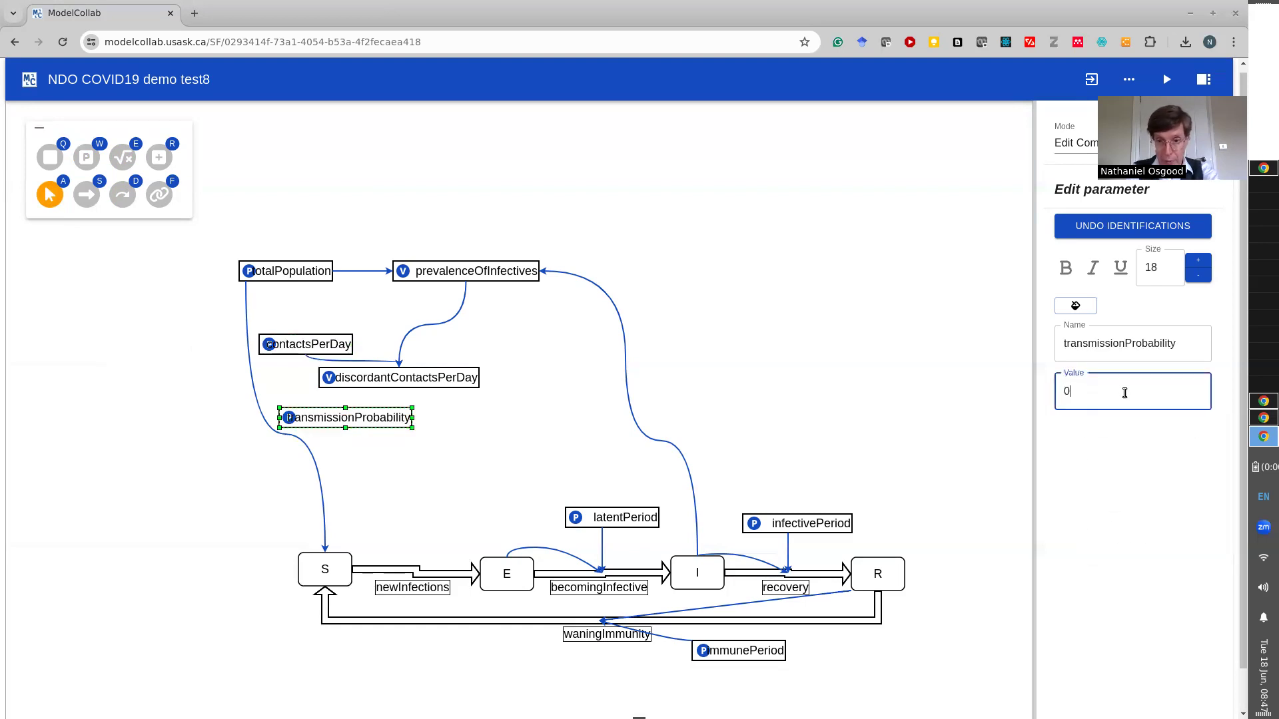
type(".1")
key("Return")
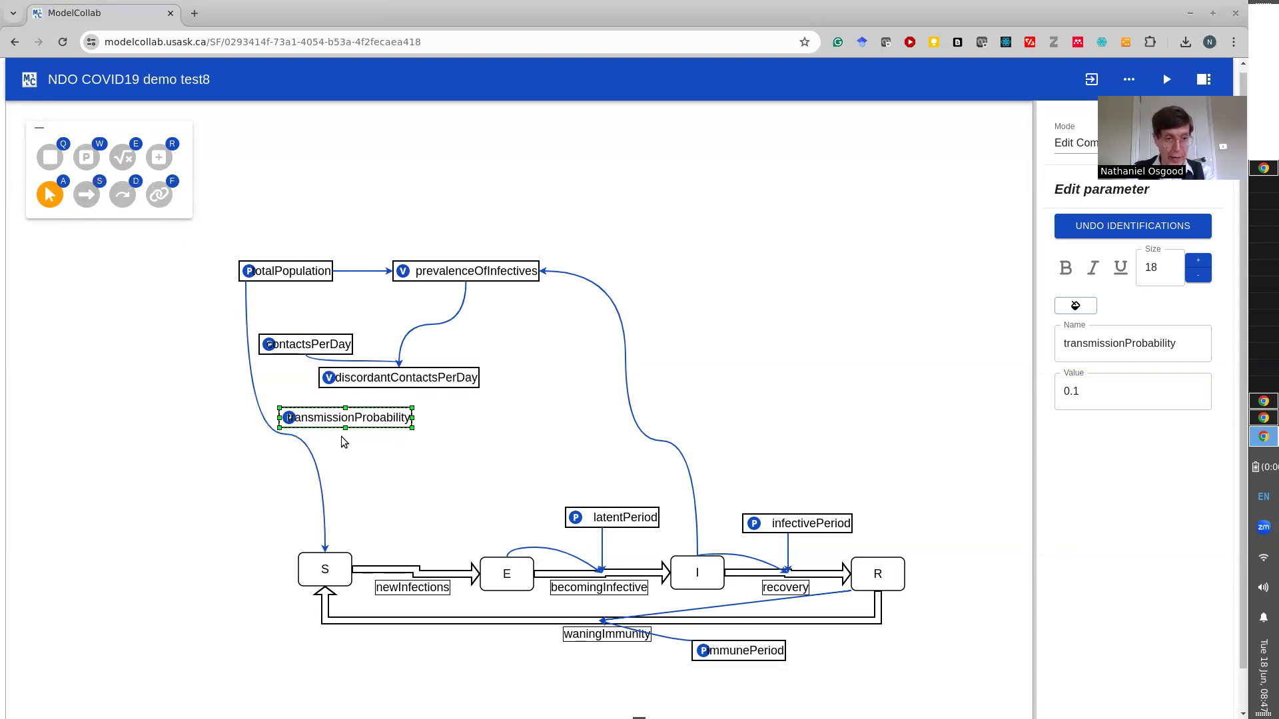
- Add a dynamic variable named forceOfInfection just above the newInfections flow
left_click(123, 159)
left_click(404, 525)
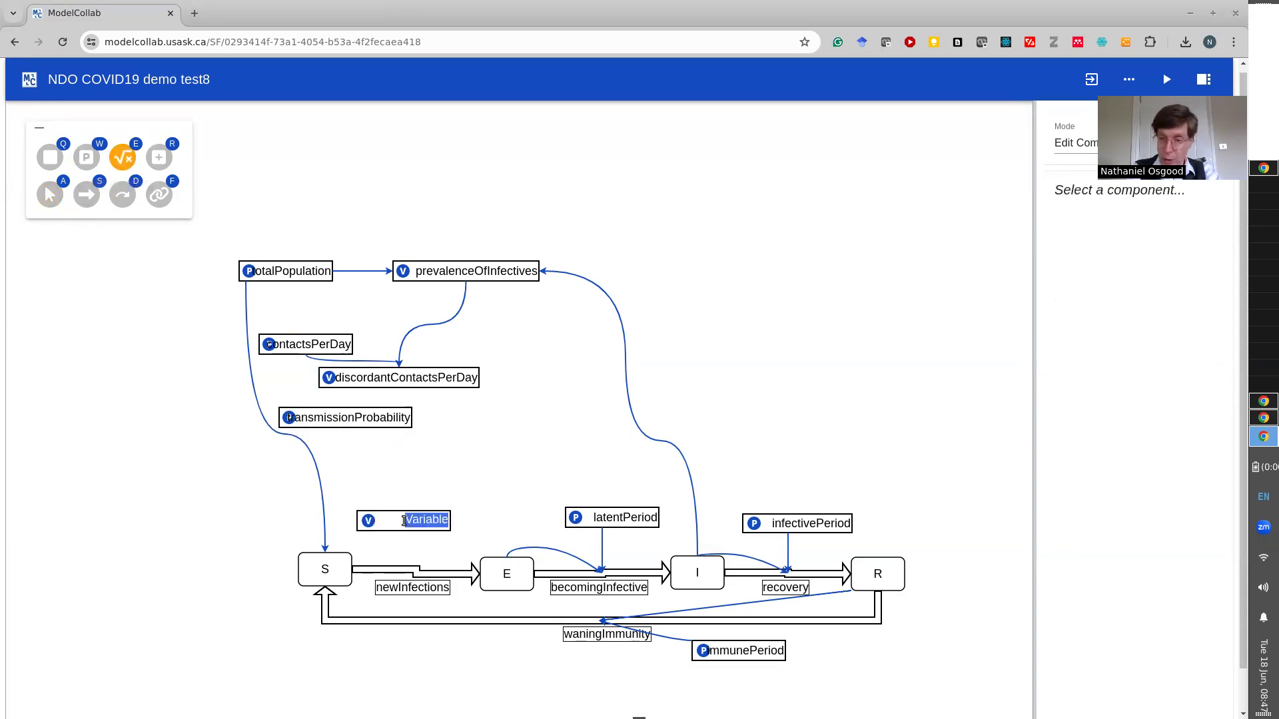
type("force")
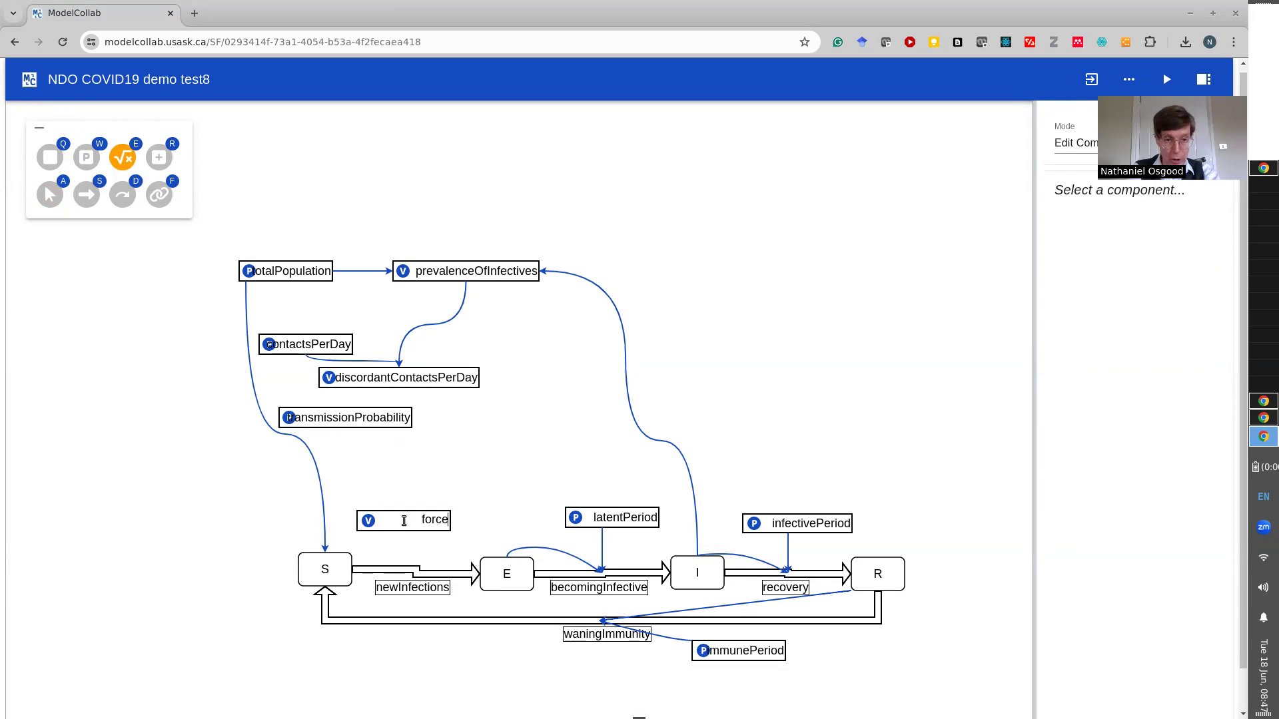
type("OfInfection")
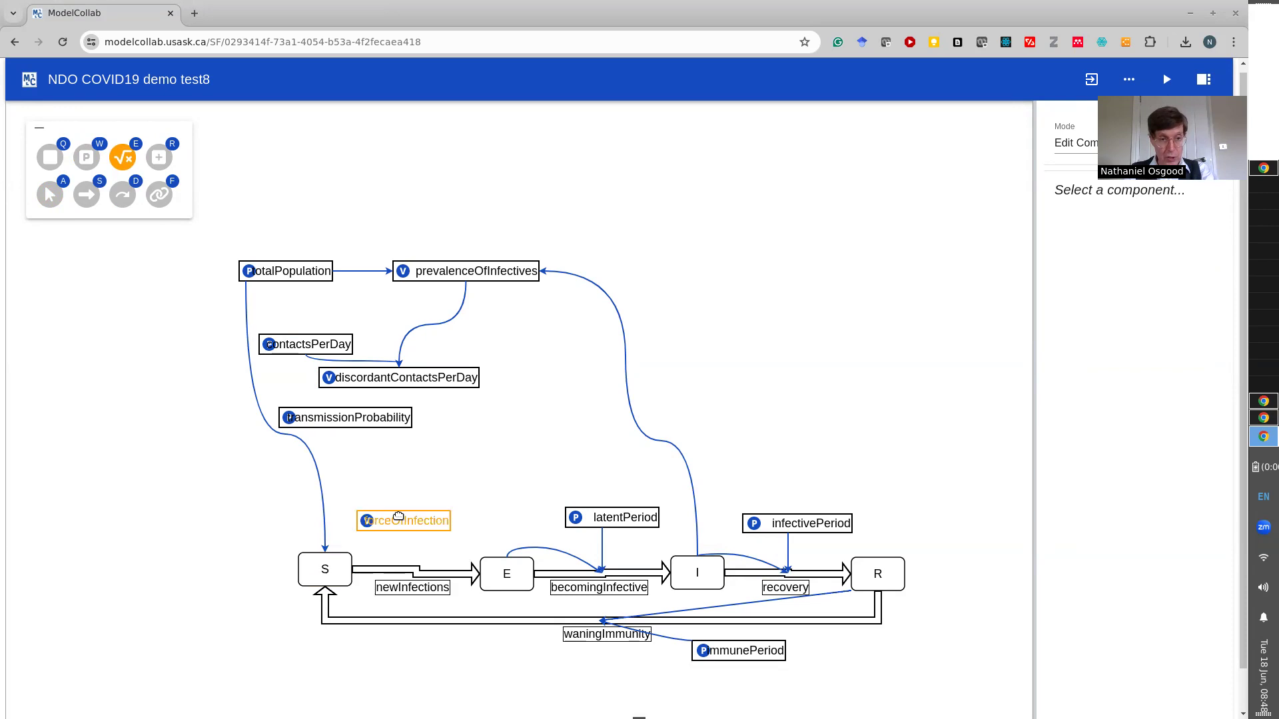
- Connect transmissionProbability and discordantContactsPerDay to the forceOfInfection variable
left_click(122, 195)
left_click_drag(340, 413, 402, 520)
left_click_drag(407, 383, 411, 520)
key("alt+Tab")
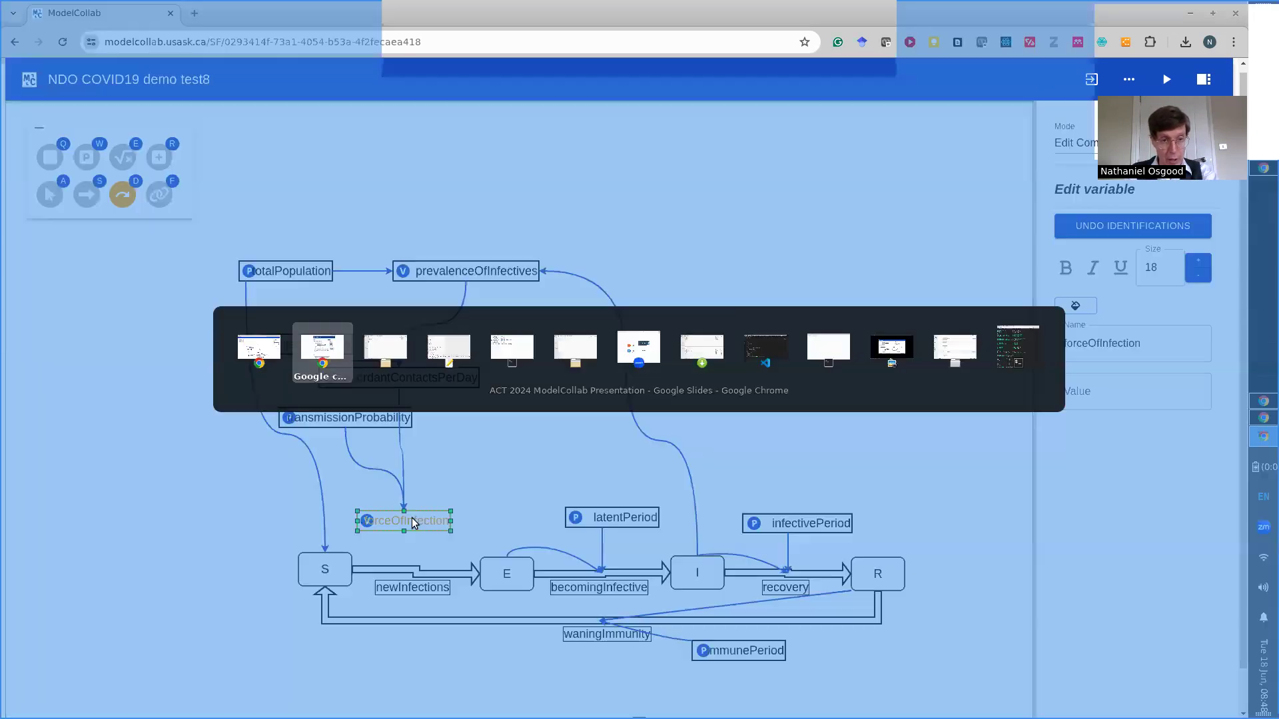
key("alt+Tab")
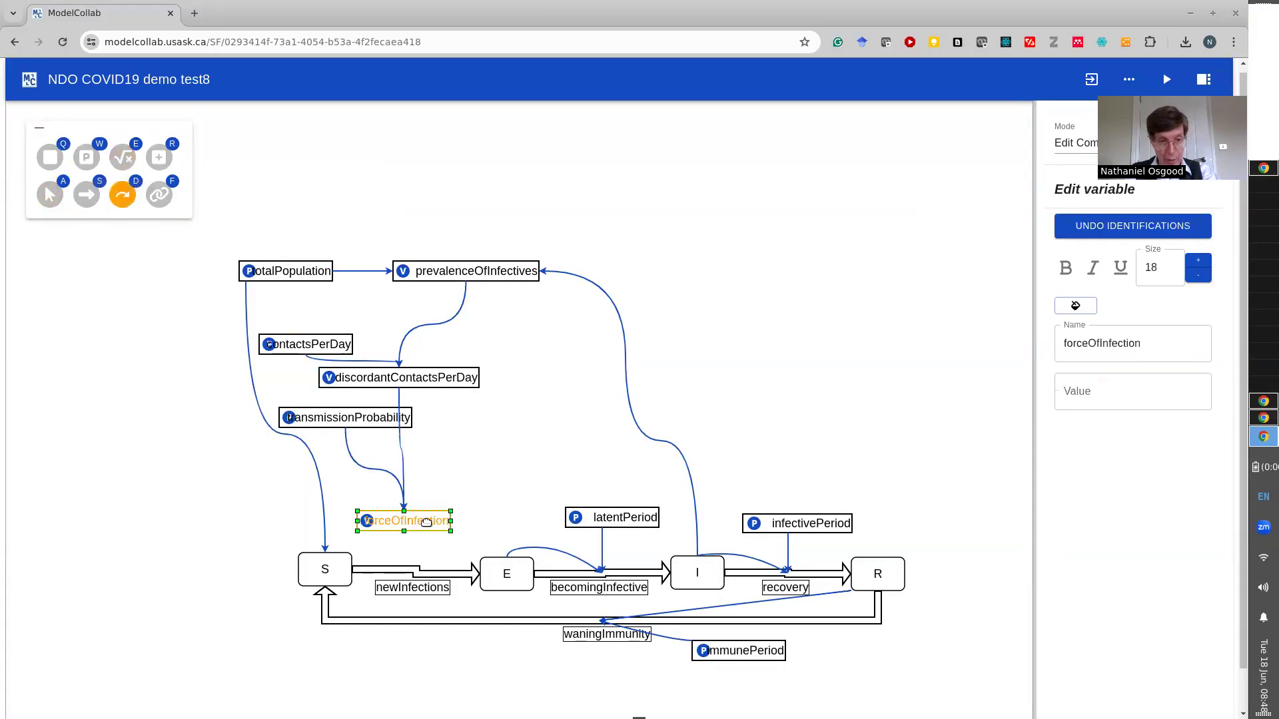
left_click(440, 528)
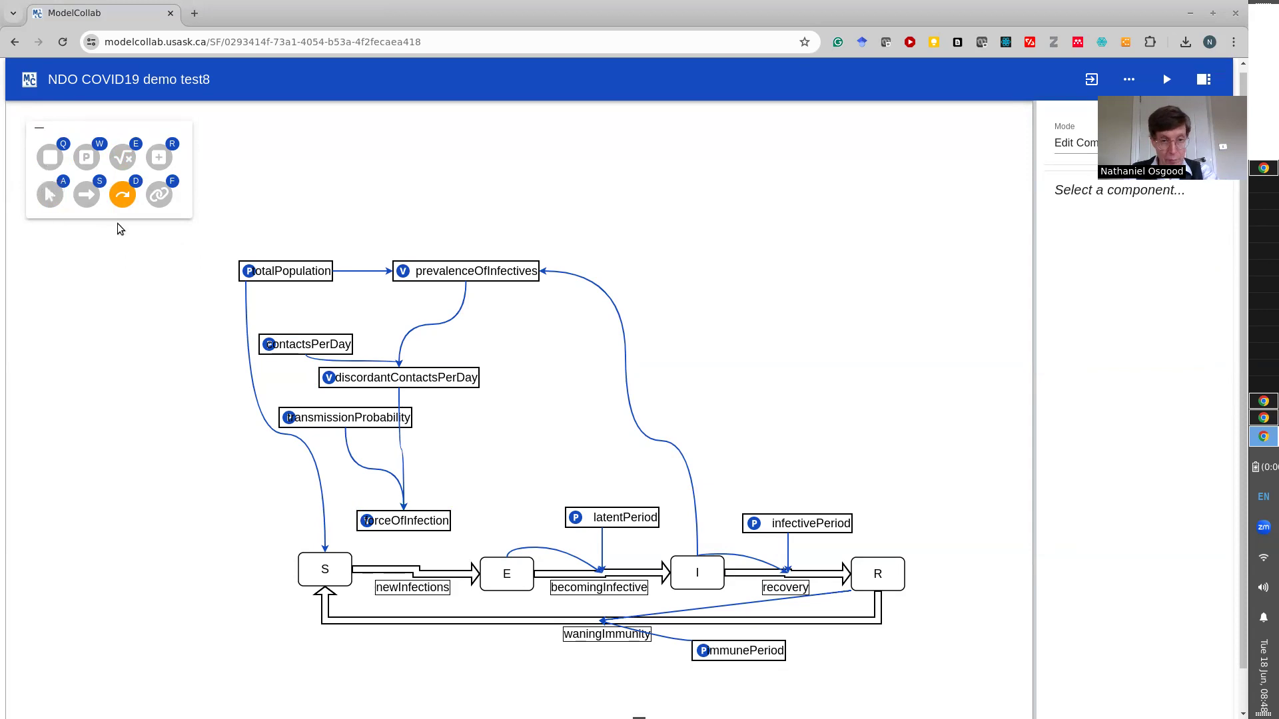
- Switch to the text editor and copy the forceOfInfection formula "transmissionProbability * discordantContactsPerDay" from Model (17).jl
key("alt+Tab")
key("alt+Tab")
key("alt+Tab")
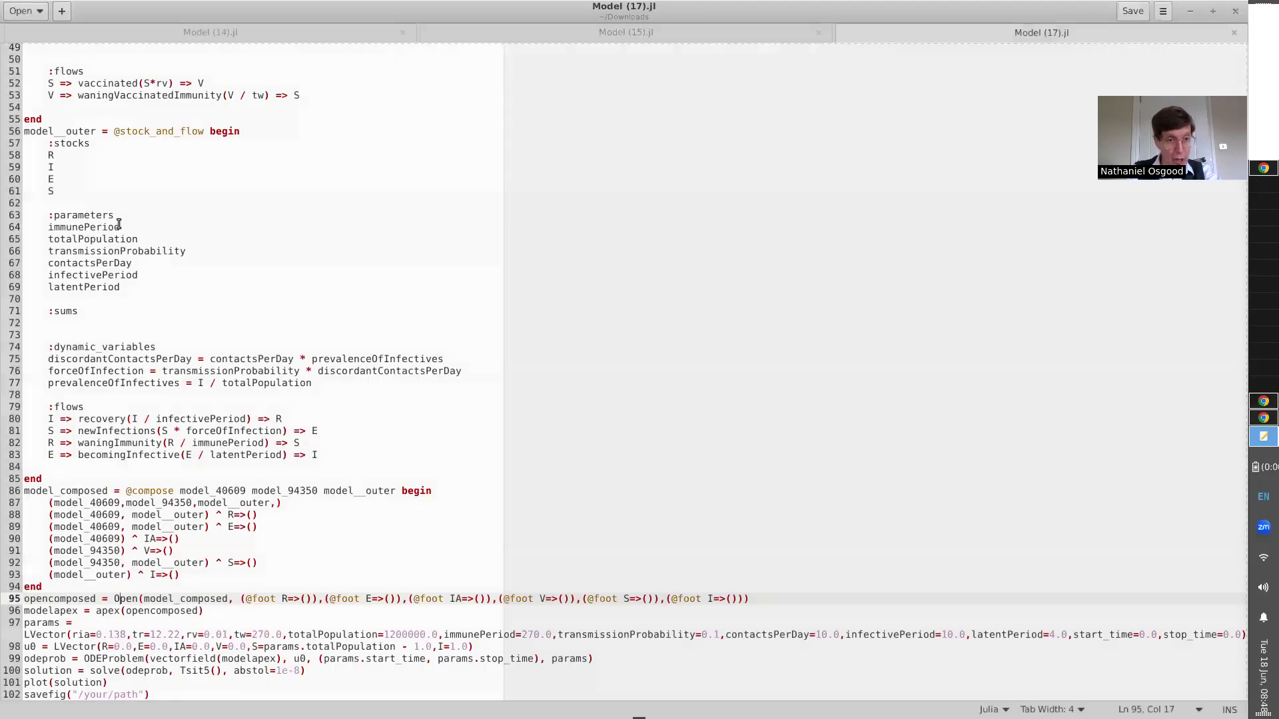
left_click(190, 371)
key("shift+End")
key("shift+Down")
key("shift+Up")
key("shift+End")
key("alt+Tab")
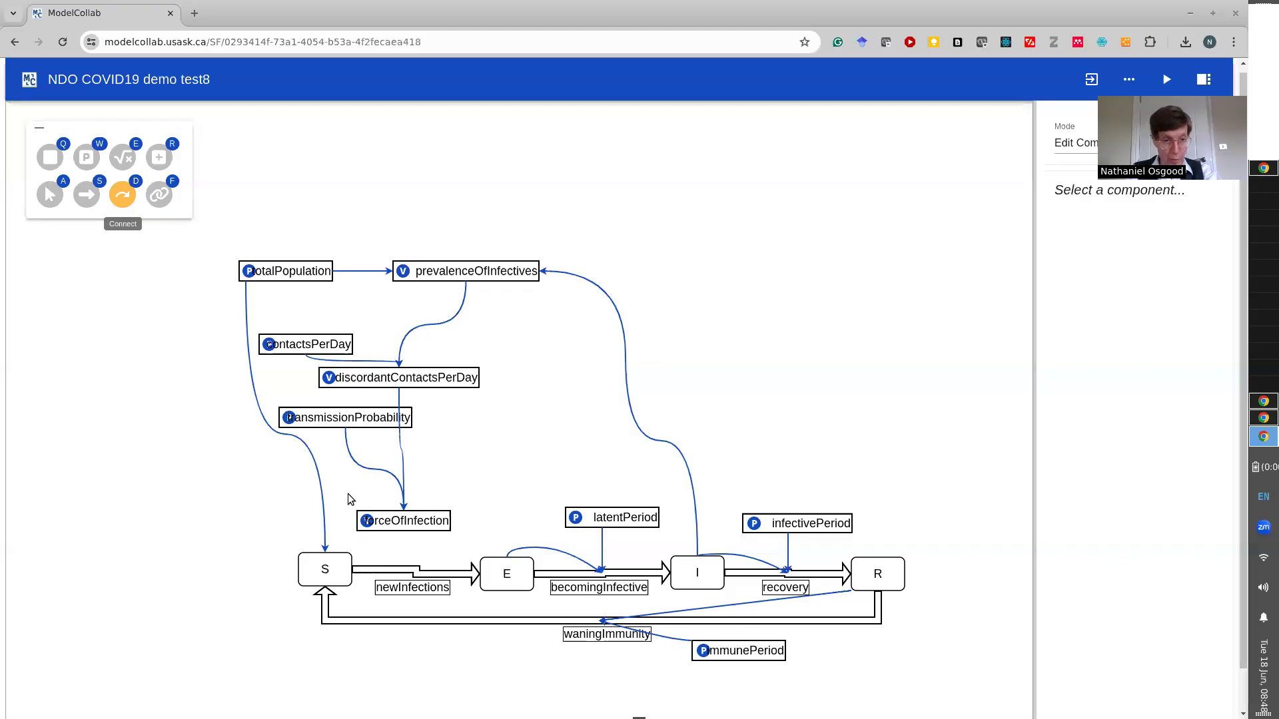
- Back in ModelCollab, set forceOfInfection's value to transmissionProbability * discordantContactsPerDay
left_click(366, 521)
left_click(991, 393)
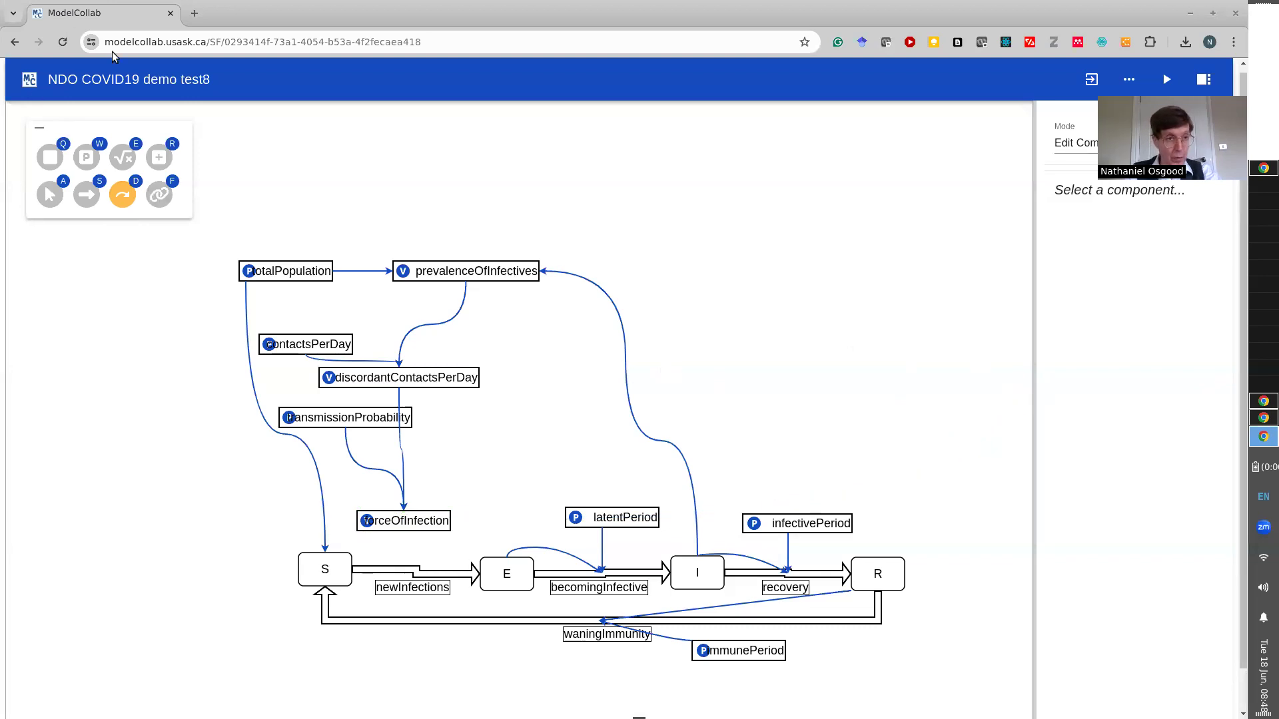
left_click(47, 195)
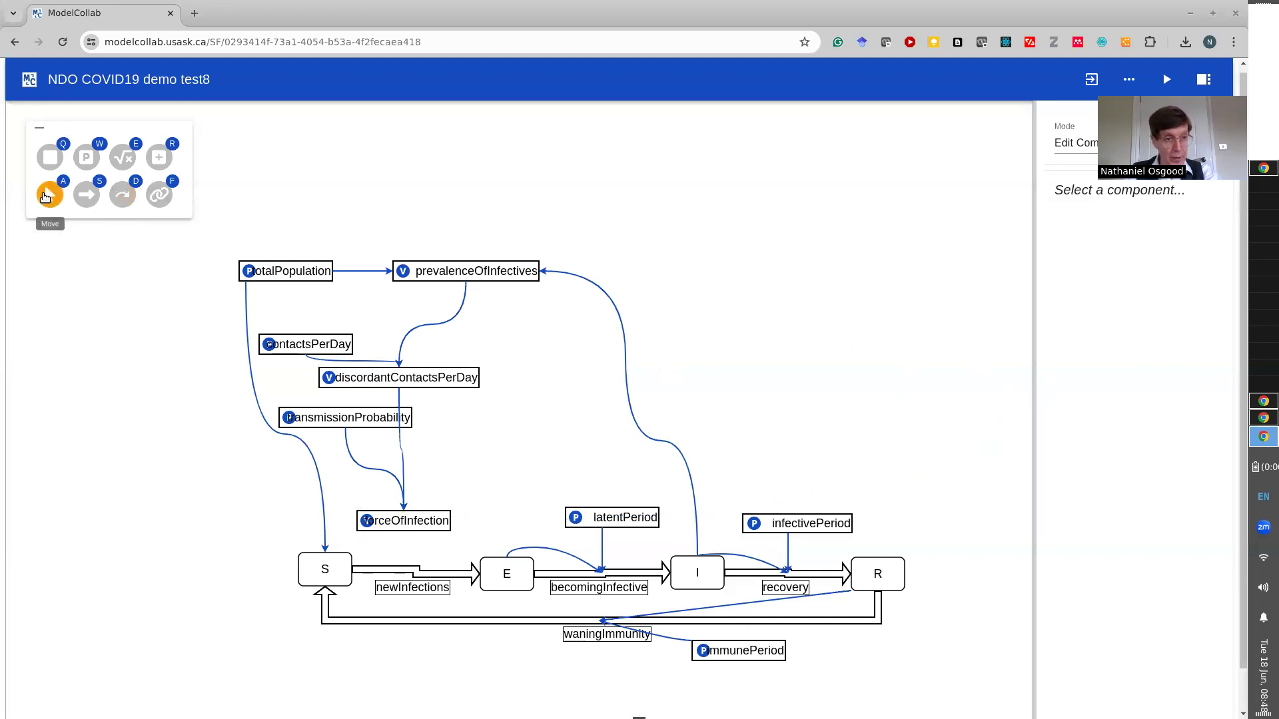
left_click(406, 520)
left_click(1067, 389)
key("ctrl+v")
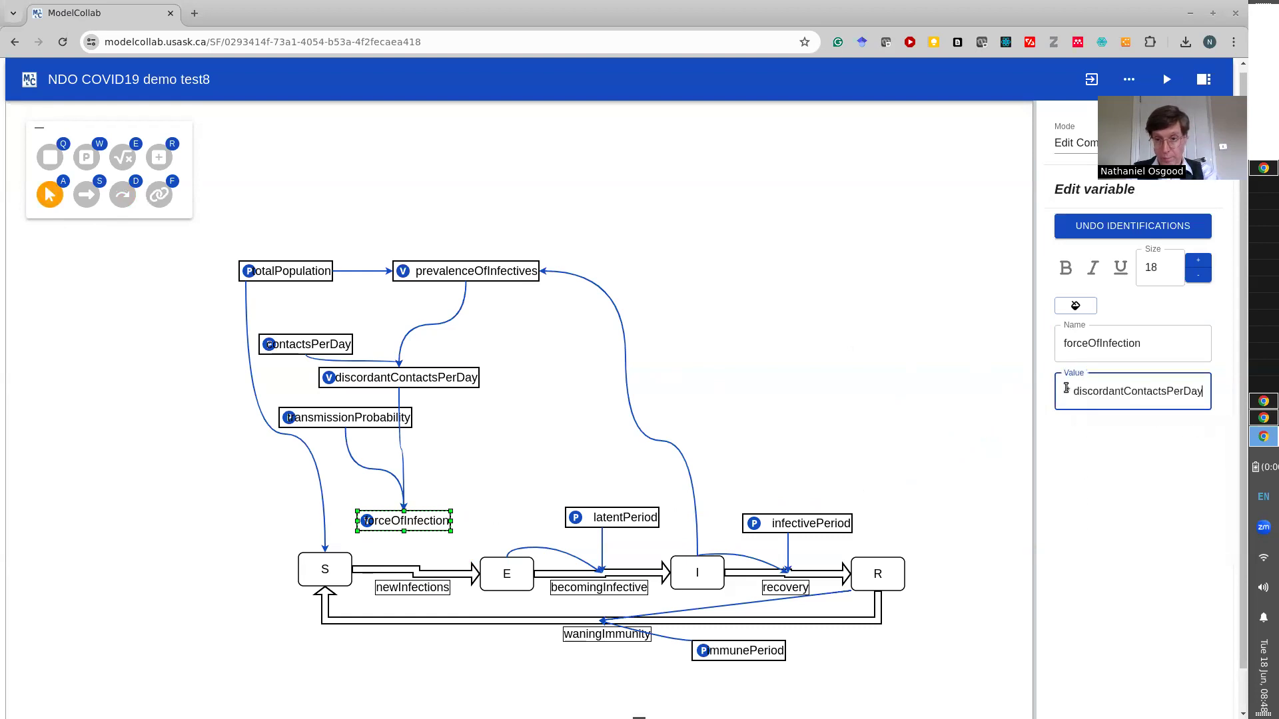
key("Return")
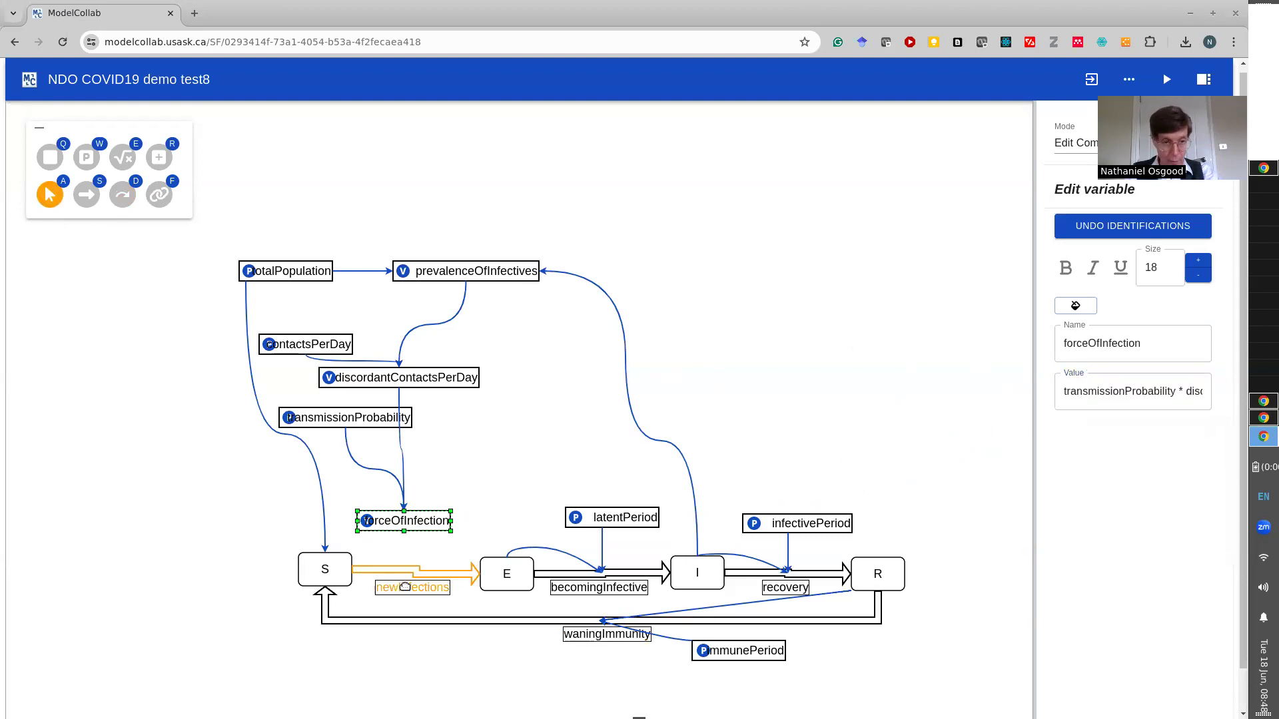
- Connect forceOfInfection and stock S to the newInfections flow
left_click(127, 202)
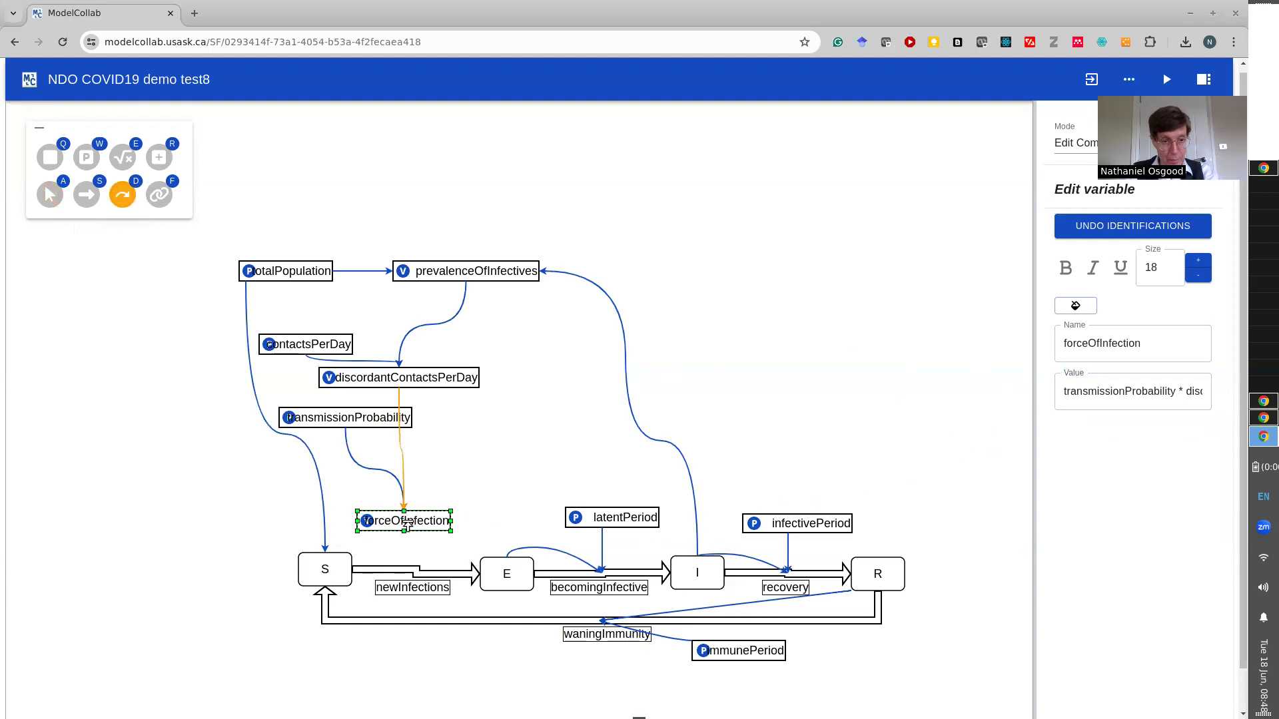
left_click_drag(407, 526, 411, 580)
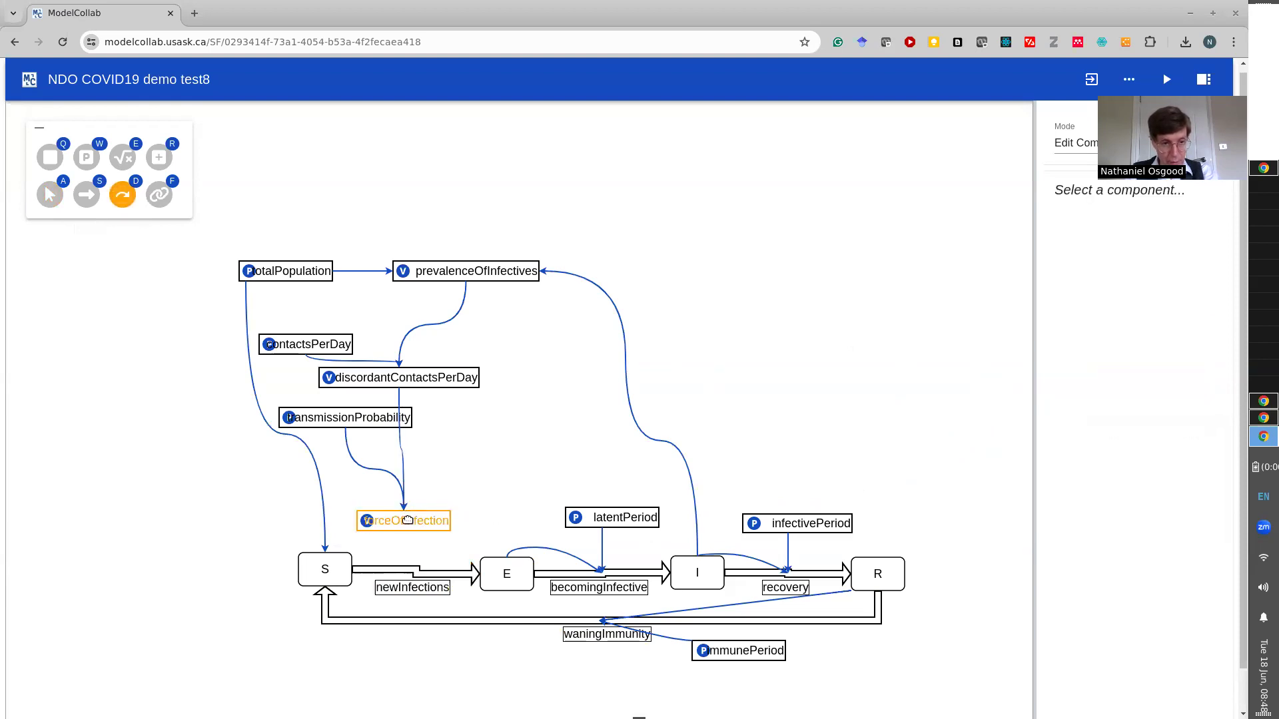
left_click_drag(408, 520, 405, 585)
left_click(324, 566)
left_click(416, 585)
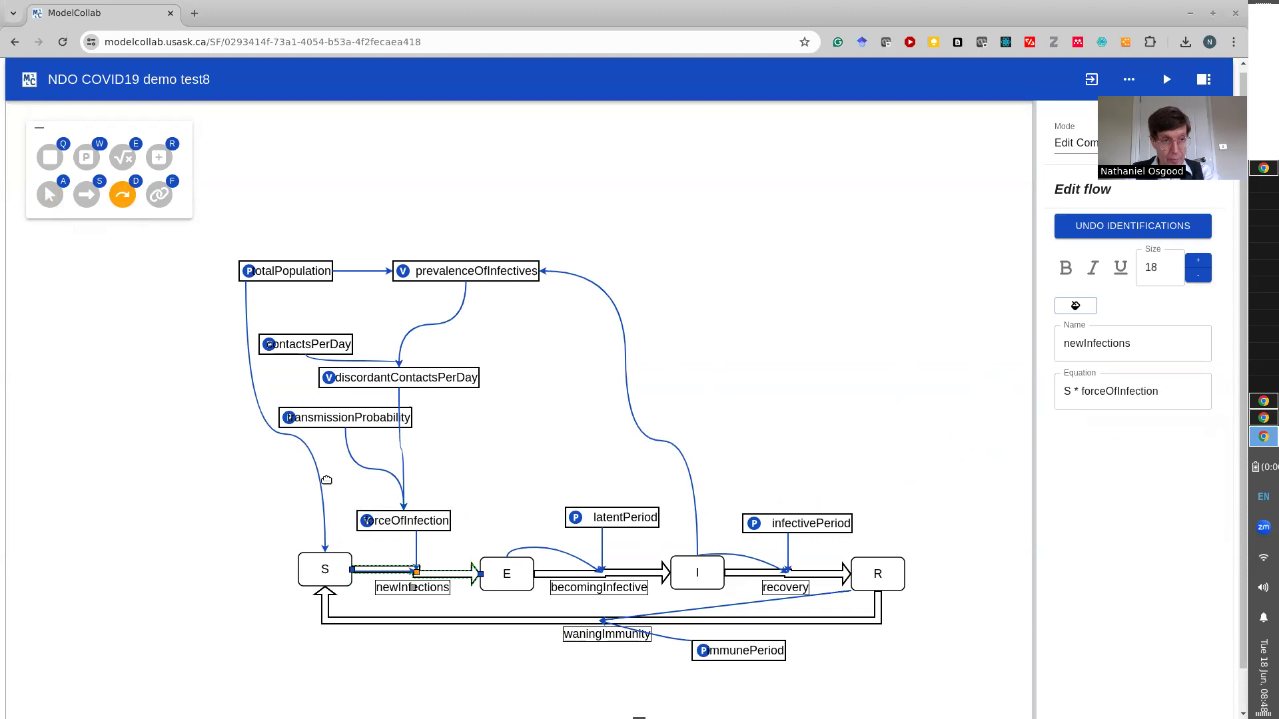
left_click(50, 194)
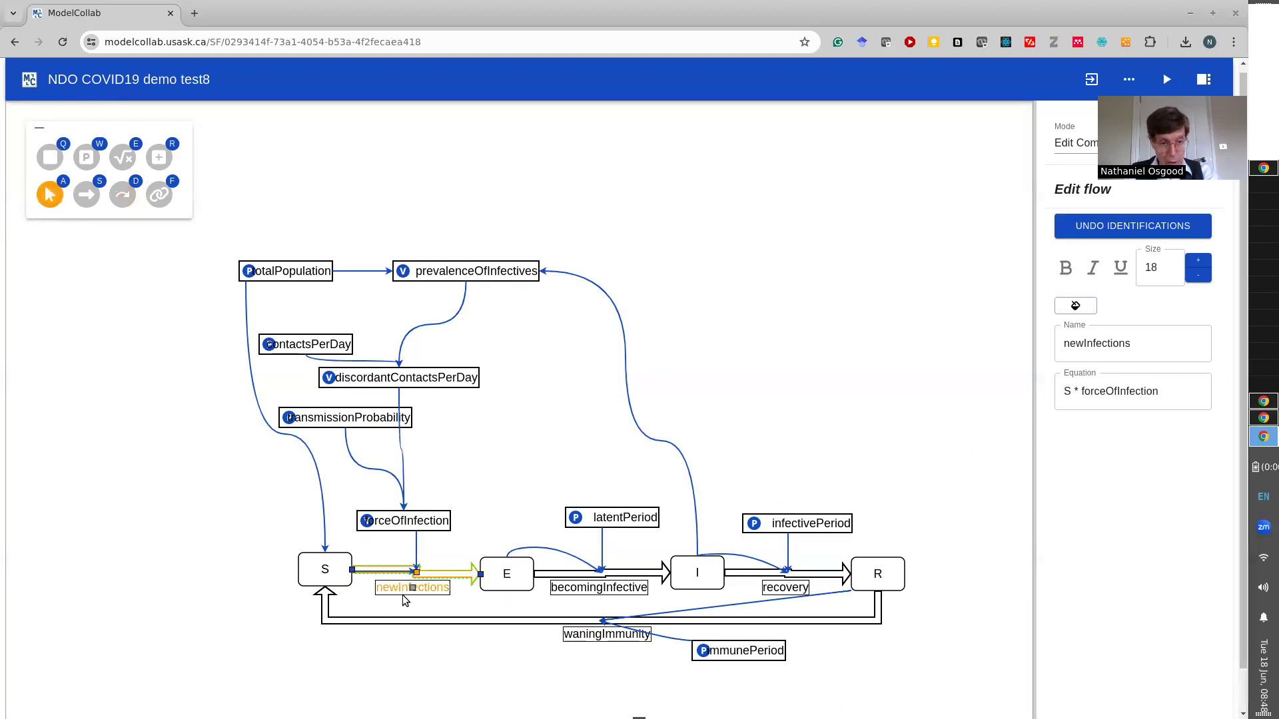
- Look up the newInfections flow formula in Model (17).jl in the text editor, then return to ModelCollab
key("alt+Tab")
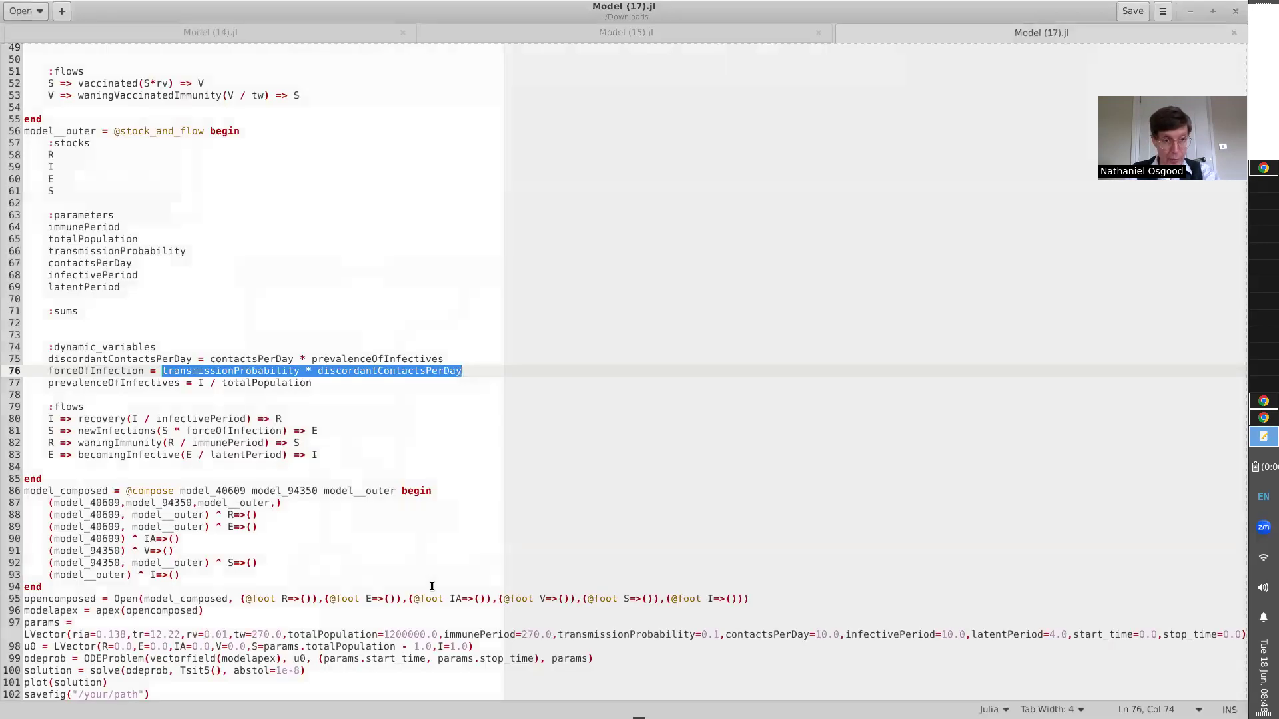
key("Down")
key("Down")
key("Down")
key("Down")
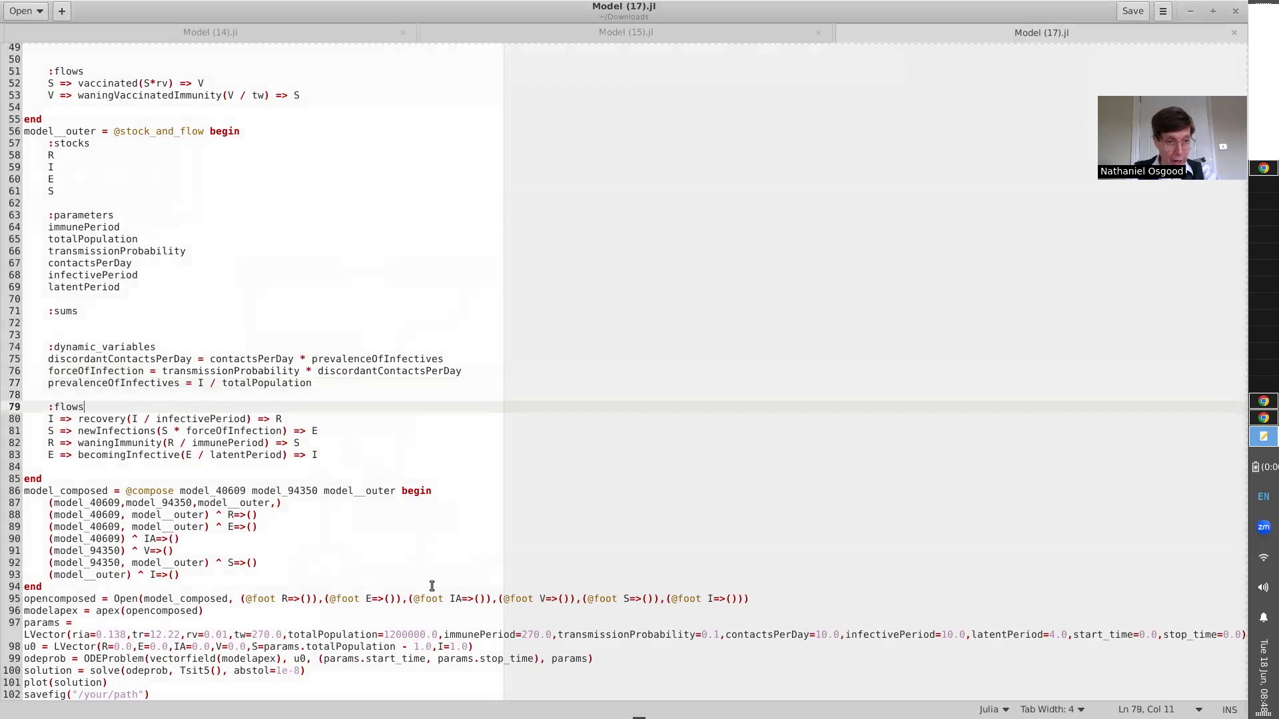
key("Left")
key("Left")
key("ctrl+shift+Left")
key("ctrl+shift+Left")
key("ctrl+shift+Left")
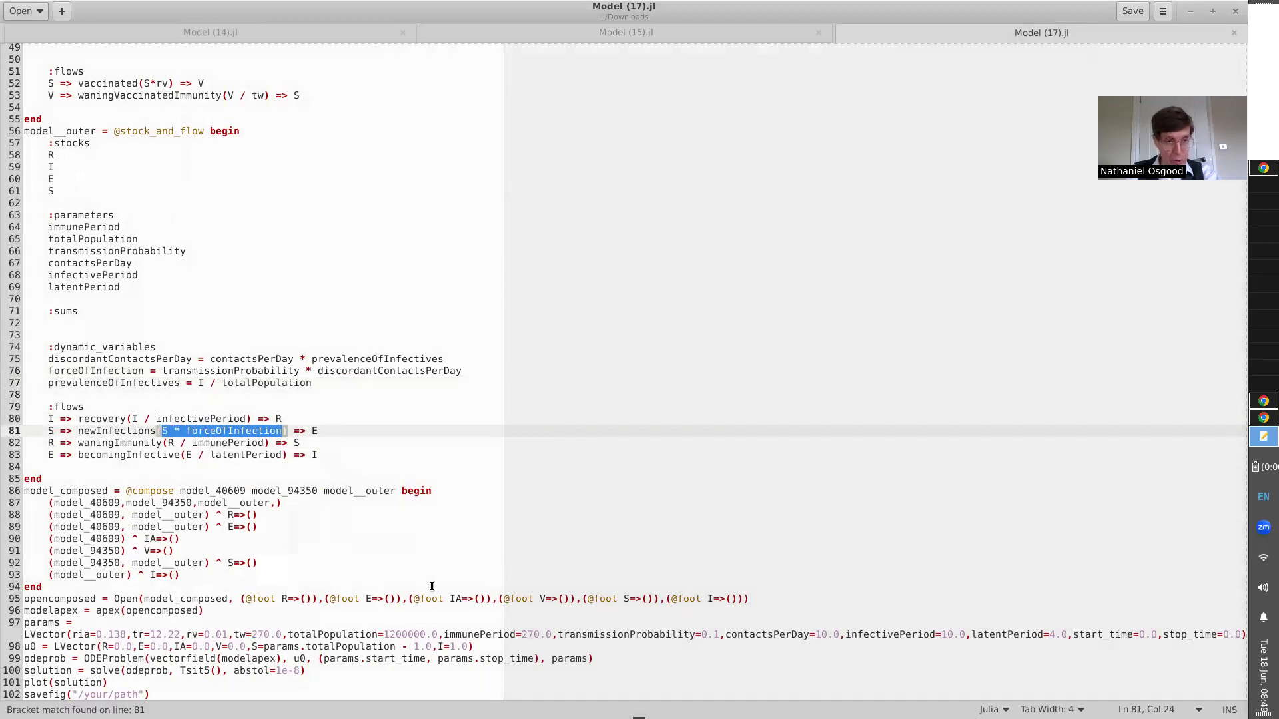
key("alt+Tab")
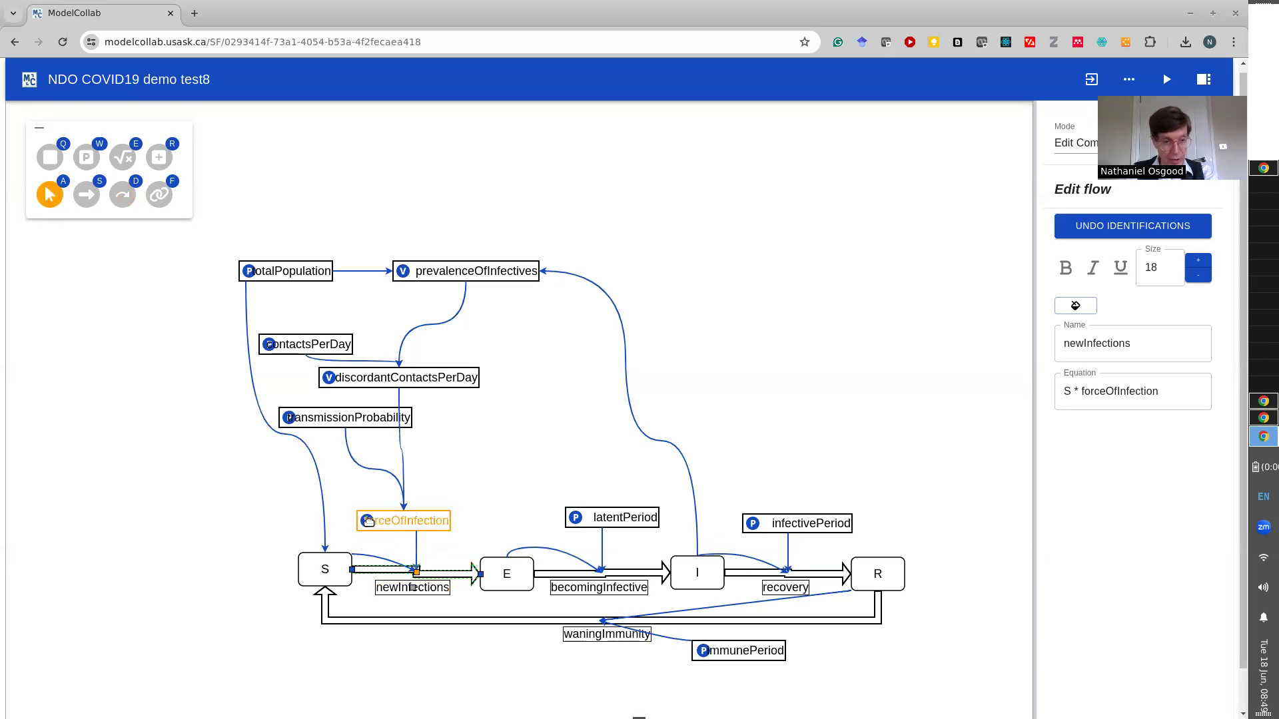
- Review forceOfInfection, the S, E, I and R stocks, the becomingInfective, recovery and waningImmunity flows, and immunePeriod
left_click(410, 523)
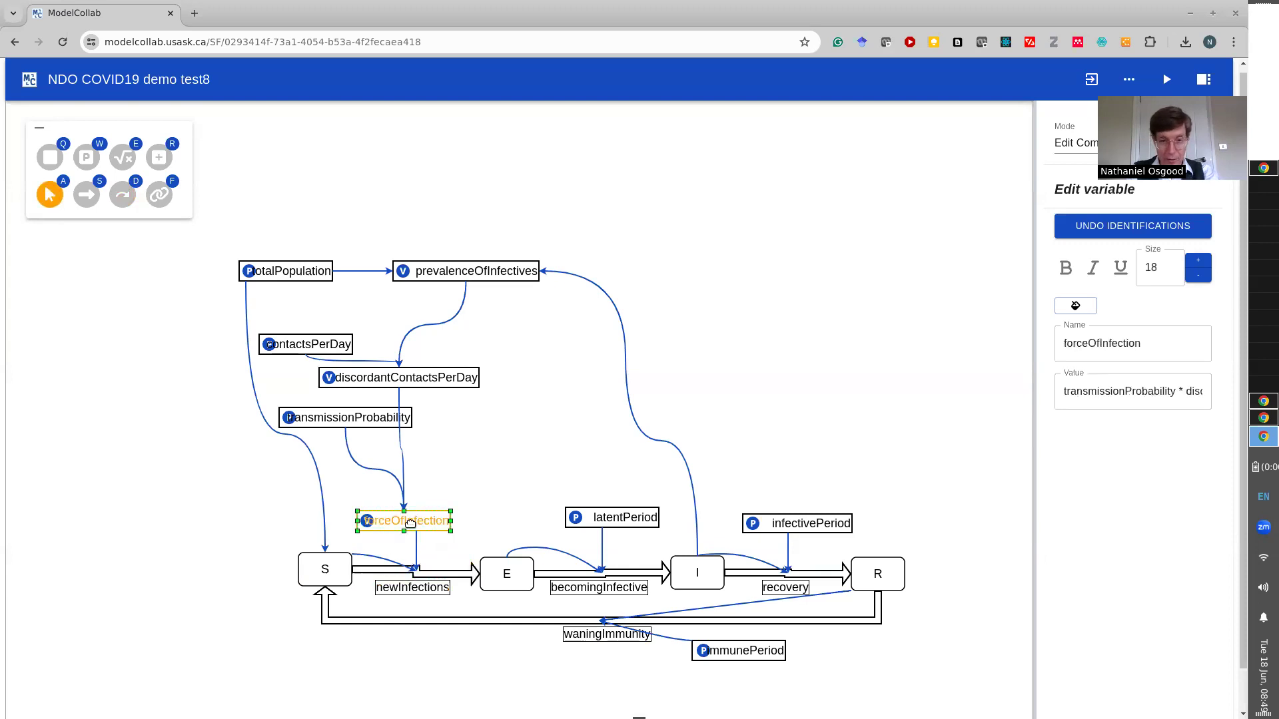
left_click(335, 567)
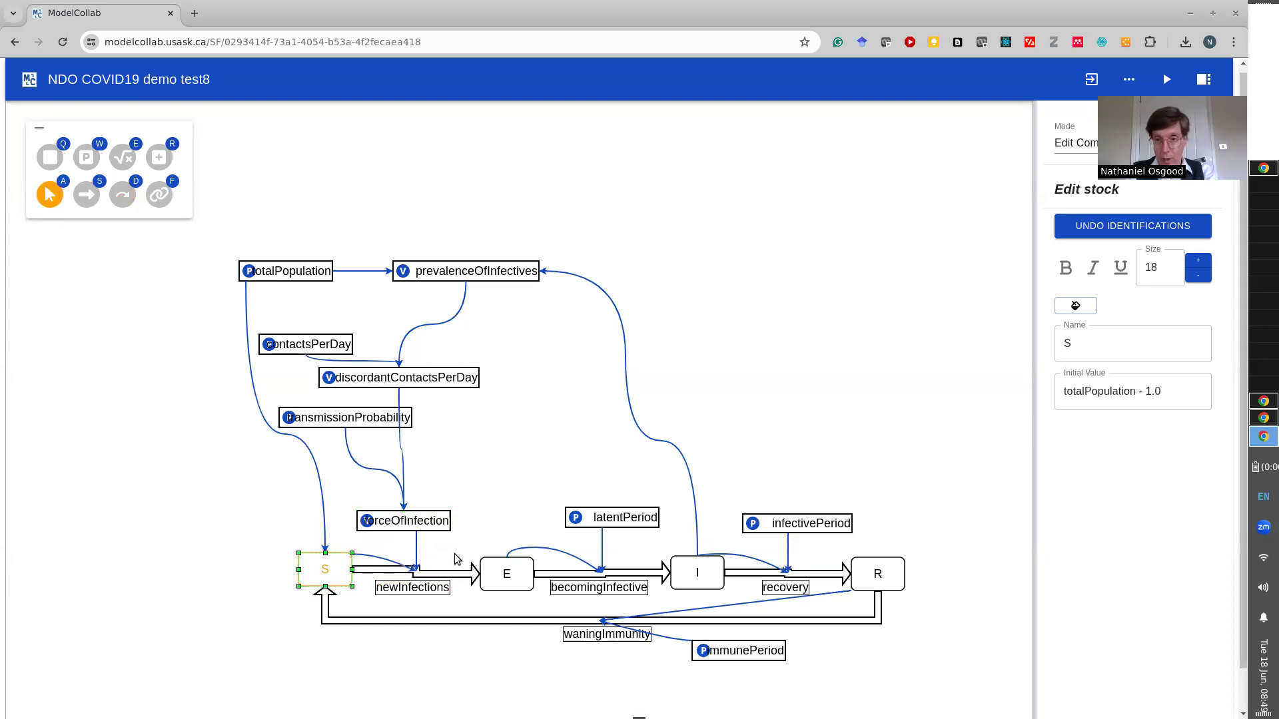
left_click(522, 567)
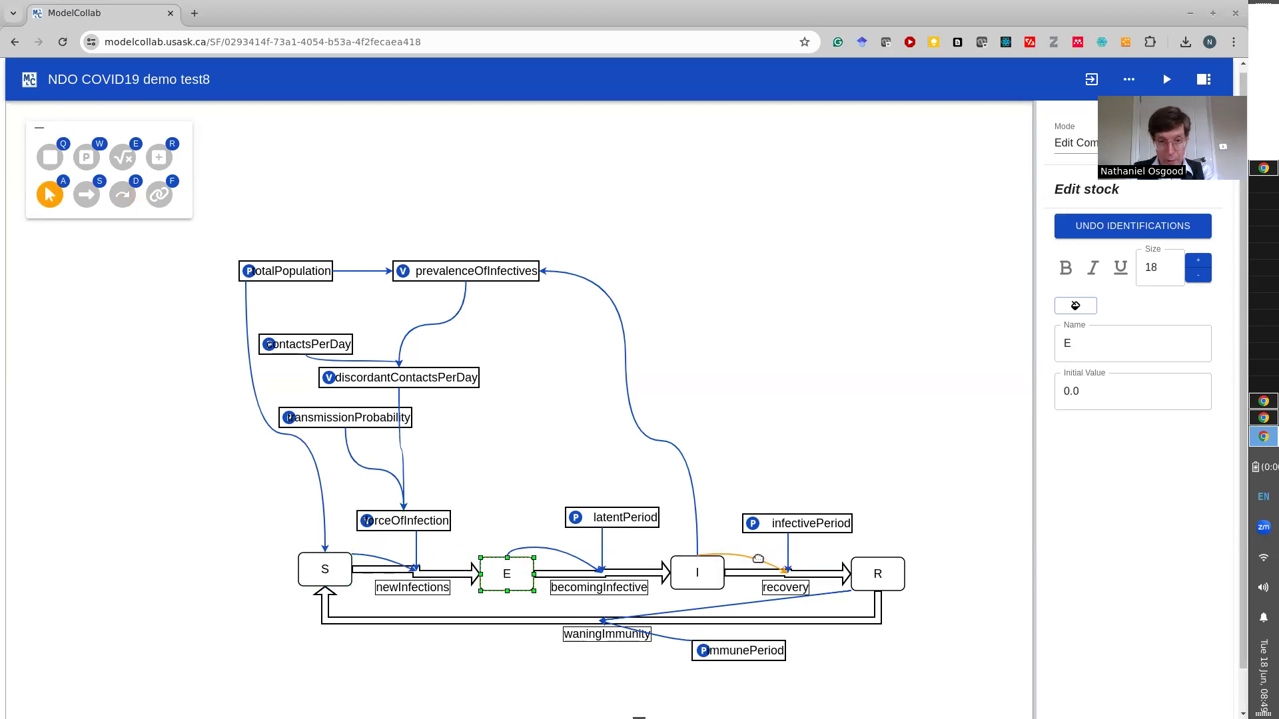
left_click(719, 575)
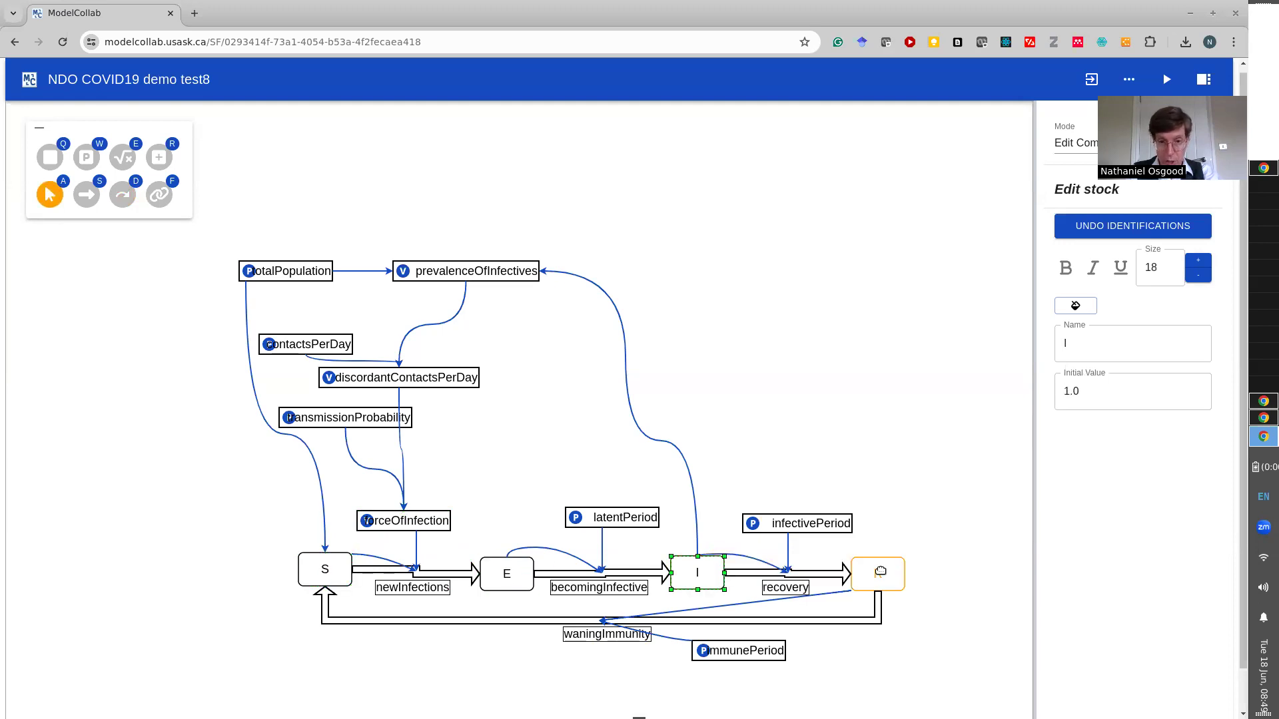
left_click(879, 570)
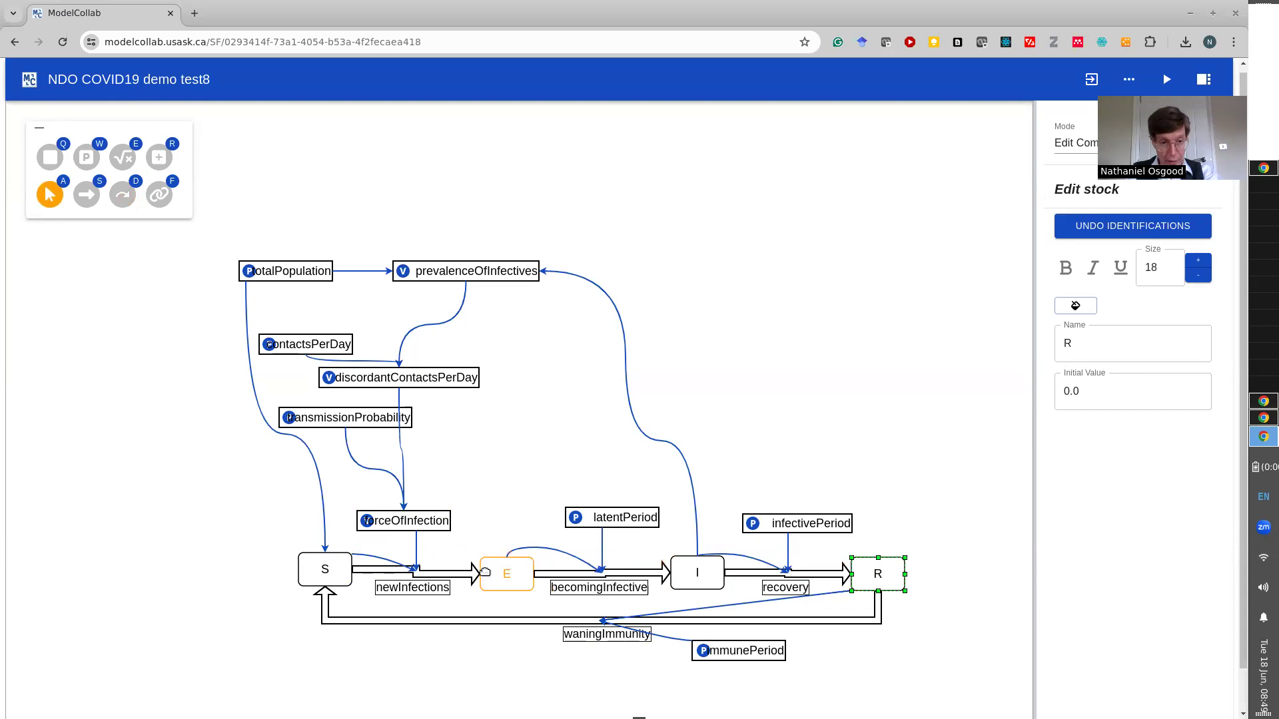
left_click(585, 588)
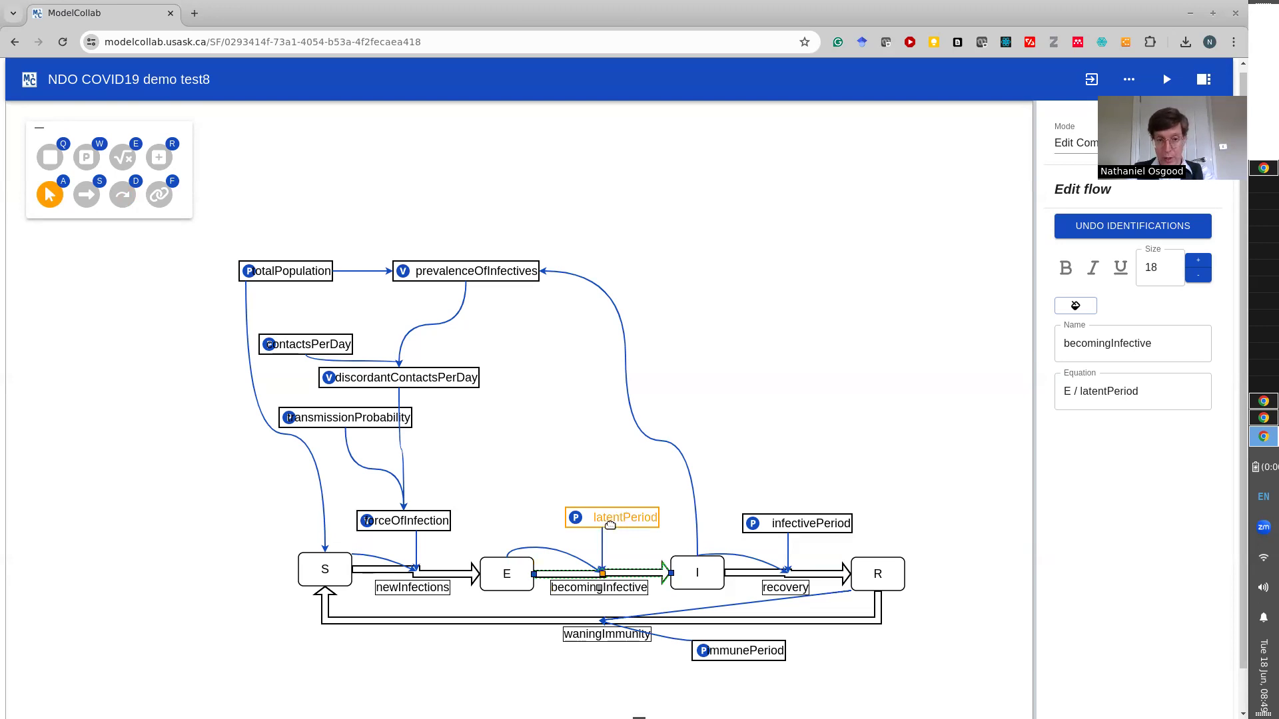
left_click(796, 579)
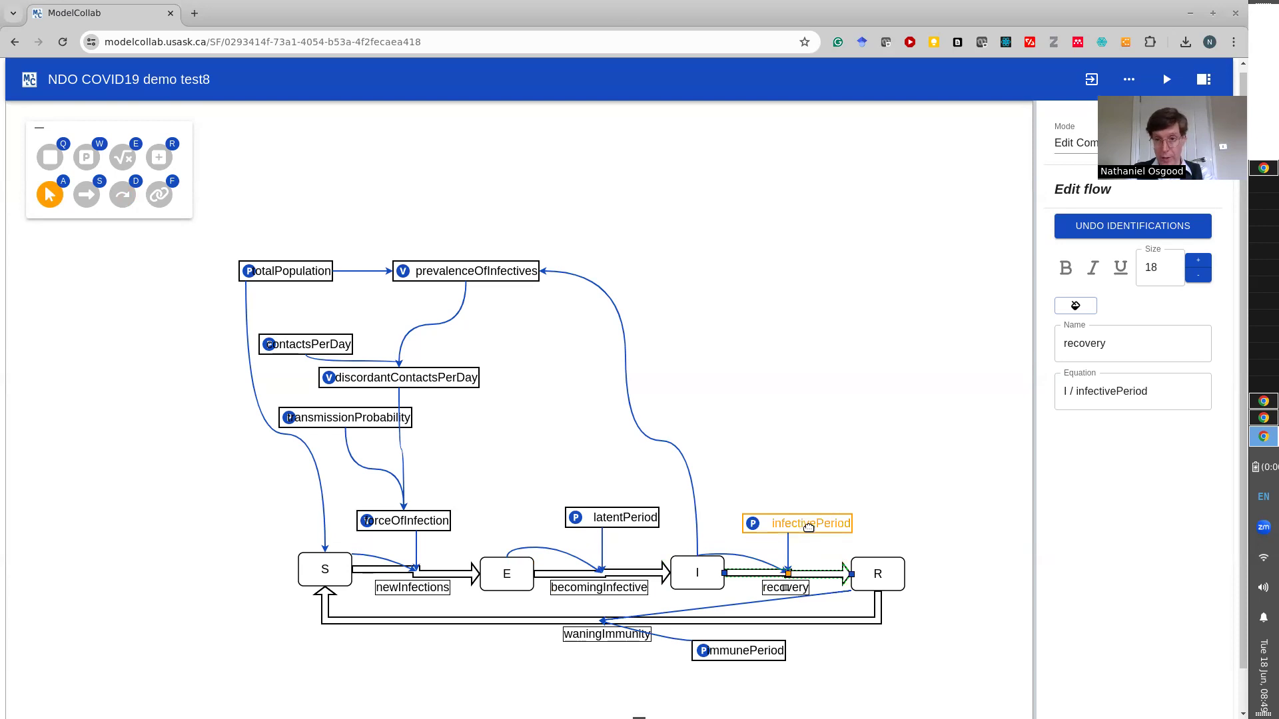
left_click(568, 624)
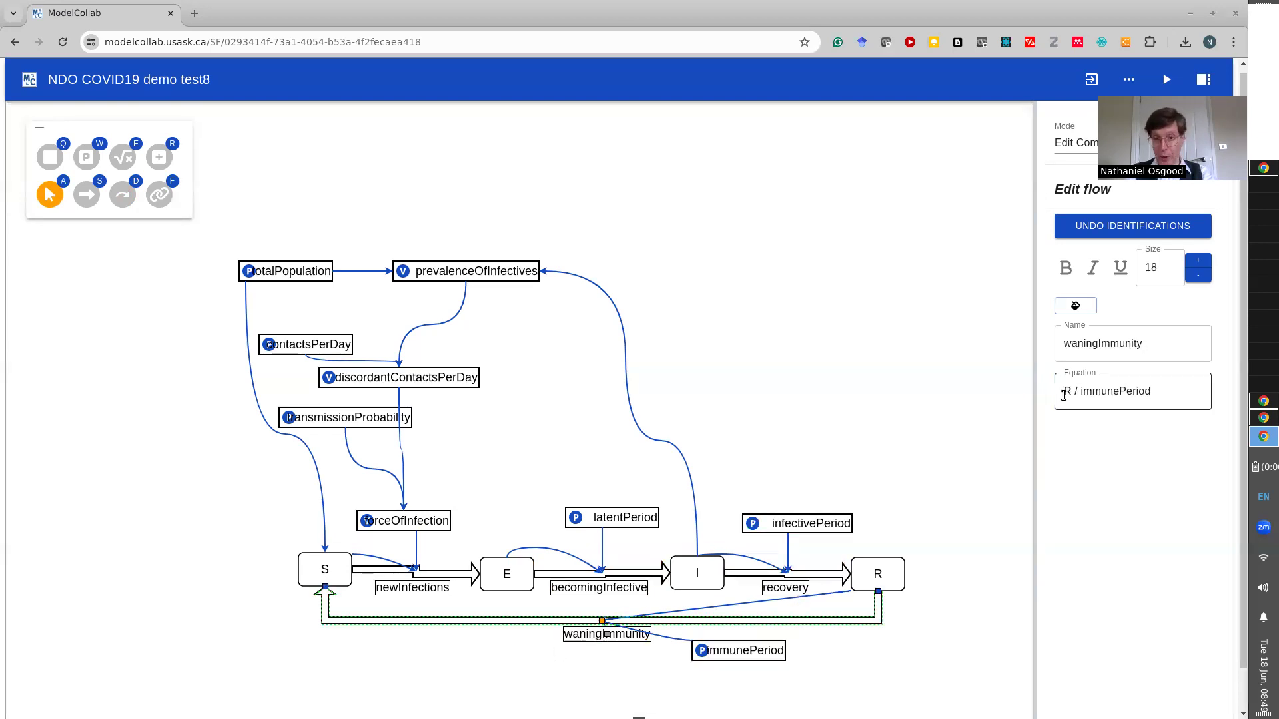
left_click(715, 643)
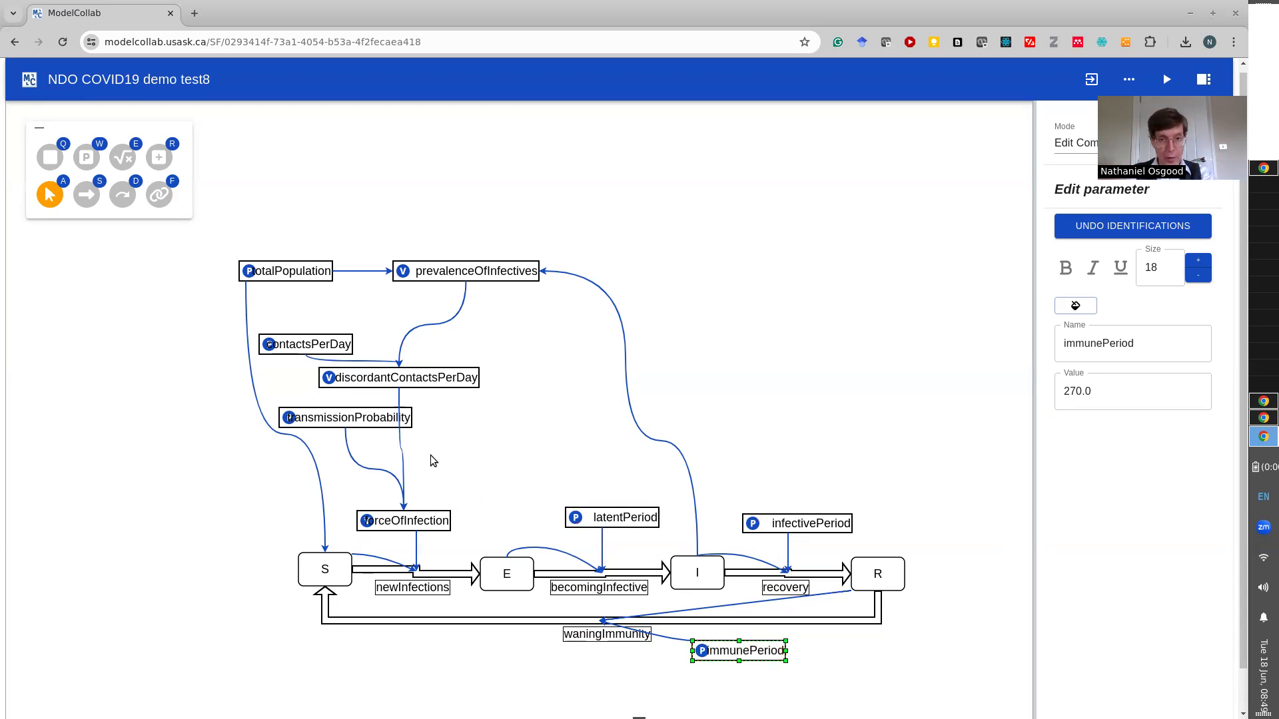
left_click(533, 418)
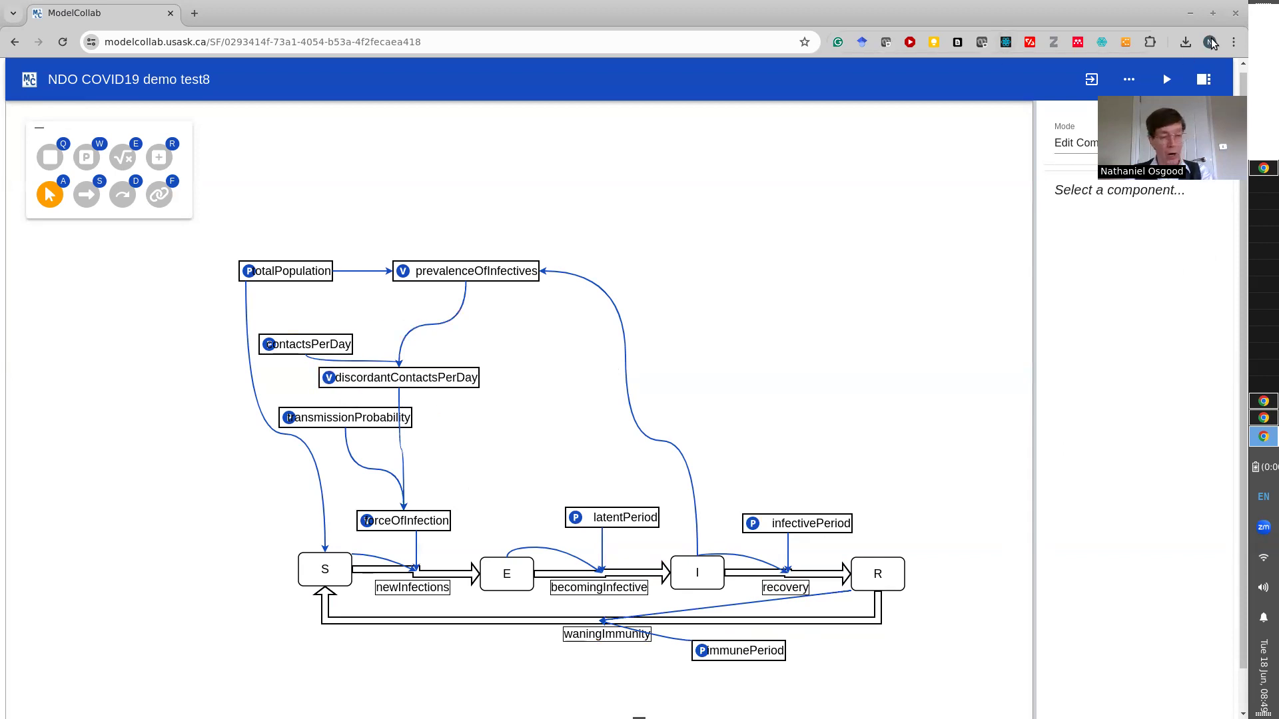
- Export the finished model as a Julia code file
left_click(1130, 79)
left_click(1139, 115)
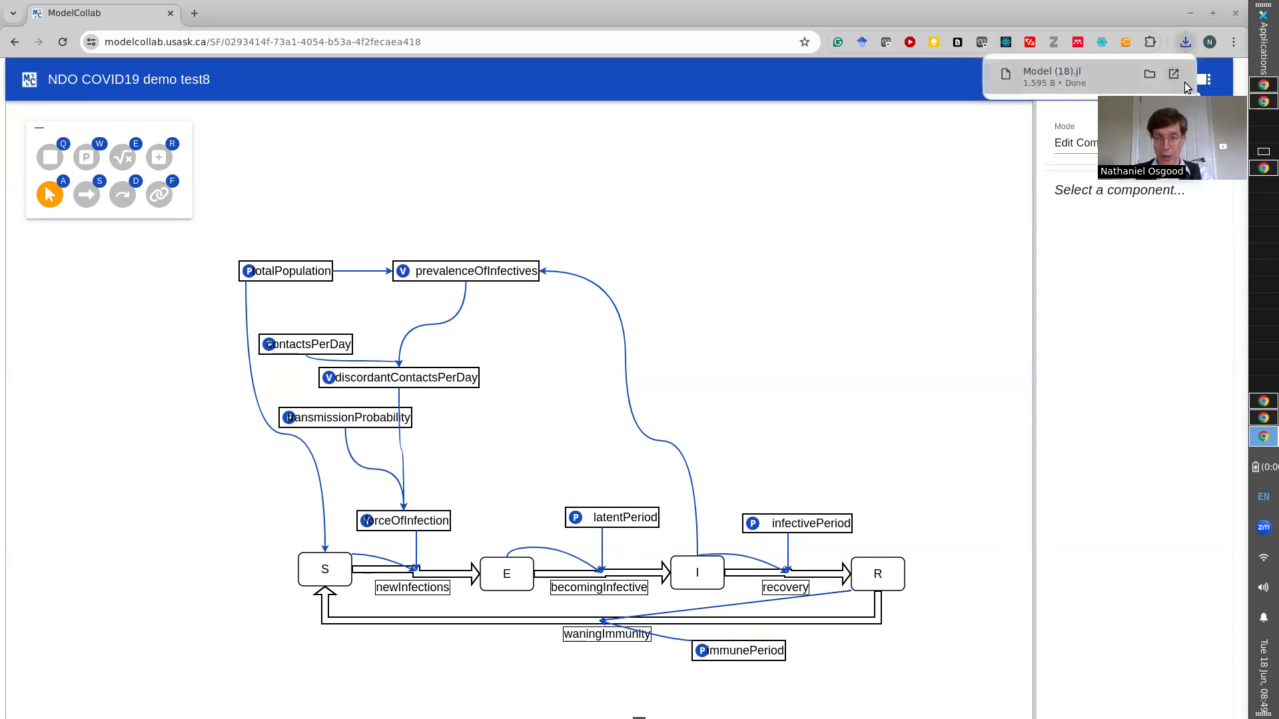
left_click(1017, 199)
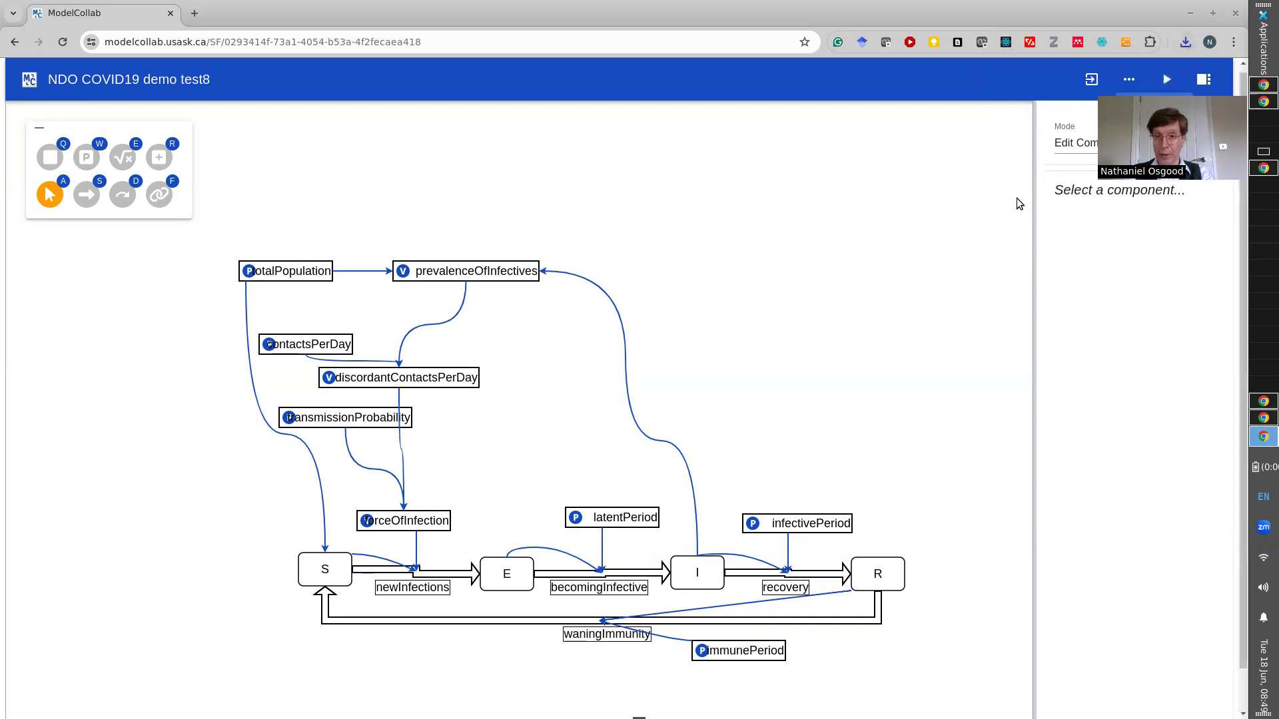
left_click(1174, 81)
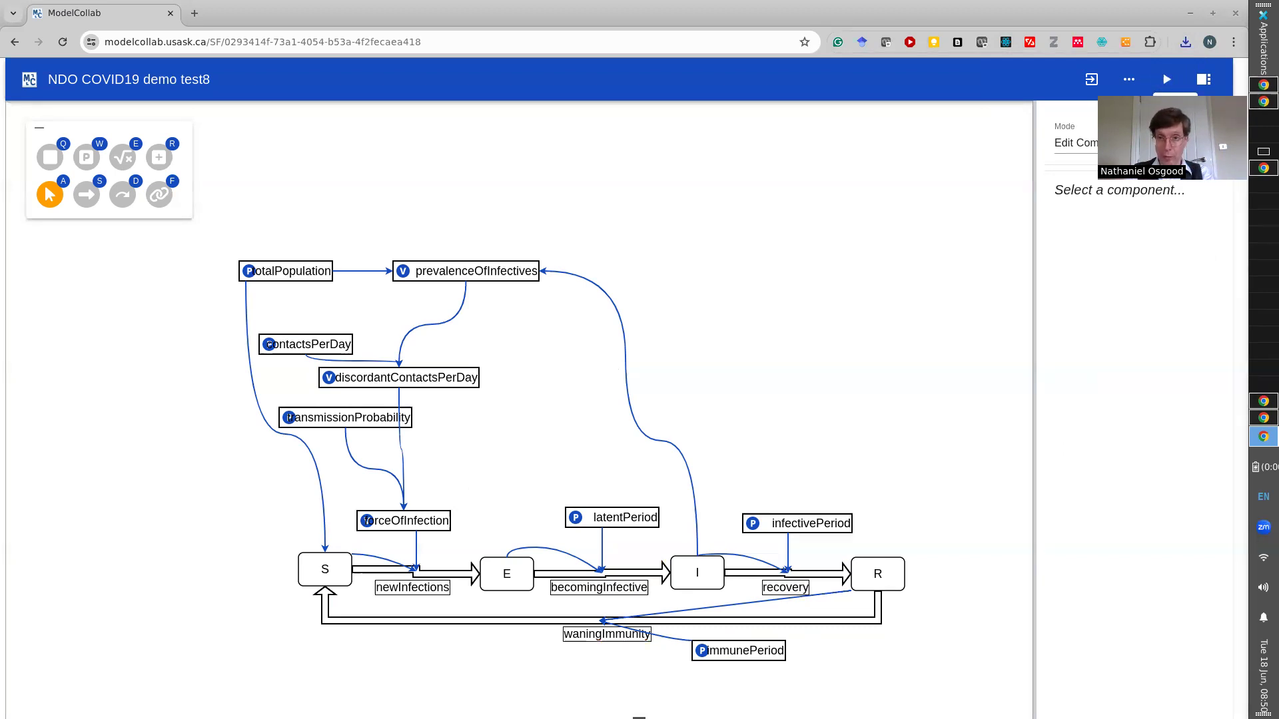
left_click(733, 128)
- Switch to scenario editing and add a scenario named Baseline
left_click(1075, 142)
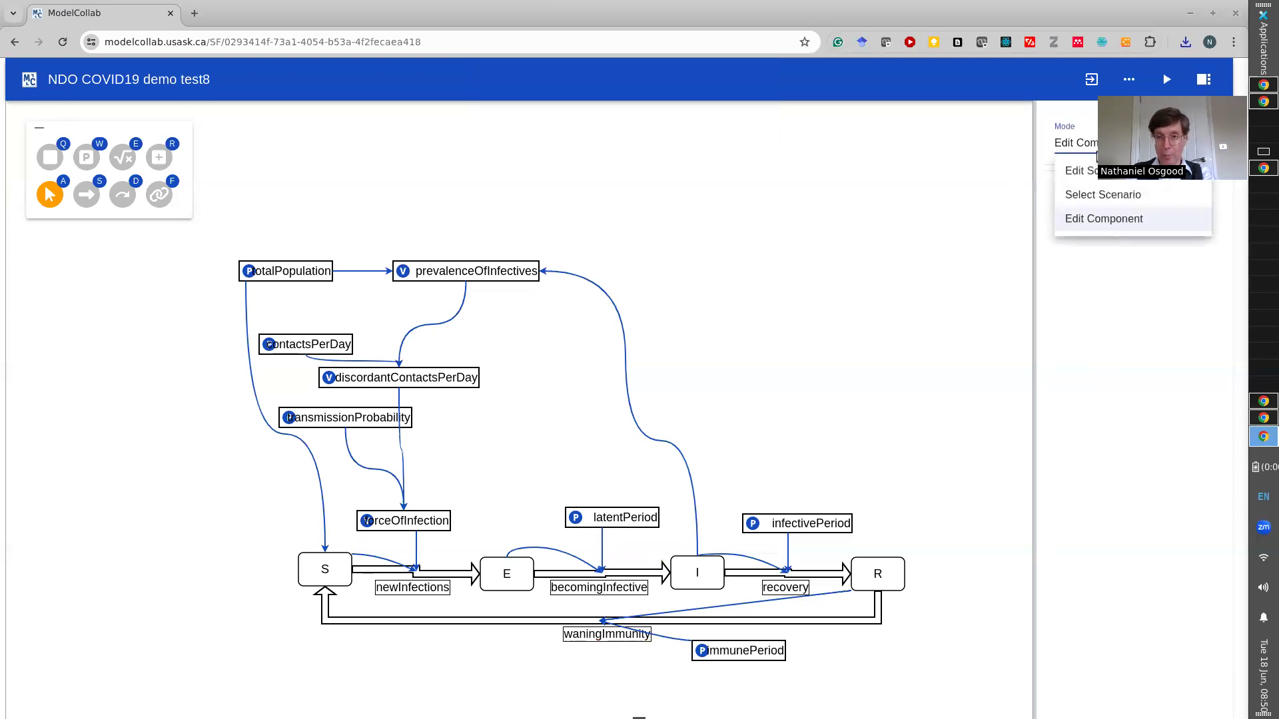
left_click(1084, 171)
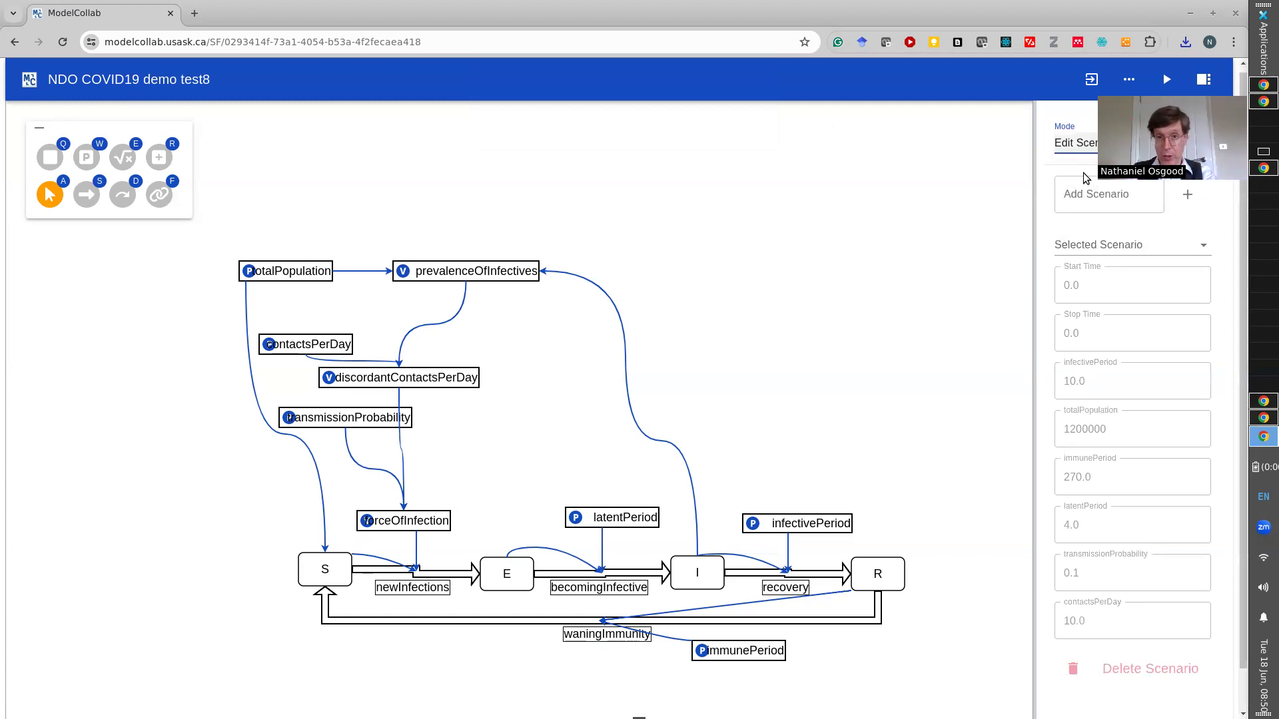
left_click(1140, 191)
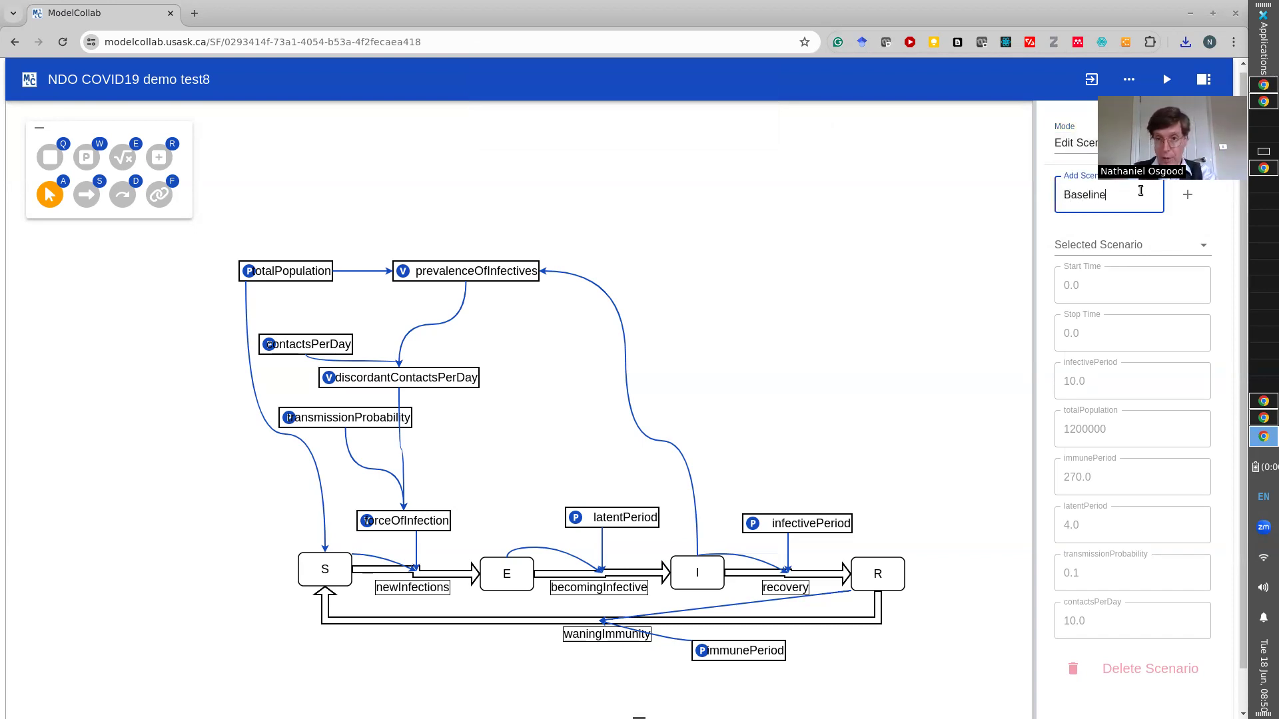
left_click(1188, 197)
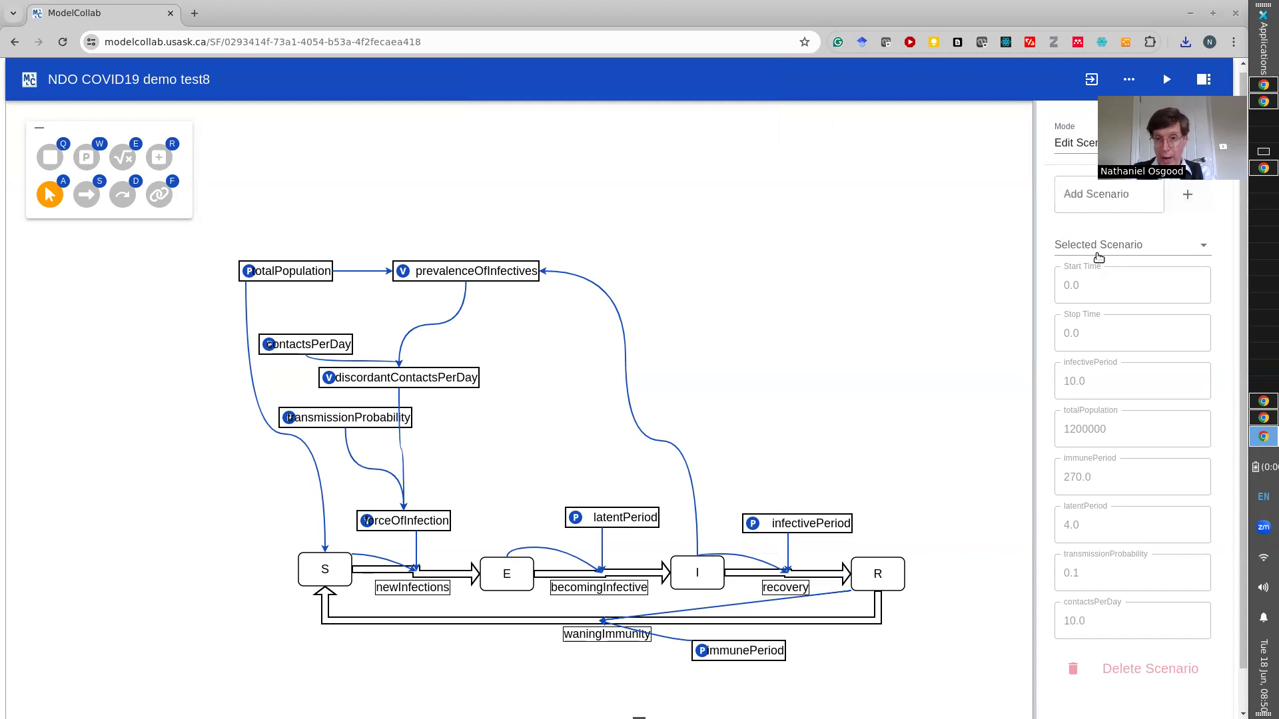
- Select the Baseline scenario for editing and set its stop time to 500.0
left_click(1098, 248)
left_click(1093, 274)
left_click(1108, 338)
key("BackSpace")
key("BackSpace")
key("BackSpace")
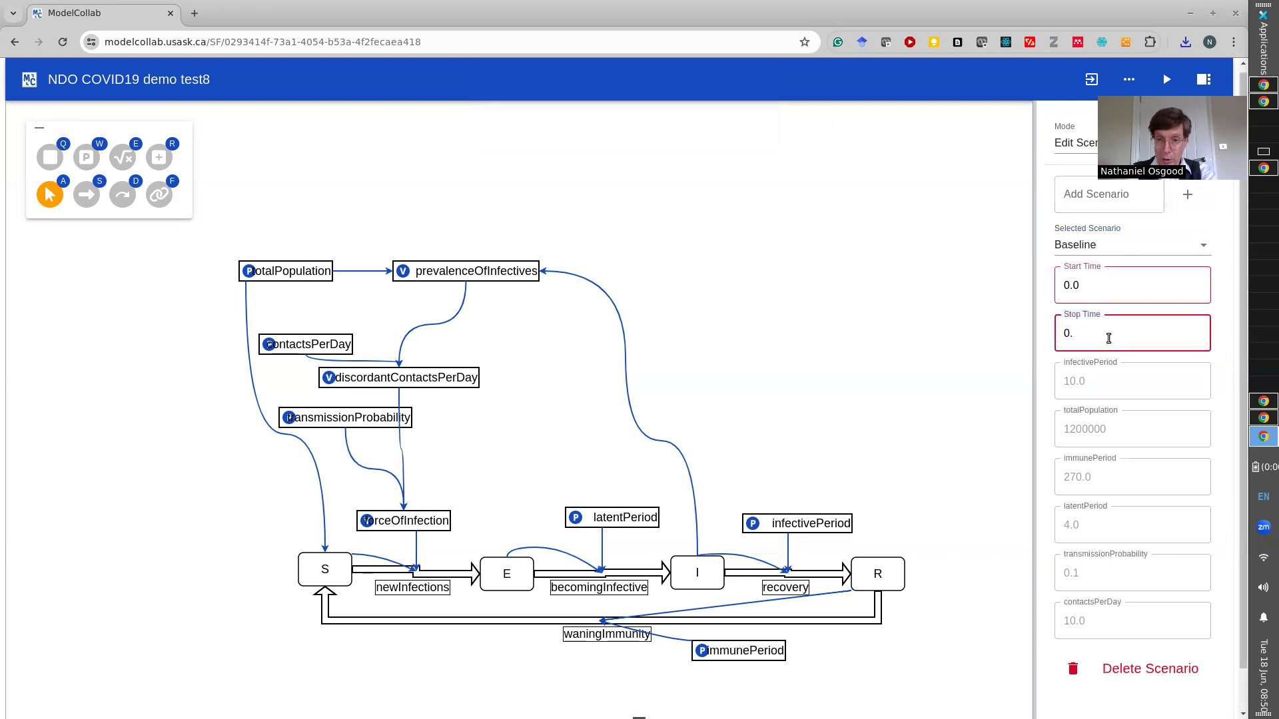
type("500.0")
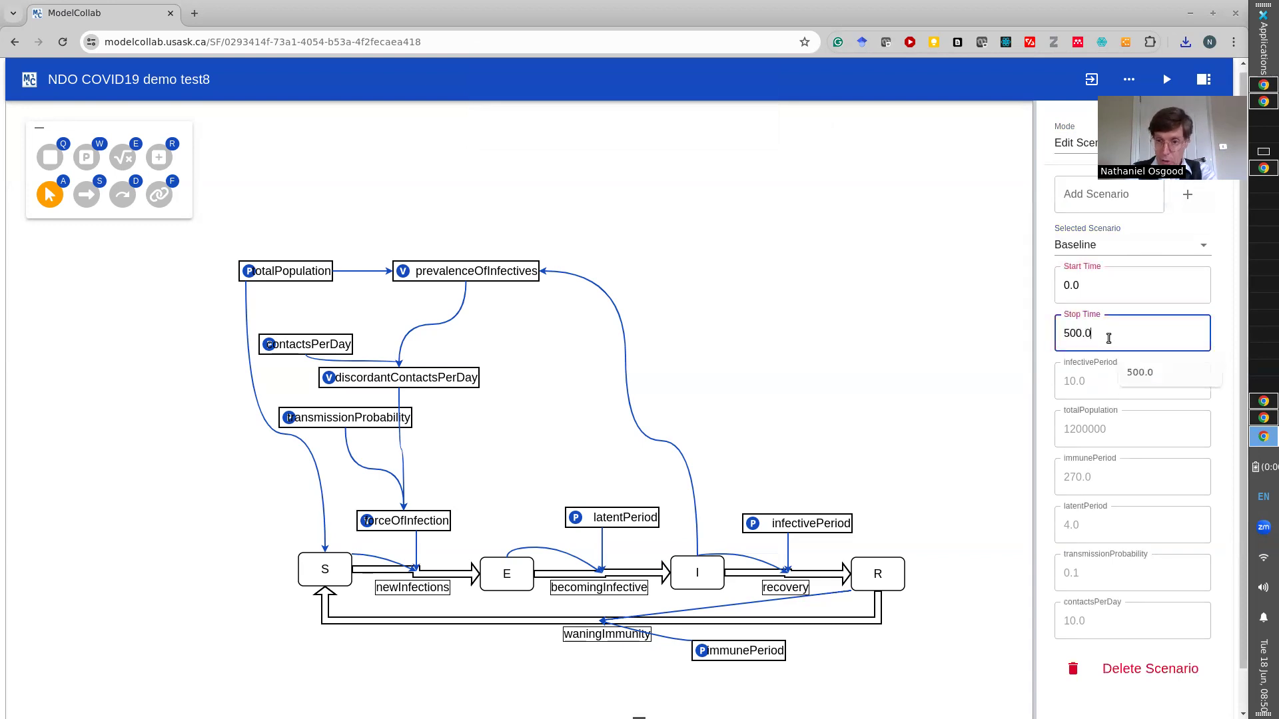
key("Return")
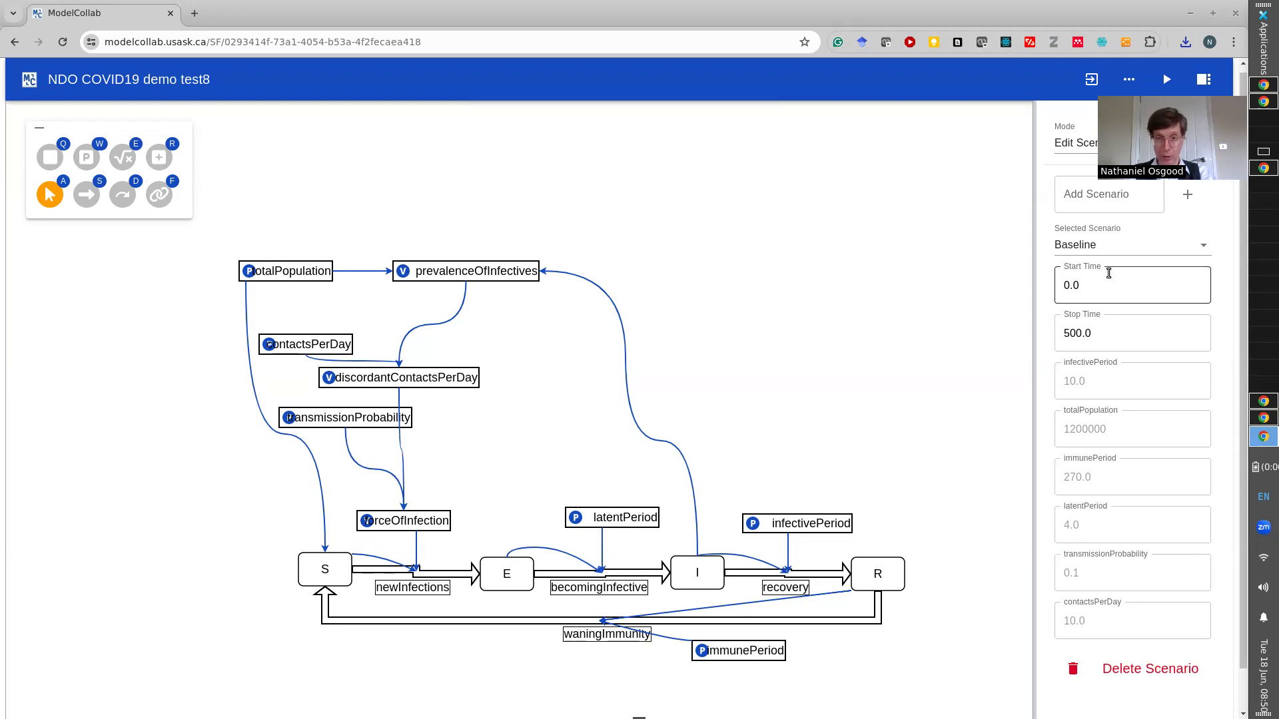
left_click(1112, 325)
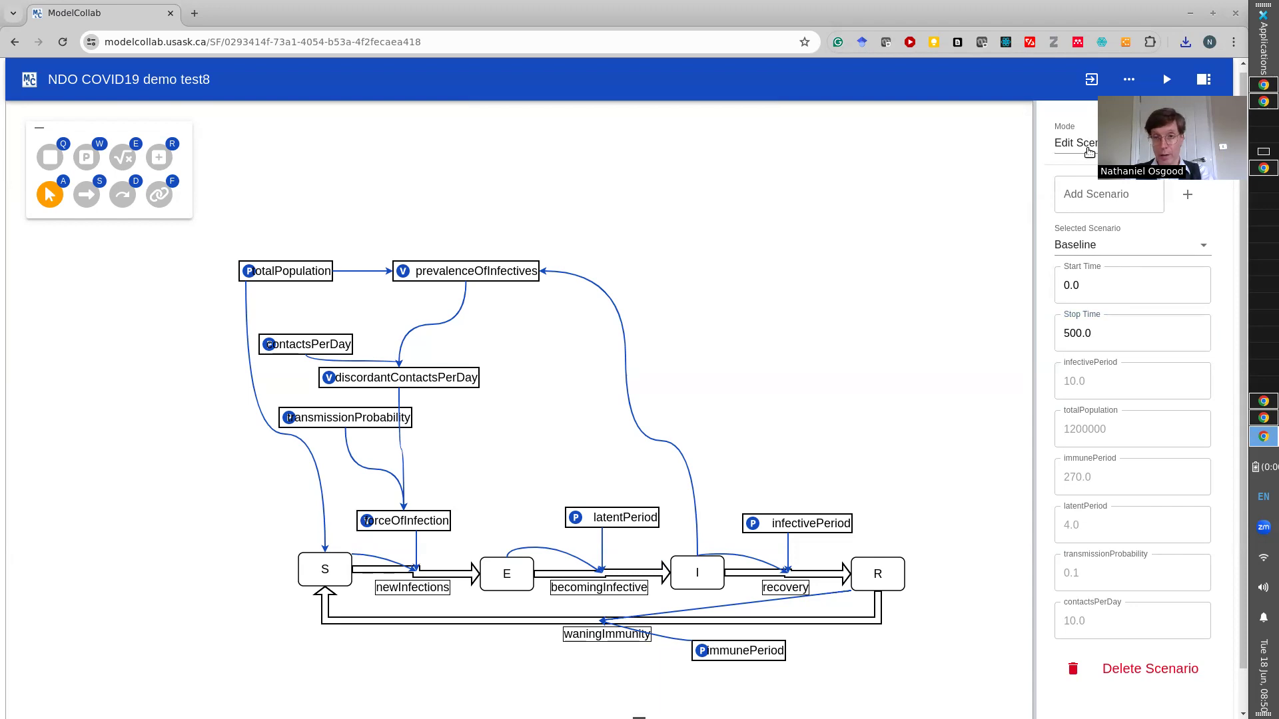
- Switch to scenario selection mode and run the simulation with the Baseline scenario
left_click(1091, 147)
left_click(1093, 194)
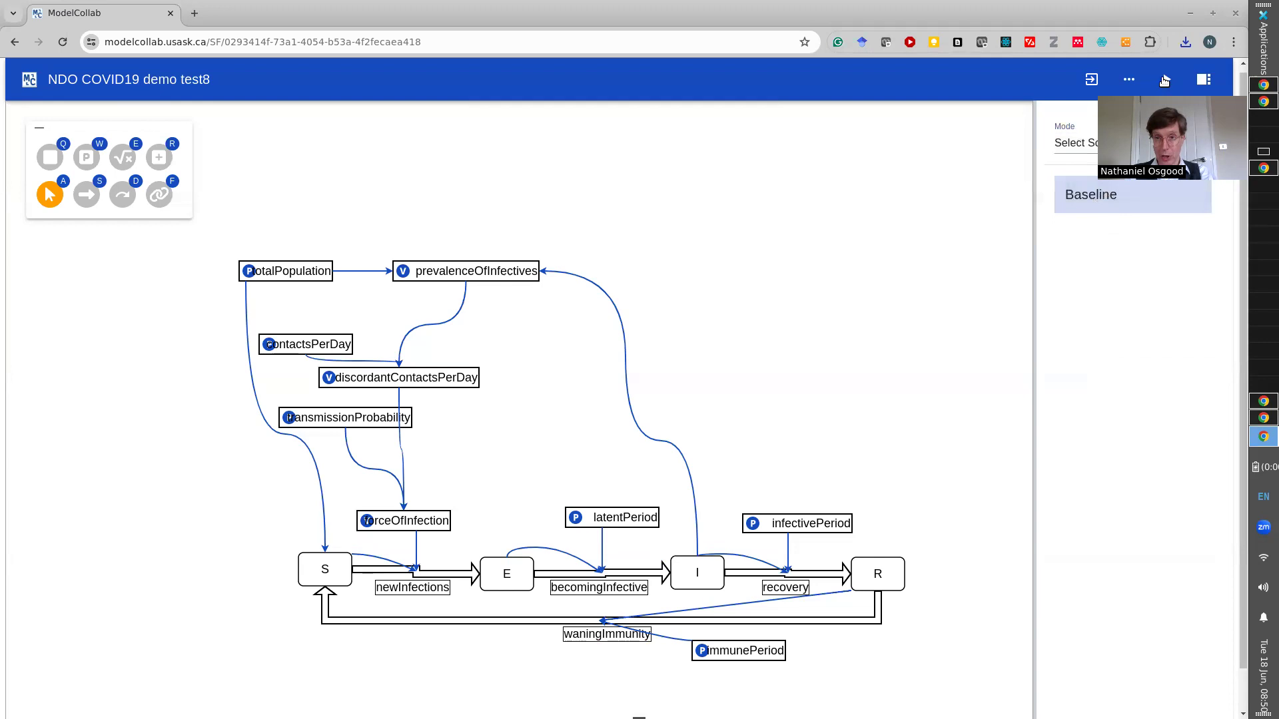
left_click(1166, 79)
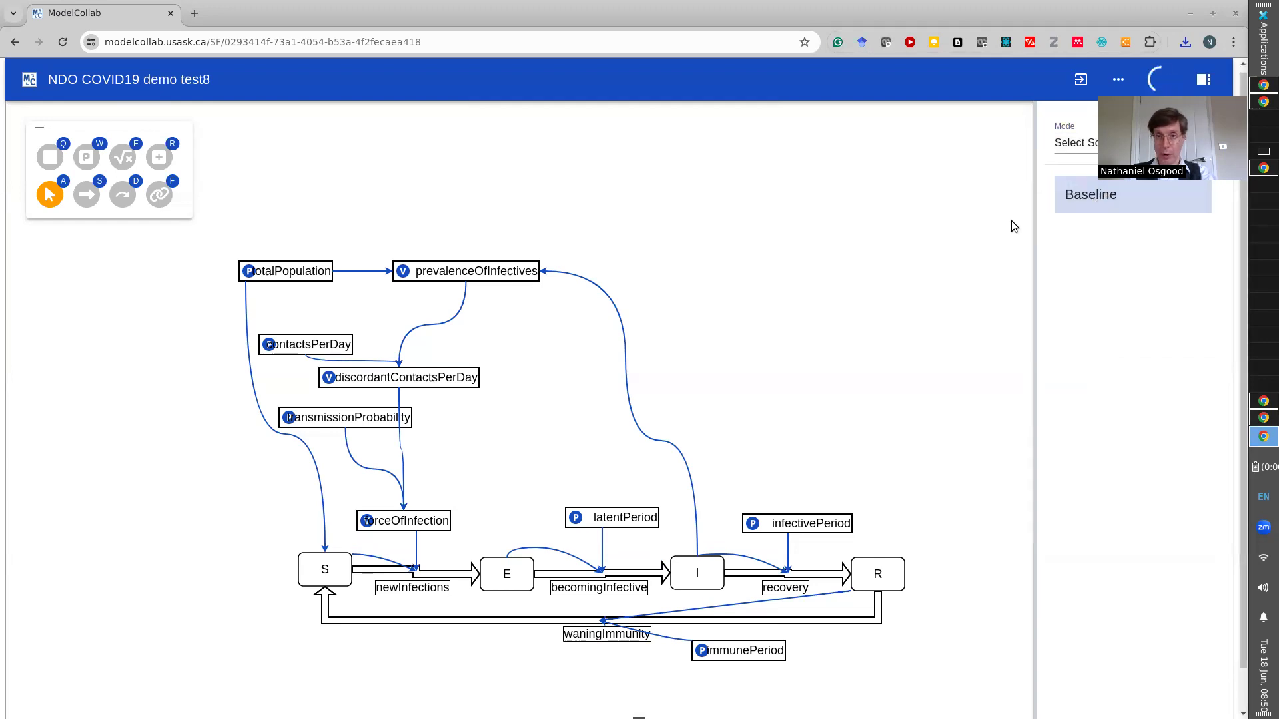
- Review the stock and flow definitions in Model (17).jl in the text editor, then return to ModelCollab
key("alt+Tab")
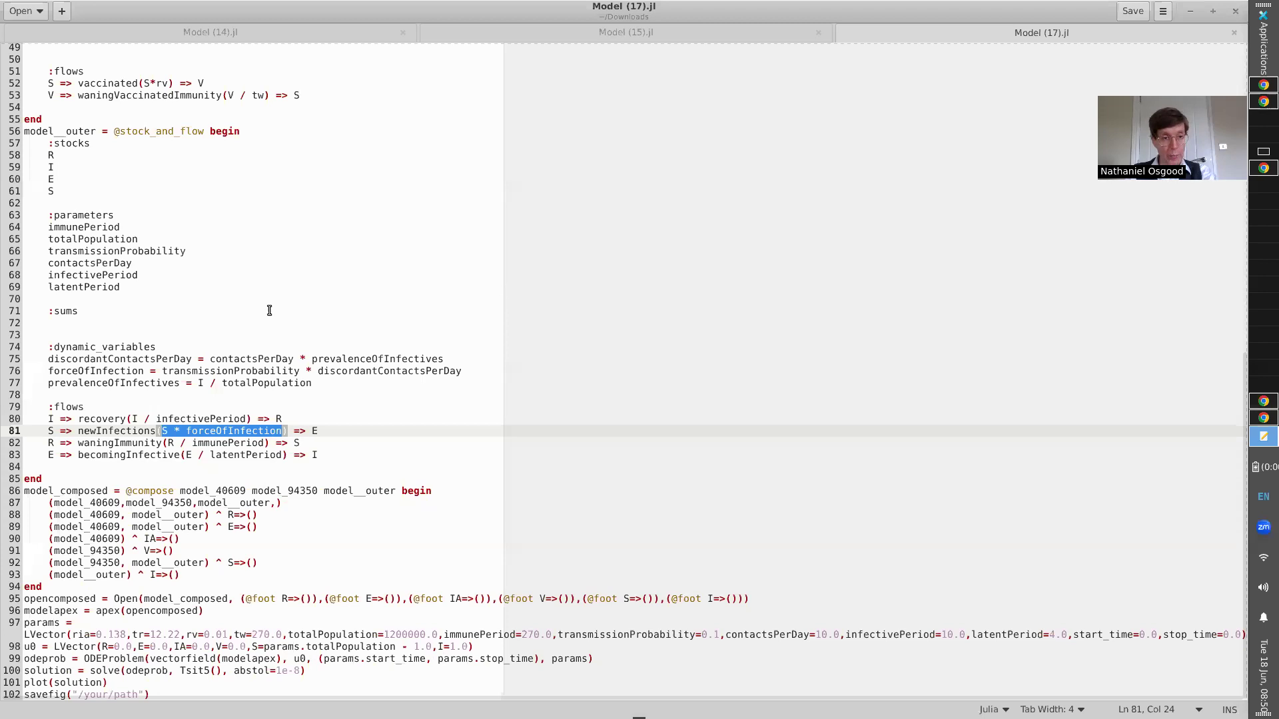
left_click(204, 360)
key("Up")
key("Up")
key("Up")
key("Up")
key("Up")
key("Up")
key("Up")
key("Up")
key("Up")
key("Up")
key("Up")
key("Up")
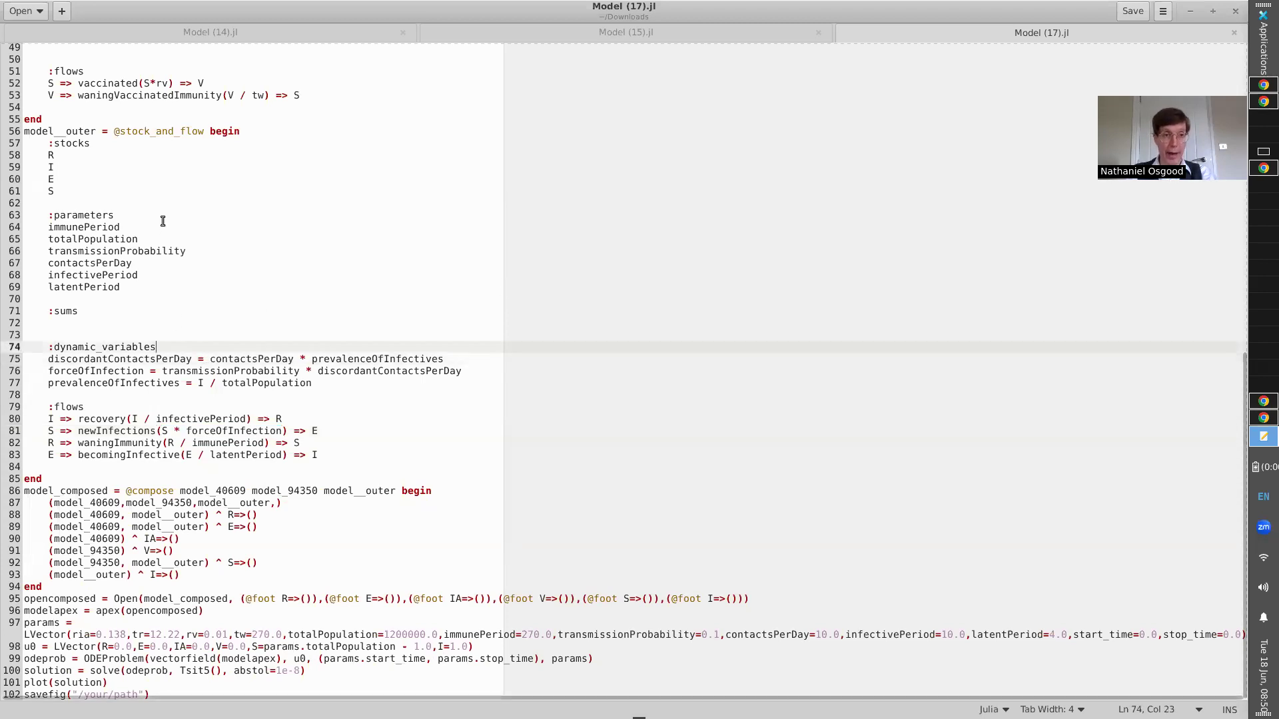
key("Up")
key("Up")
key("Up")
key("Up")
key("Up")
key("Up")
key("Up")
key("Up")
key("Up")
key("Up")
key("Up")
key("Up")
key("Up")
key("Up")
key("Up")
key("Up")
key("Up")
key("Up")
key("Up")
key("Up")
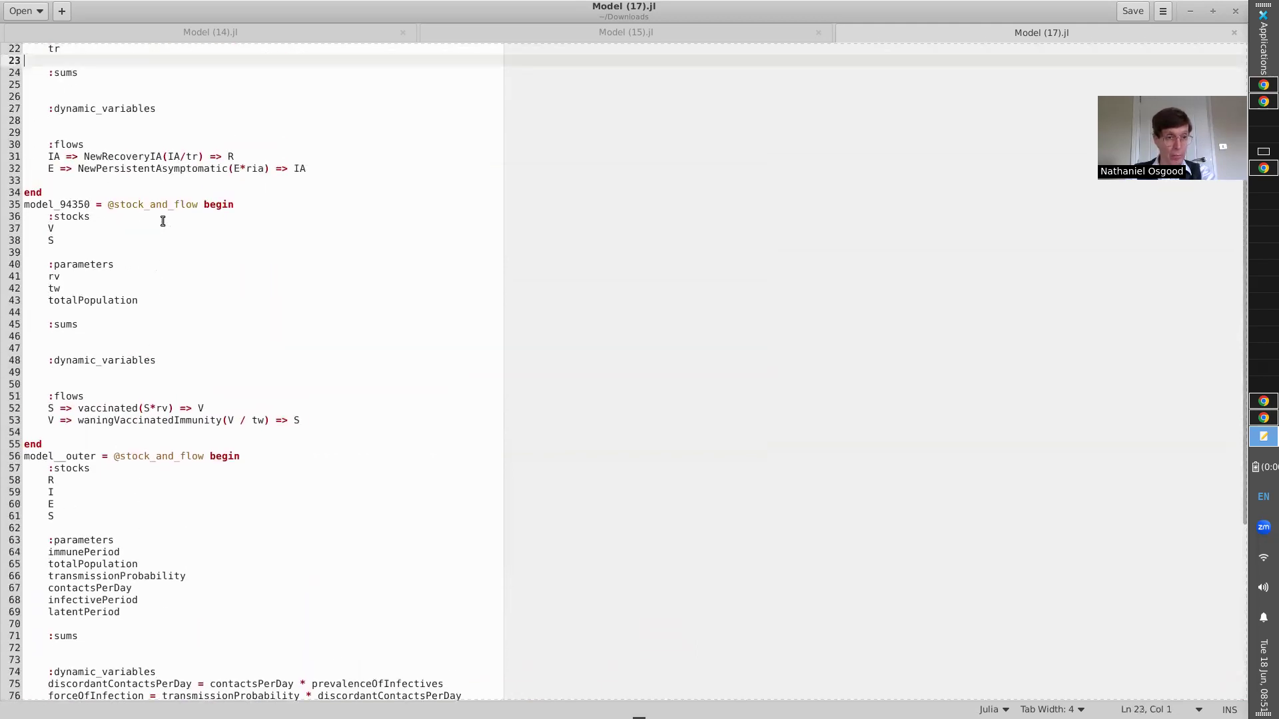
key("alt+Tab")
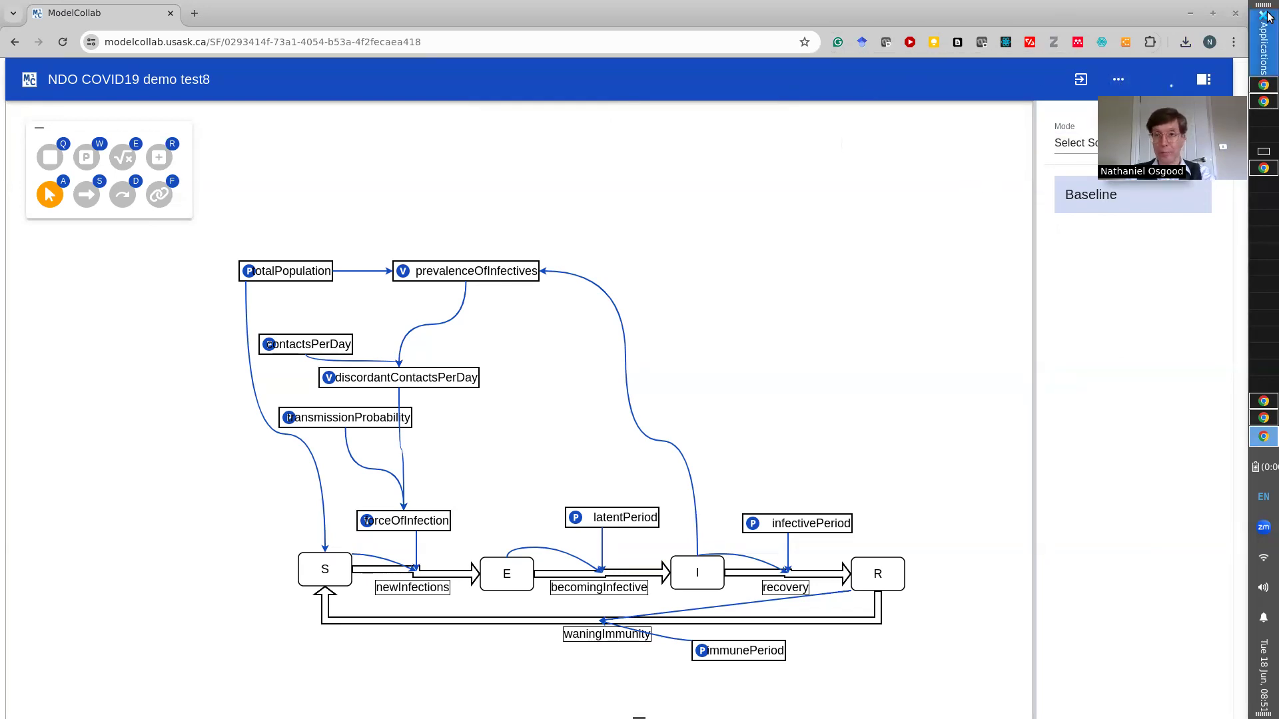
left_click(1185, 41)
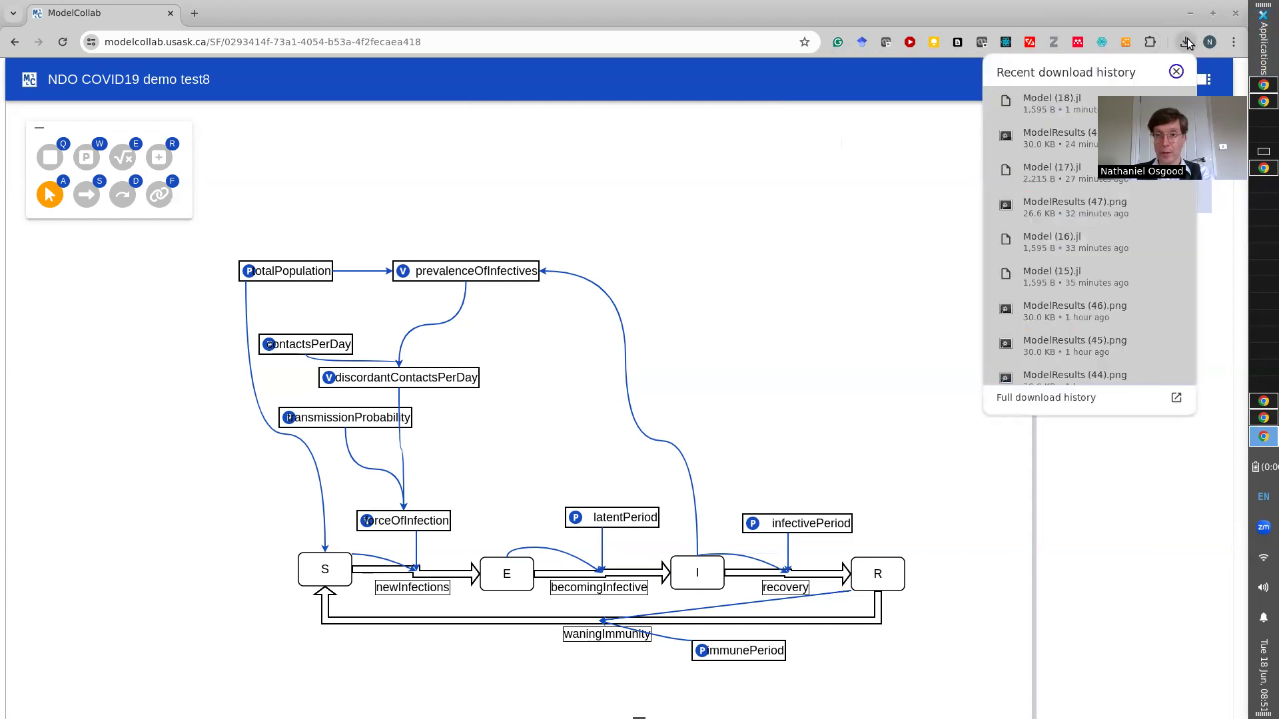
left_click(1092, 109)
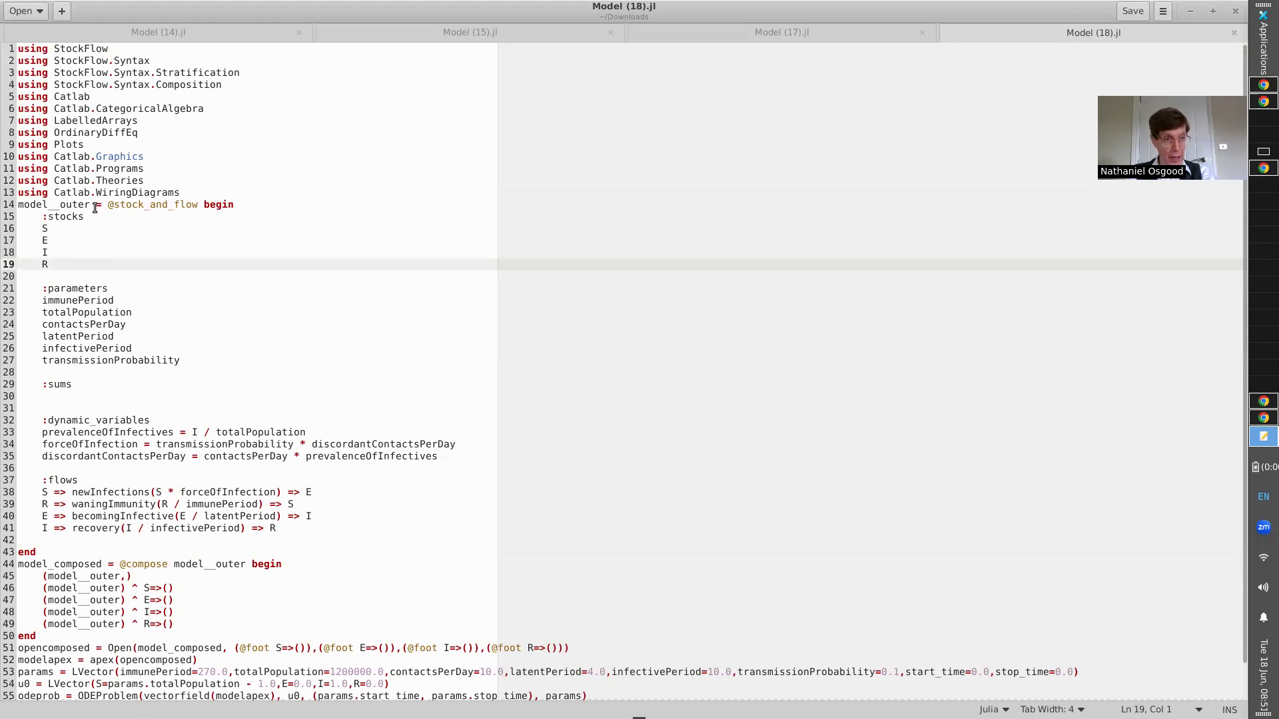
left_click_drag(107, 206, 198, 206)
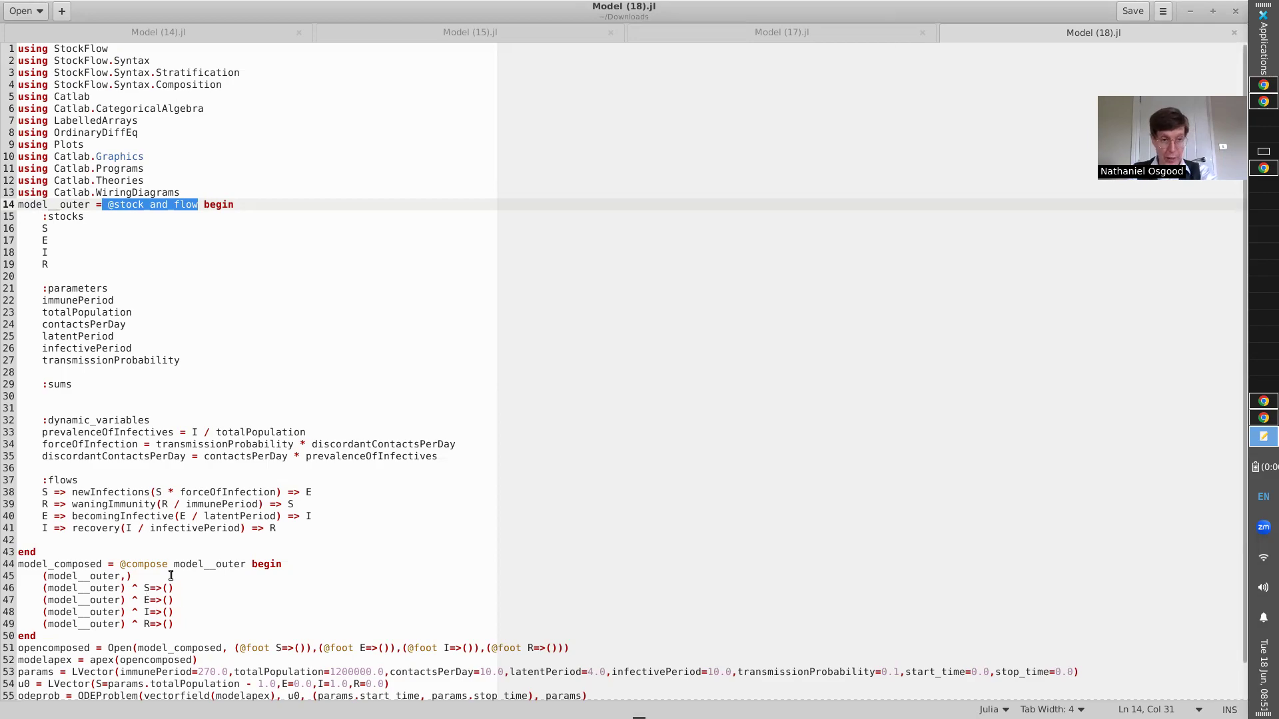
key("alt+Tab")
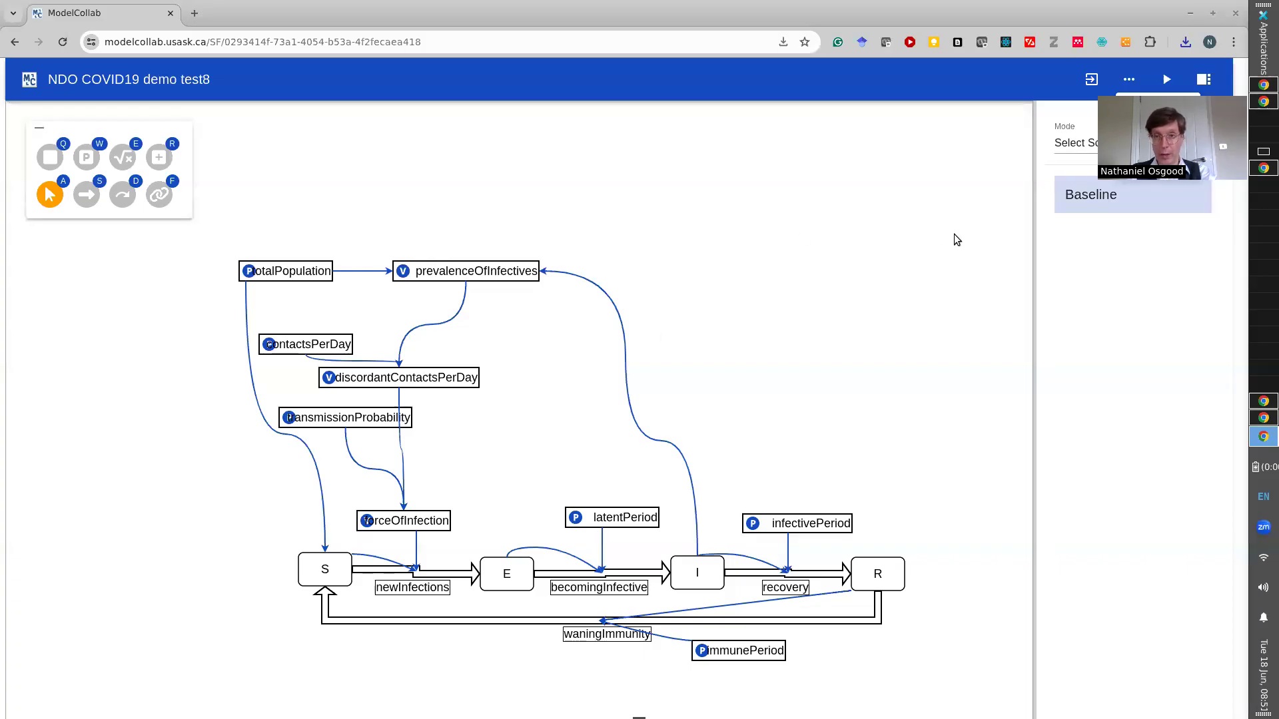
- Check the recent downloads, then run the Baseline simulation again
left_click(1184, 42)
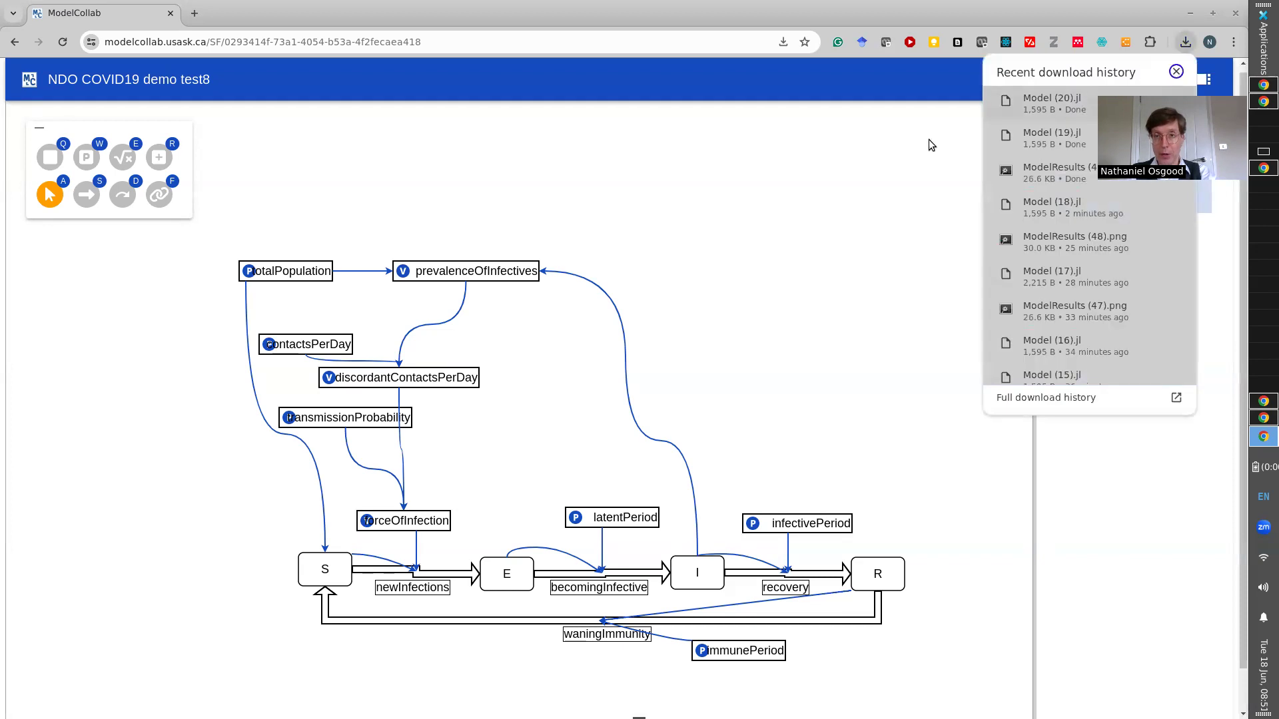
left_click(883, 303)
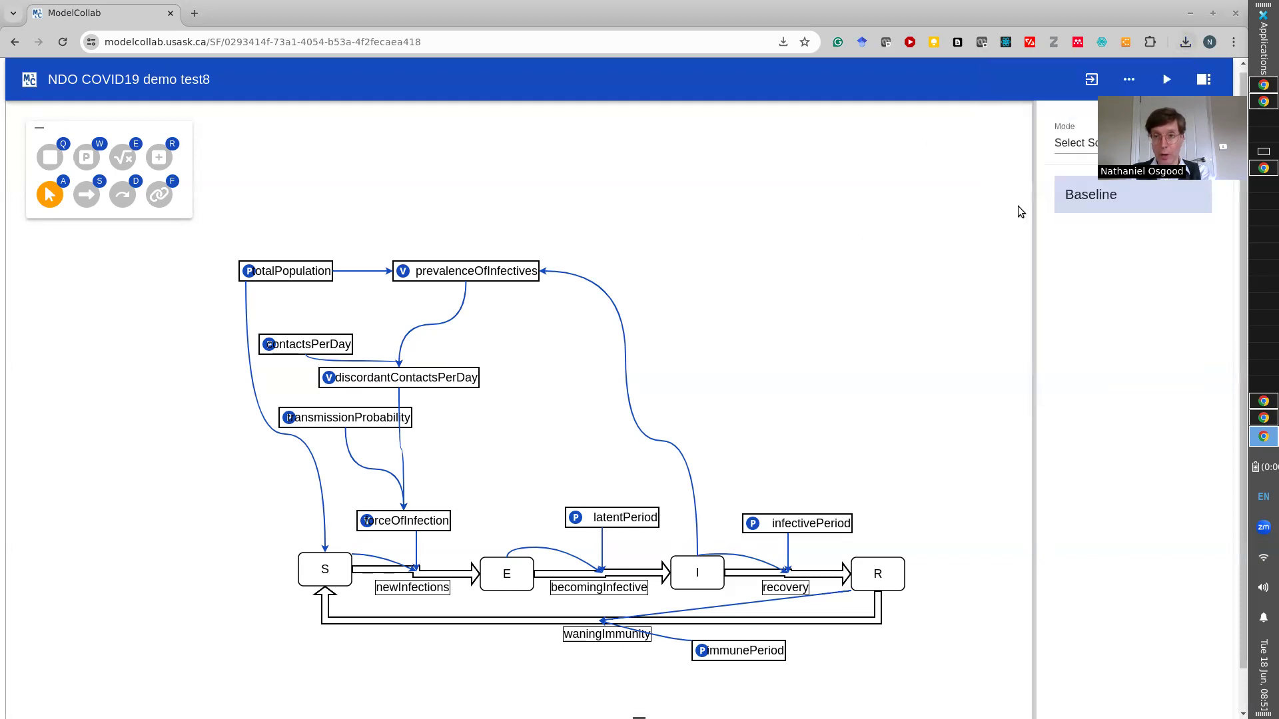
left_click(1167, 79)
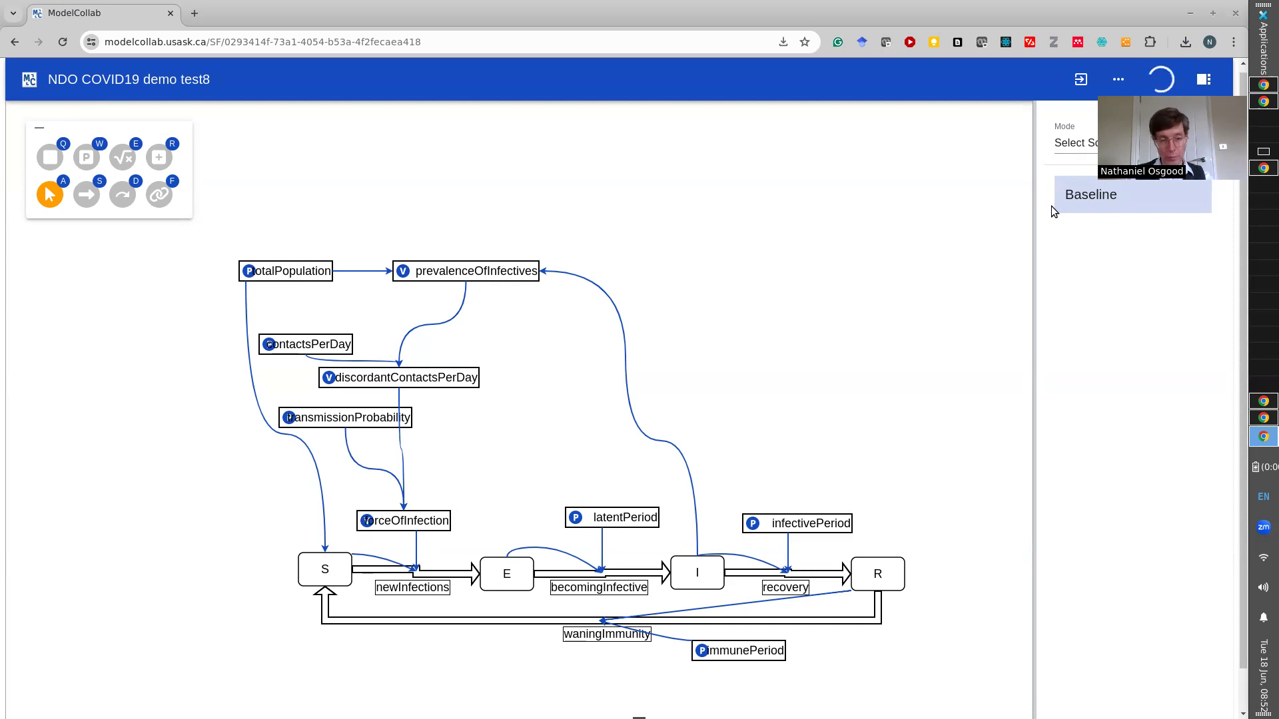
- Examine the parameter, solver and plotting code at the end of Model (18).jl, then return to ModelCollab
key("alt+Tab")
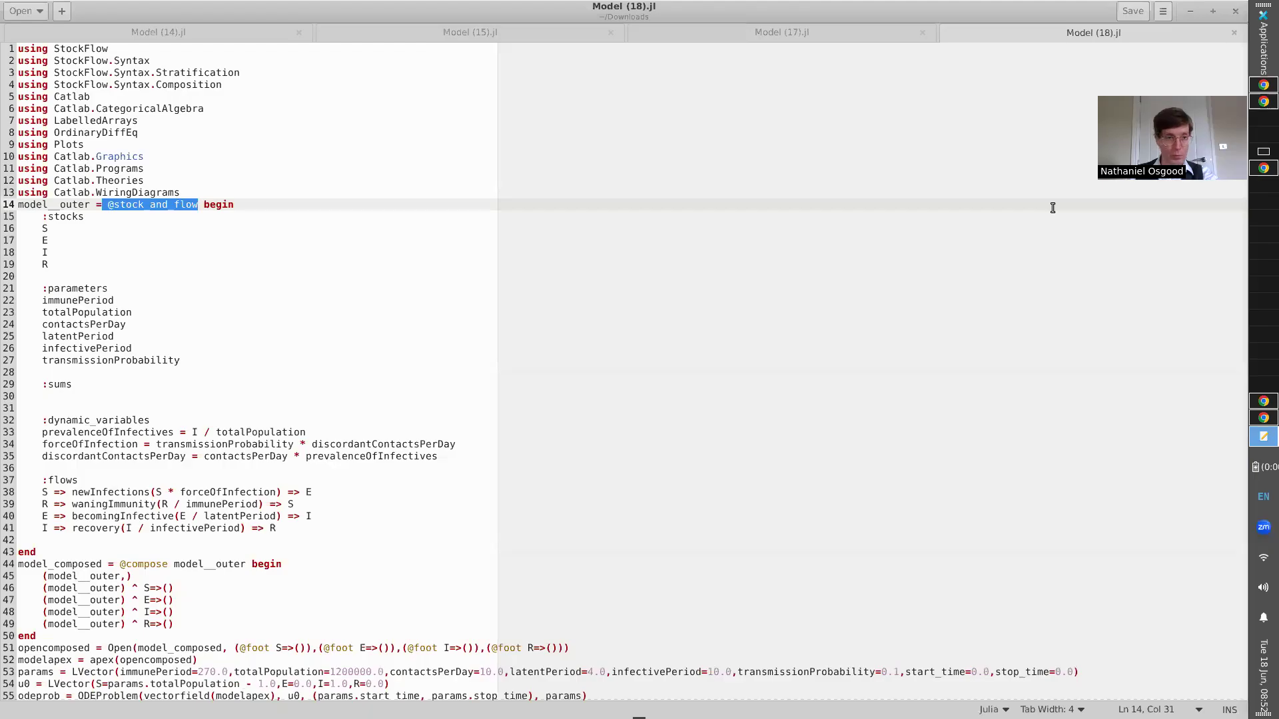
key("ctrl+End")
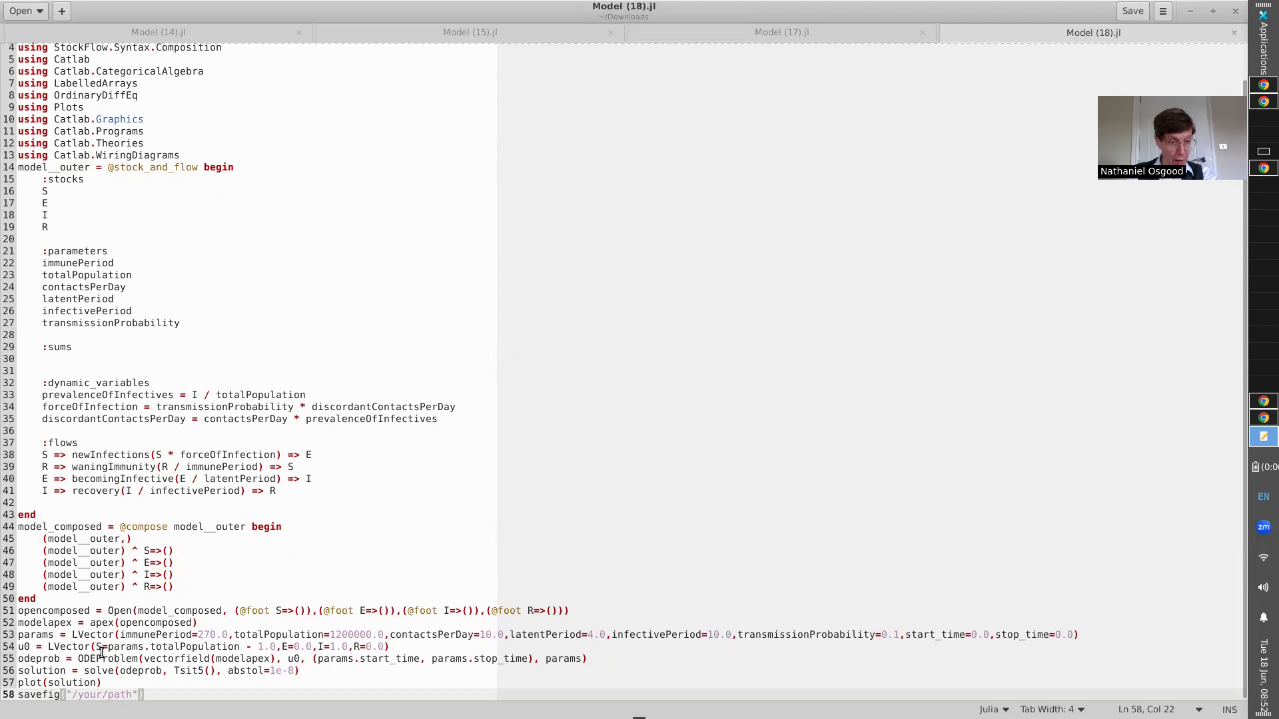
key("alt+Tab")
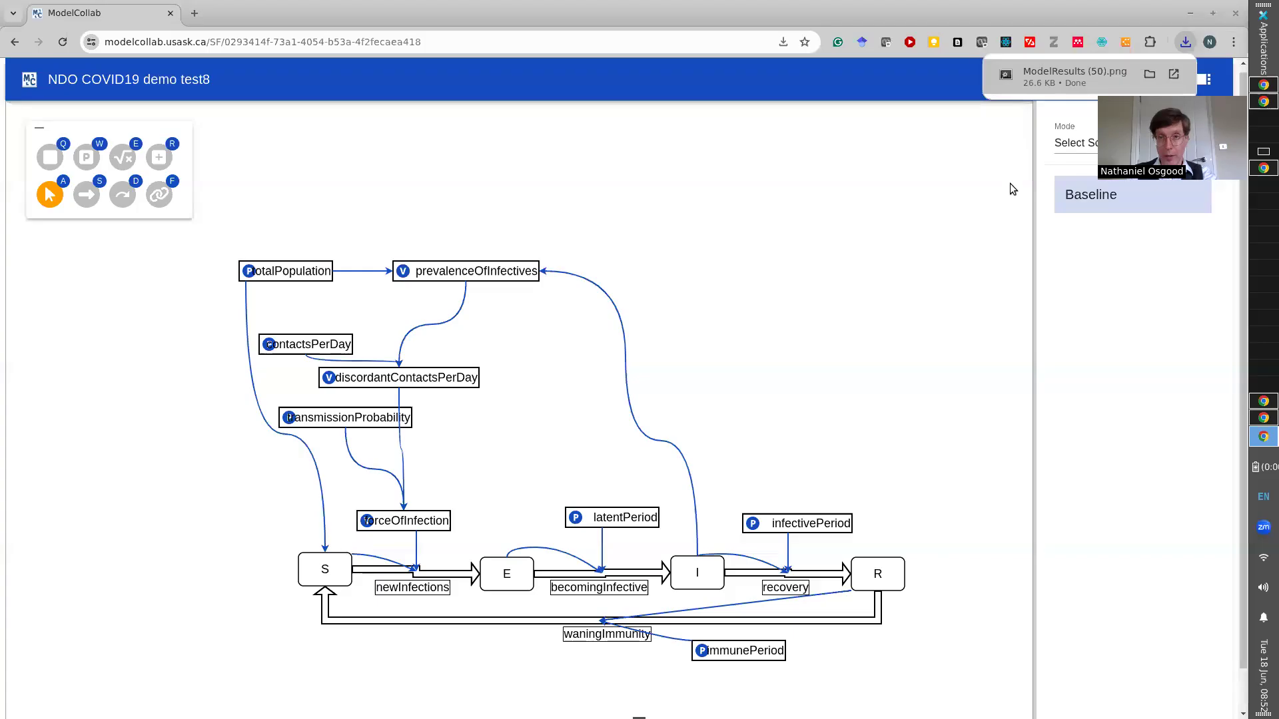
- Open the simulation plot ModelResults (50).png, examine its curves beside the model diagram, and close it
left_click(1093, 74)
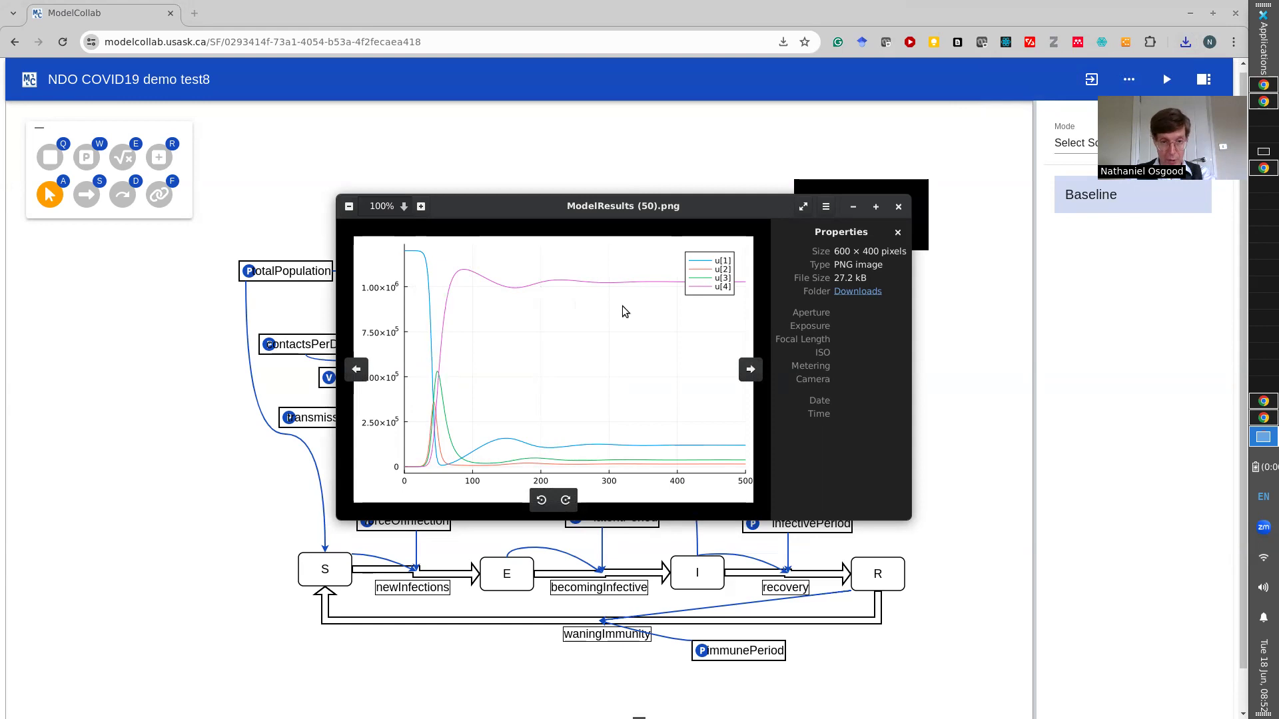
left_click_drag(458, 207, 570, 414)
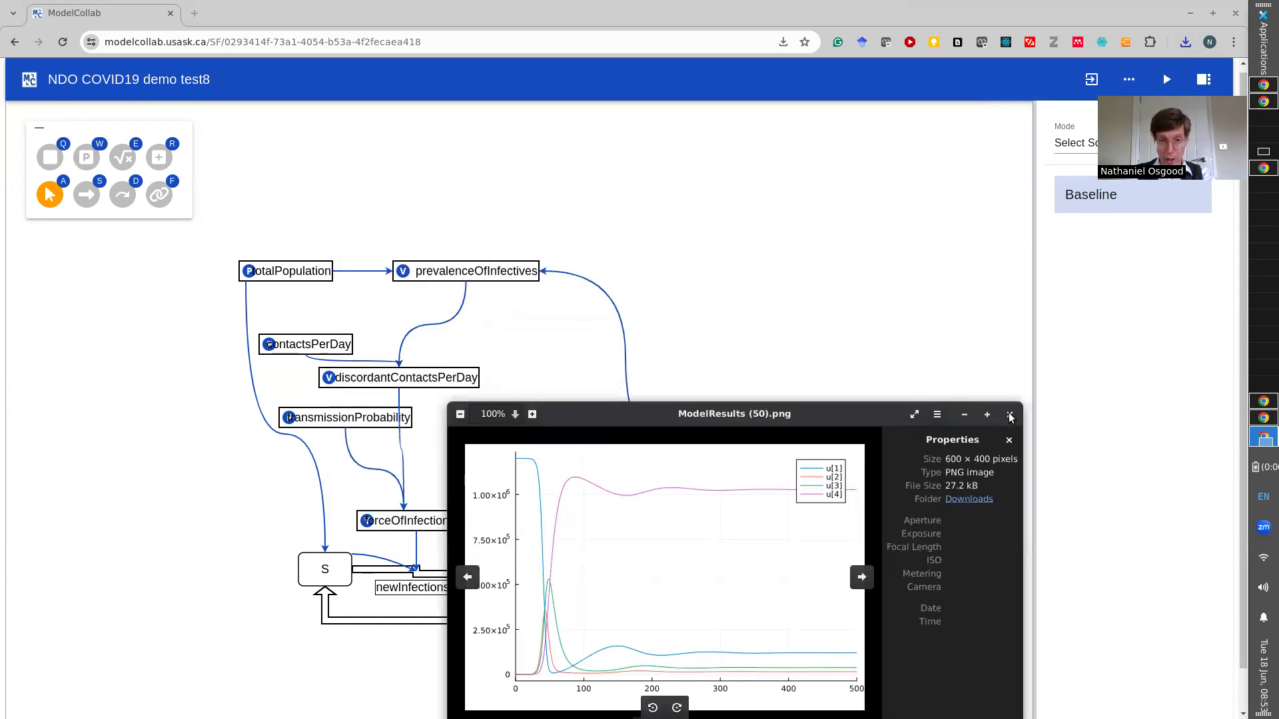
left_click_drag(751, 425, 614, 354)
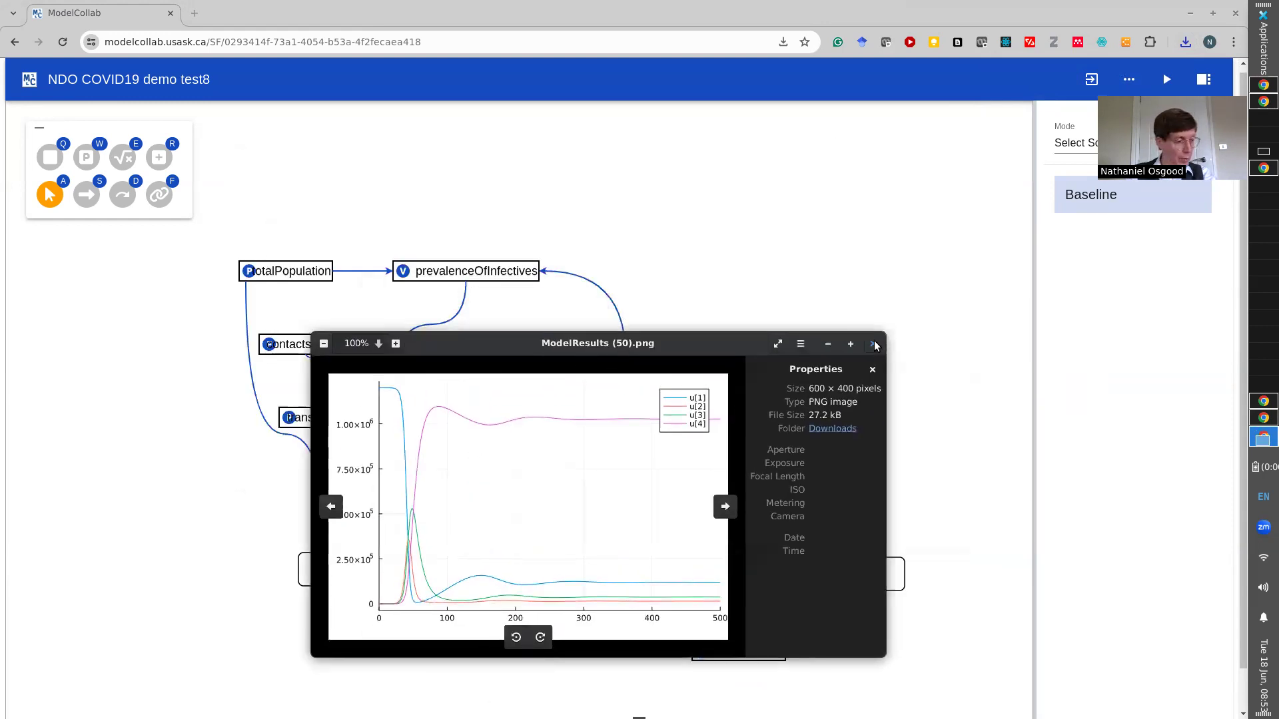
left_click(877, 345)
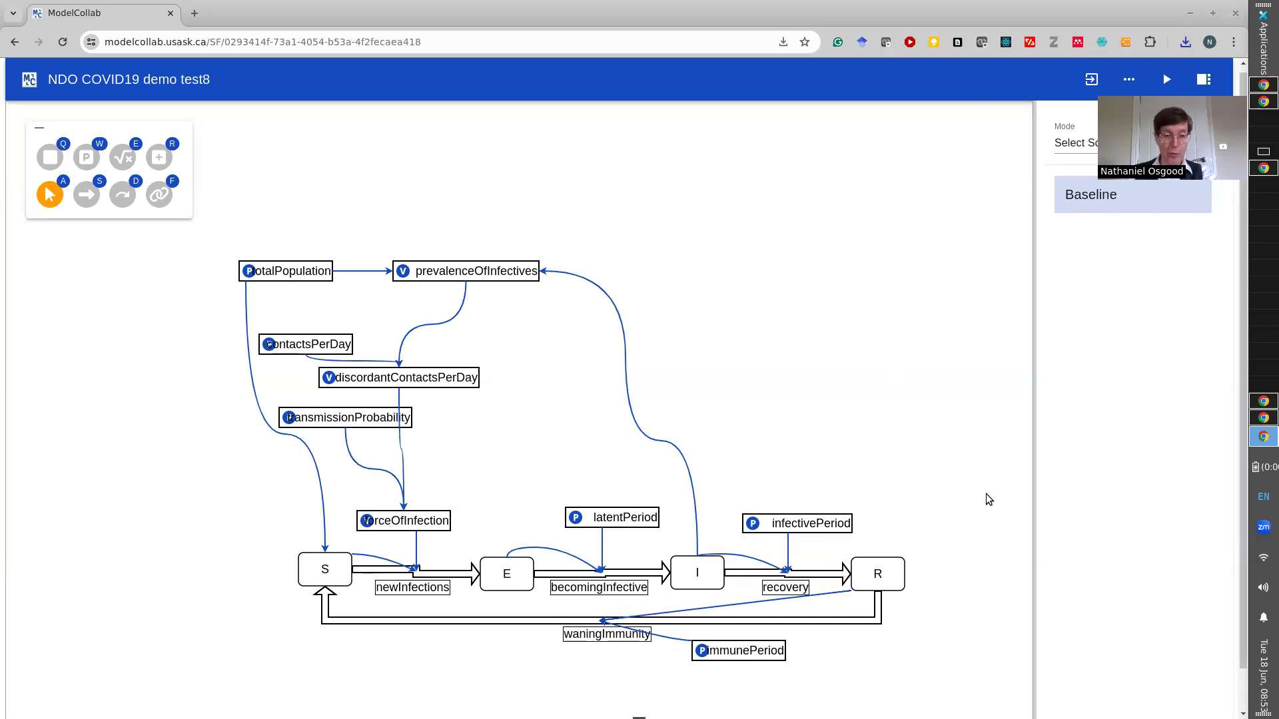
- Switch to the presentation and show the Encoding Stock & Flow Diagrams slide, comparing it with the ModelCollab diagram
key("alt+Tab")
key("alt+Tab")
key("alt+Tab")
key("Right")
key("Right")
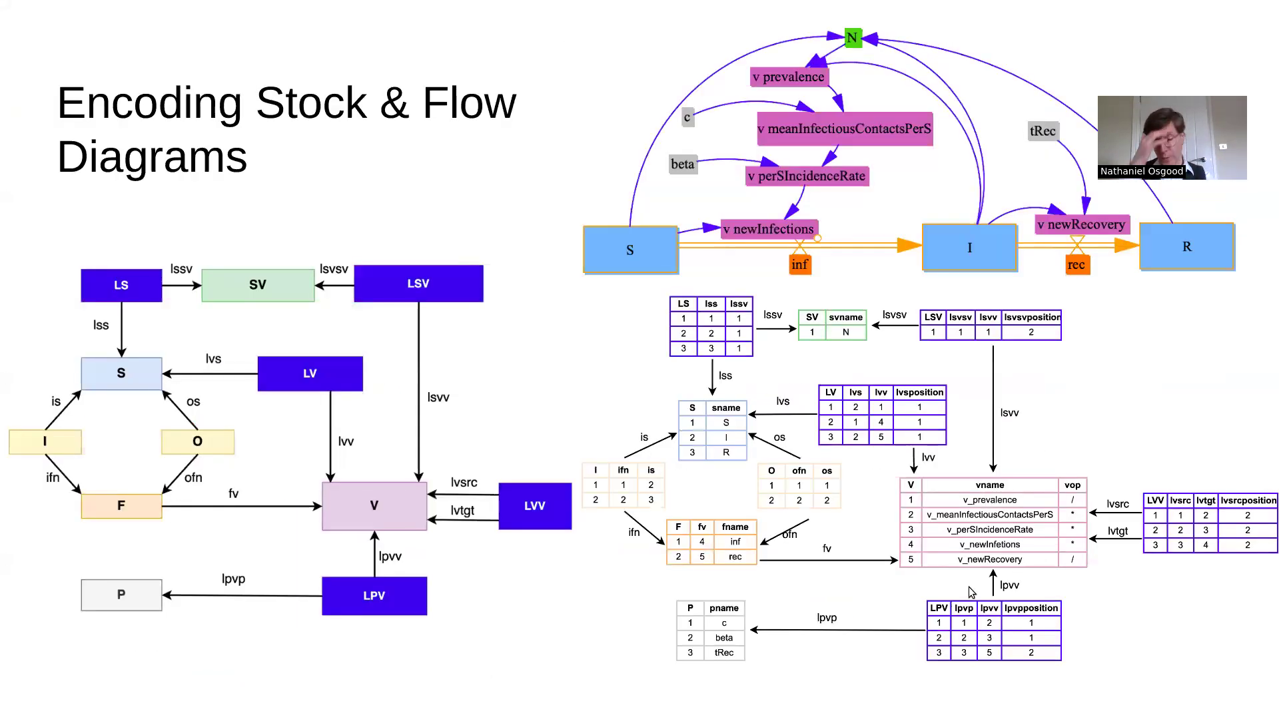
key("alt+Tab")
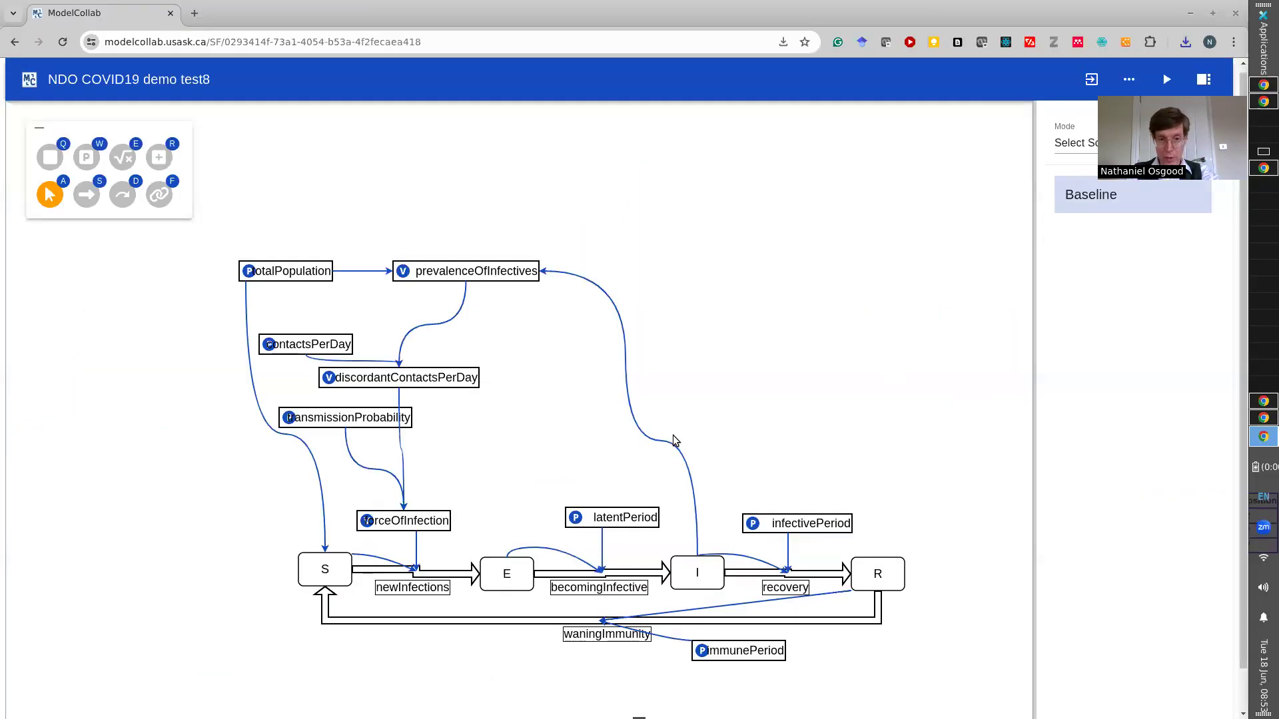
key("alt+Tab")
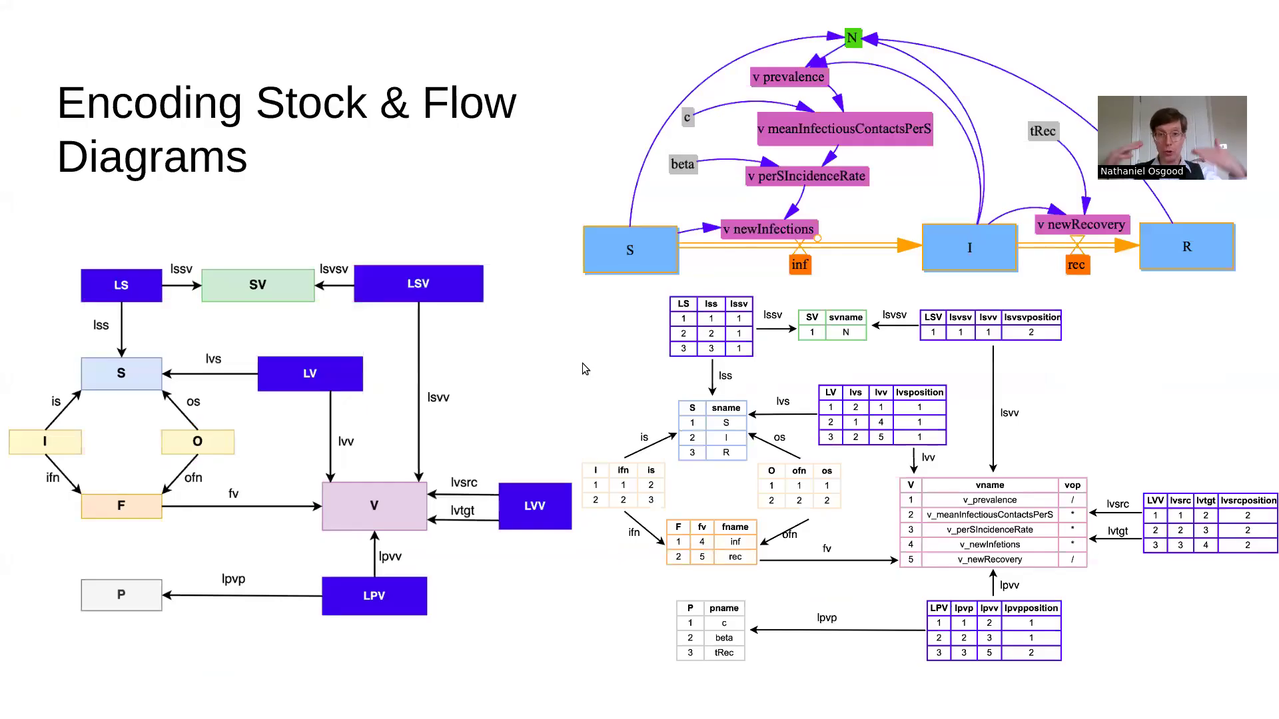
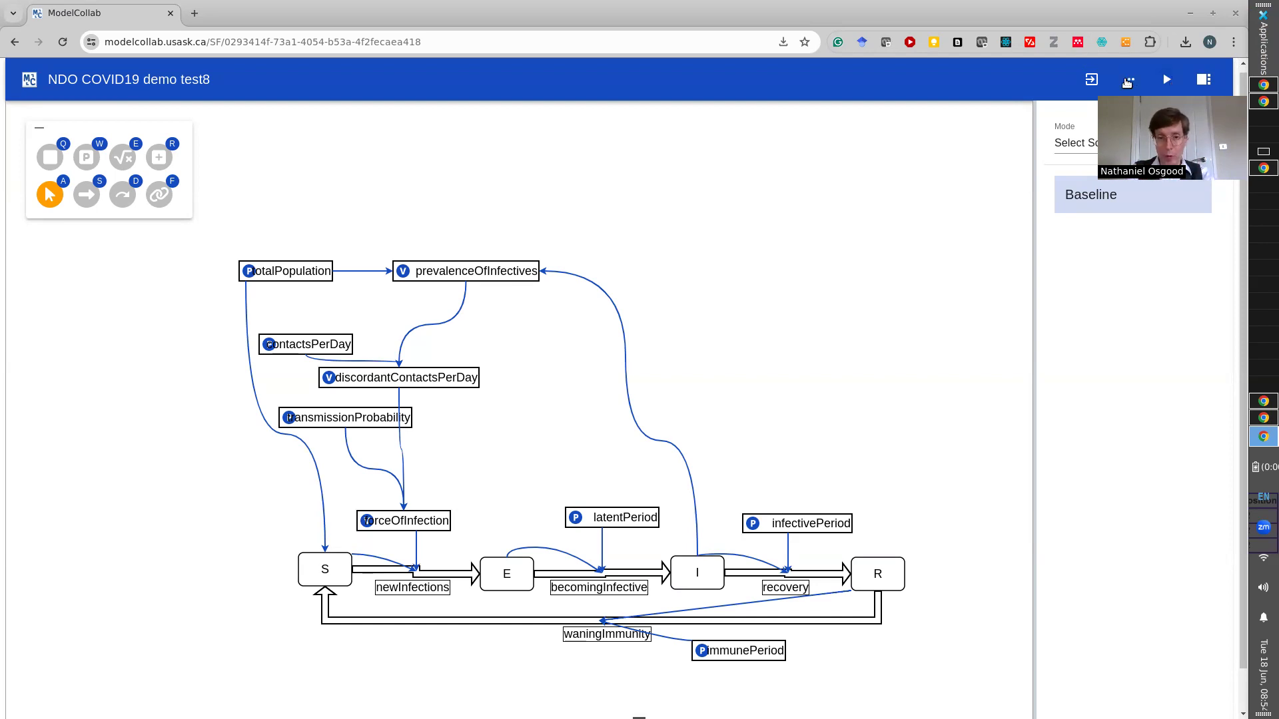
- Import COVID19_modelB into the current model as a submodel
left_click(1128, 80)
left_click(1157, 133)
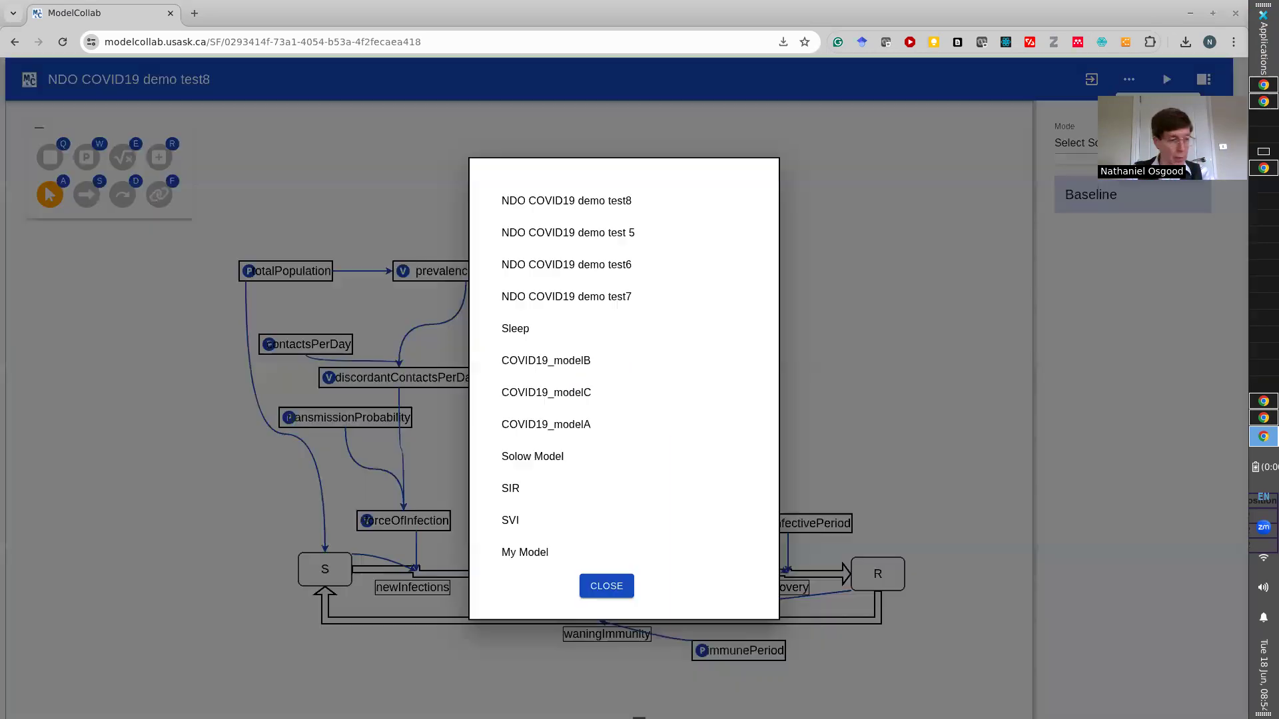
left_click(588, 354)
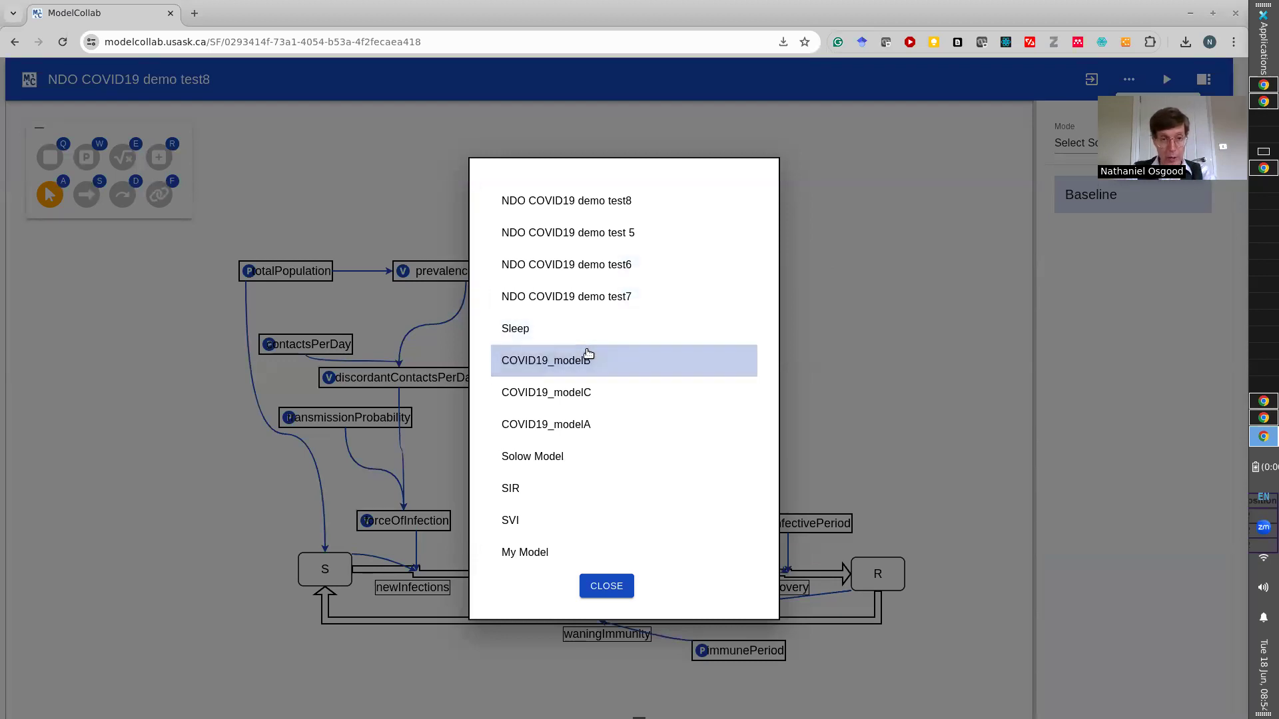
left_click(605, 586)
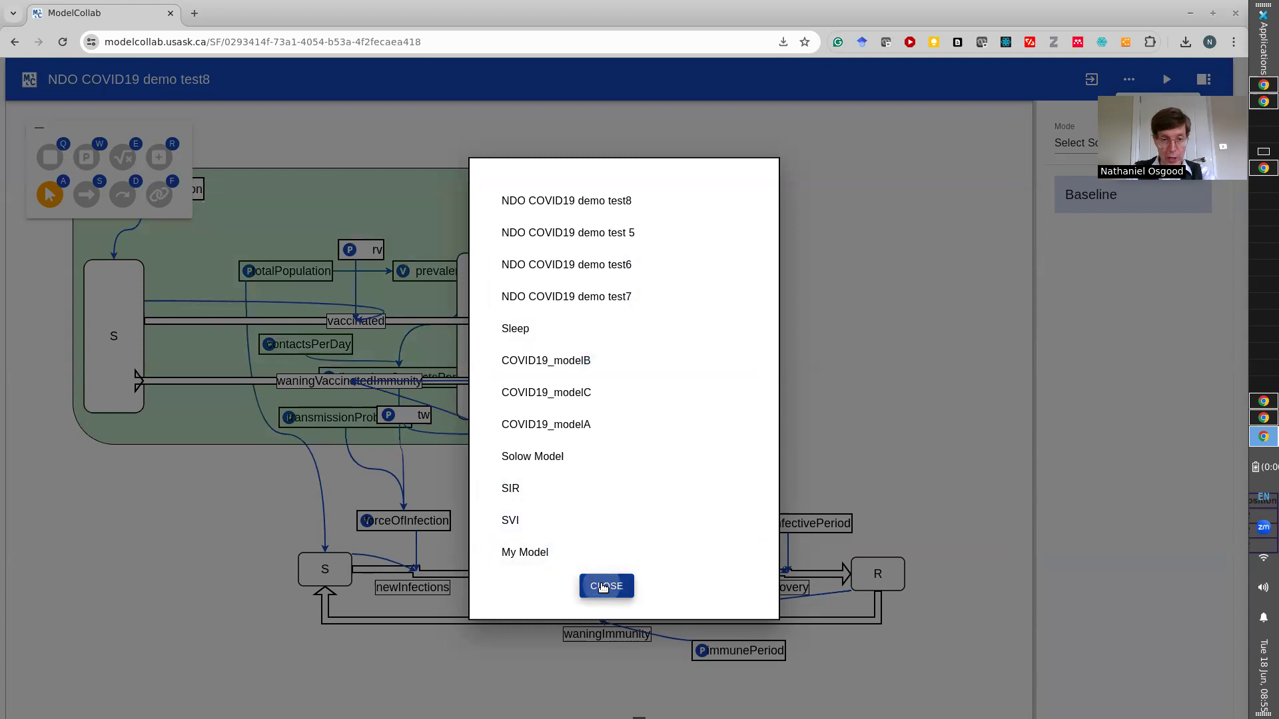
- Move the imported vaccination submodel below the SEIR diagram, clear of the waningImmunity flow
left_click(360, 197)
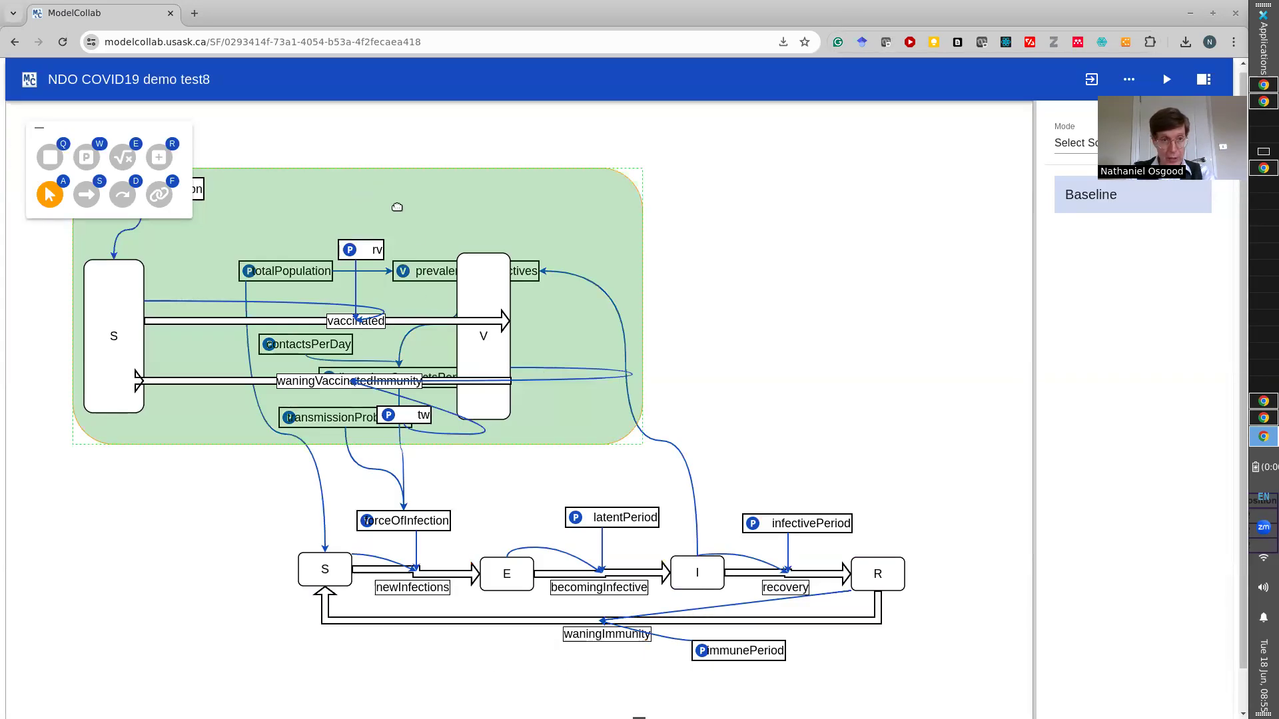
left_click_drag(415, 199, 601, 681)
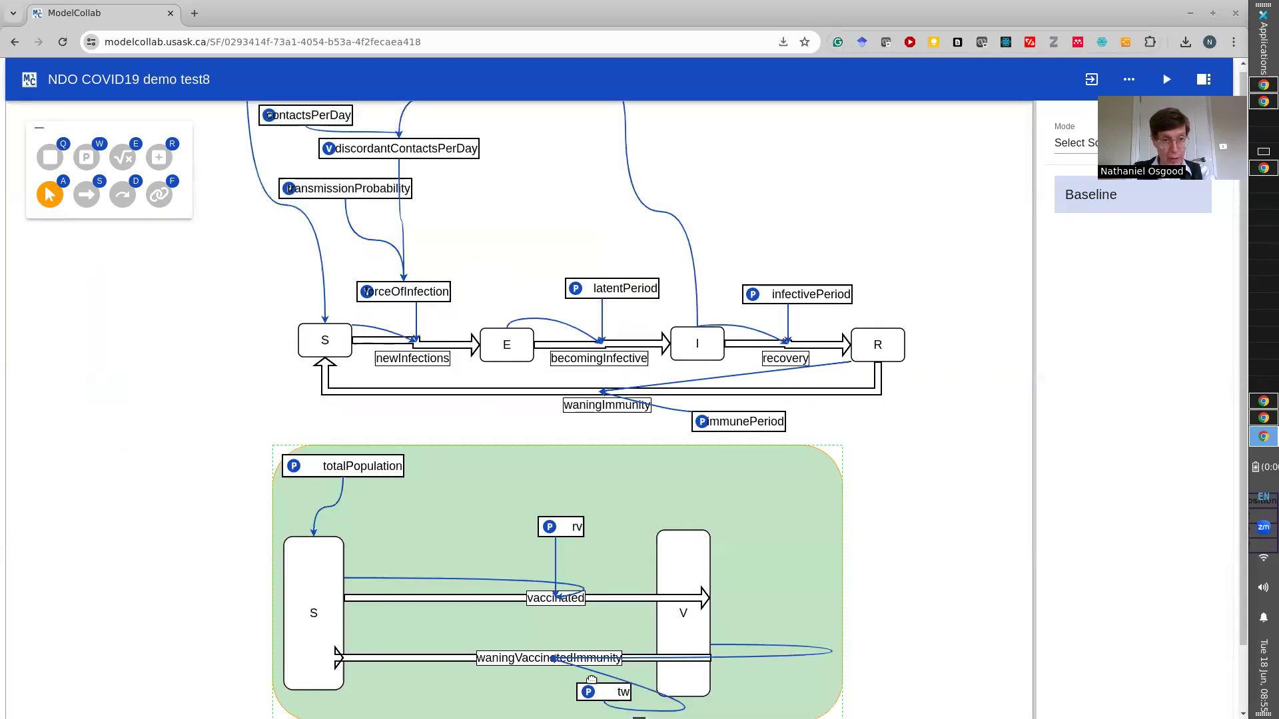
left_click_drag(429, 488, 462, 495)
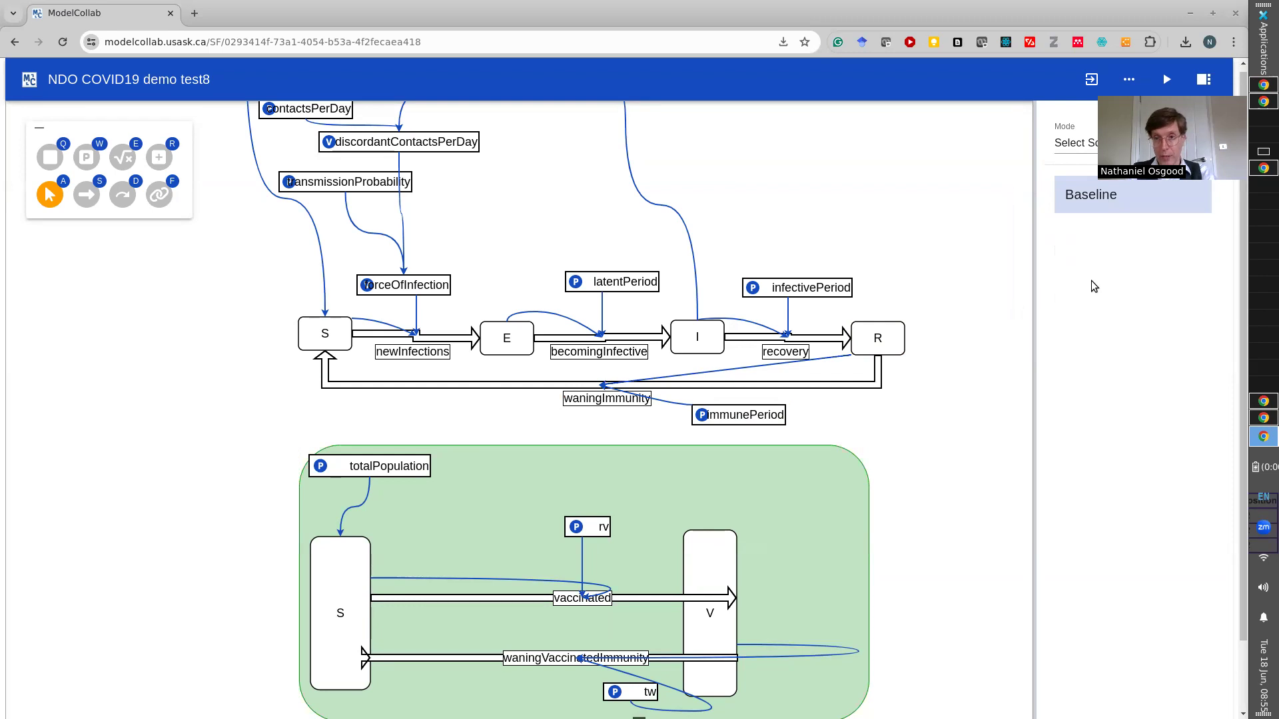
left_click_drag(1241, 262, 1237, 190)
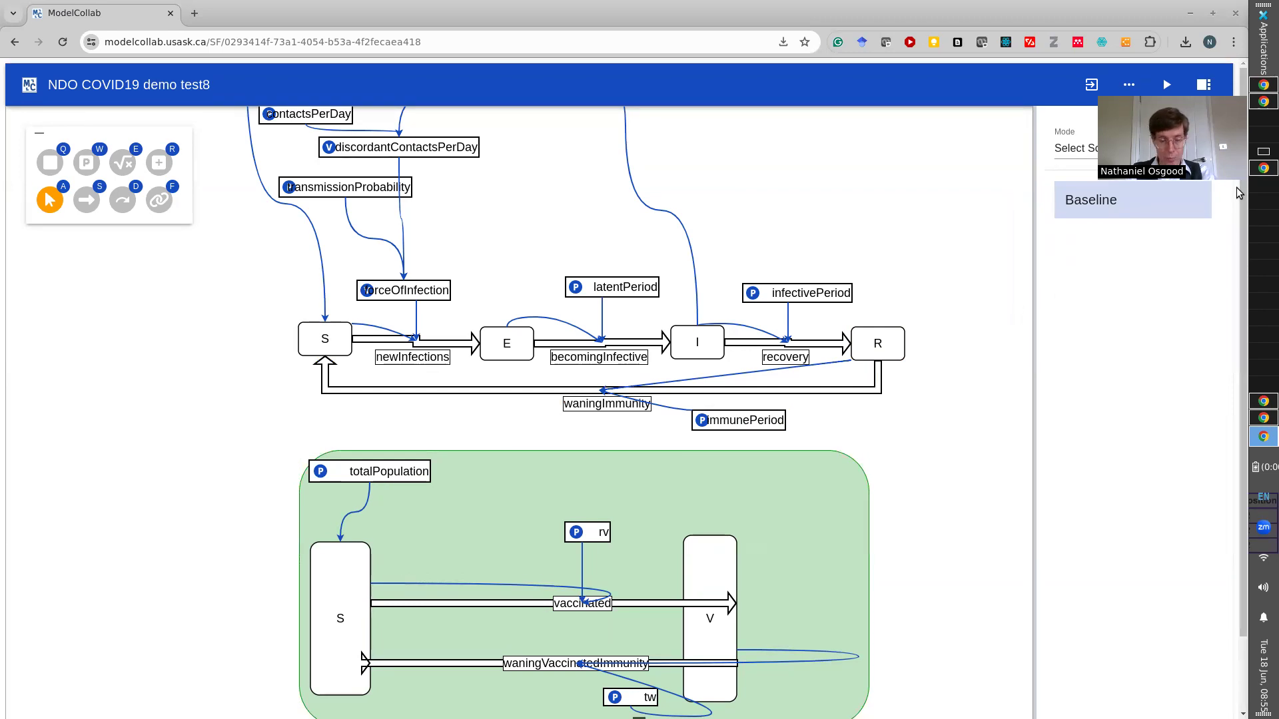
- Identify the vaccination submodel's totalPopulation parameter with the main model's totalPopulation
key("ctrl+minus")
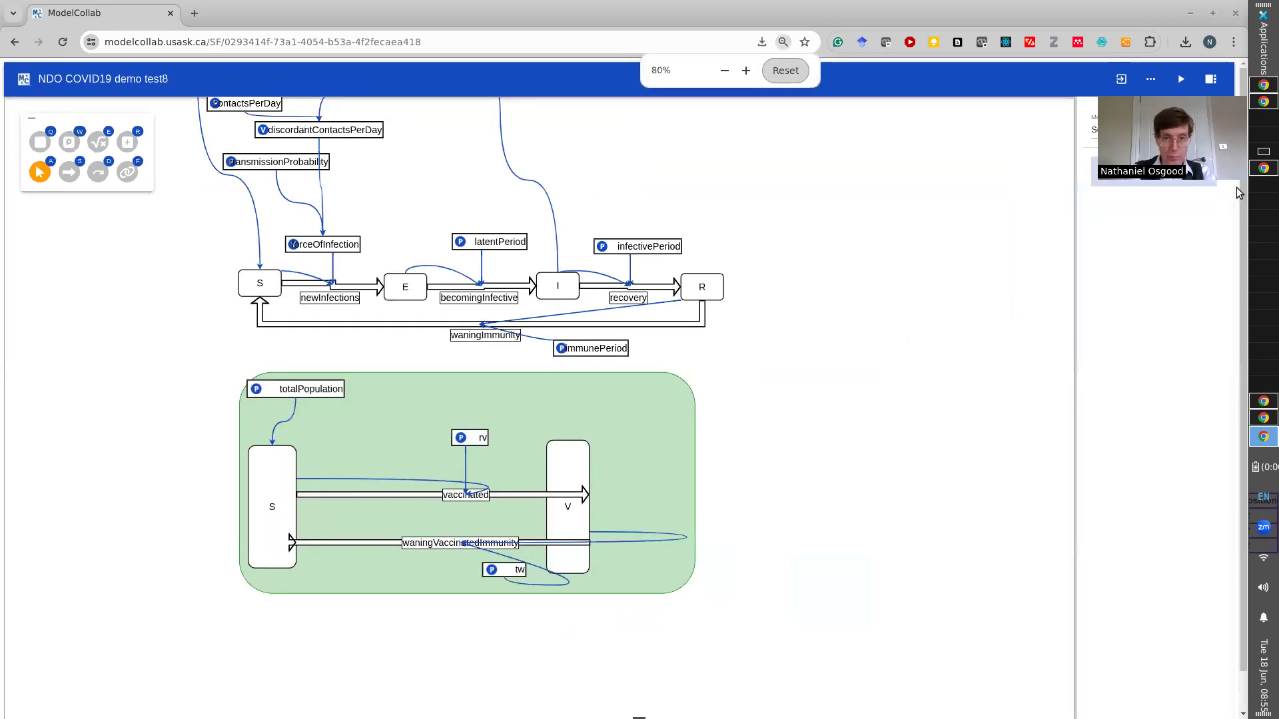
key("ctrl+minus")
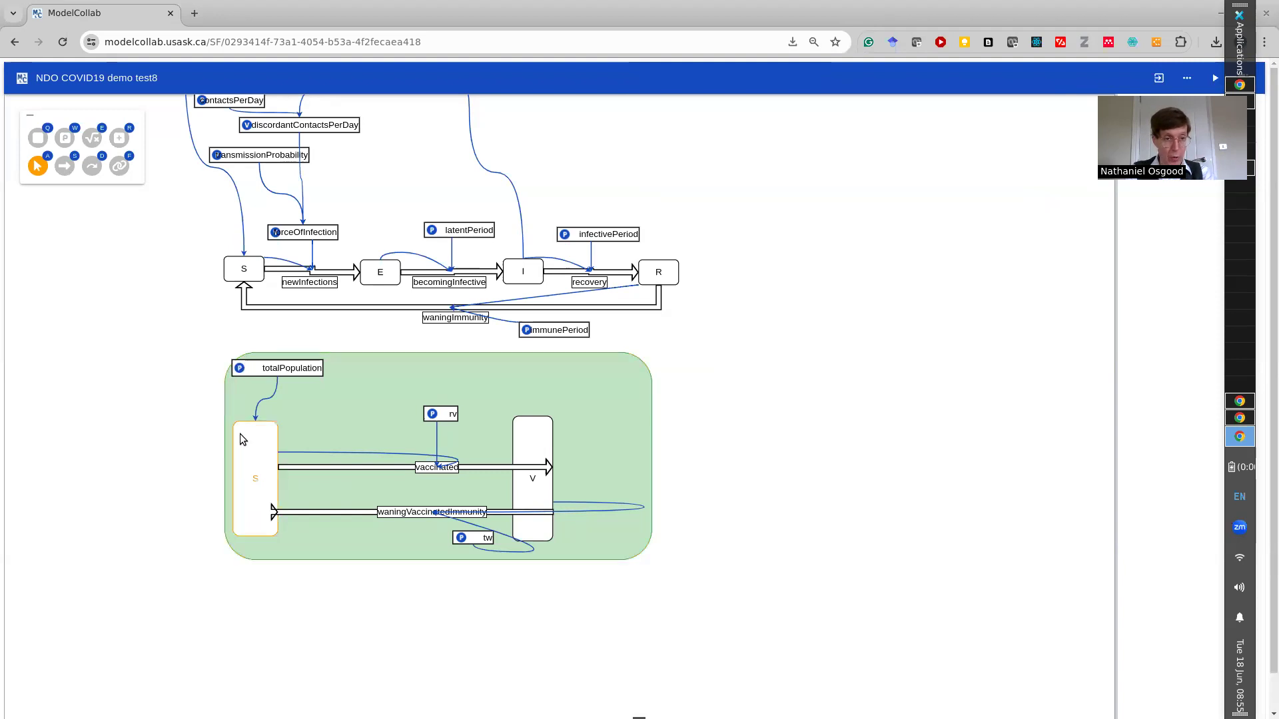
left_click(229, 271)
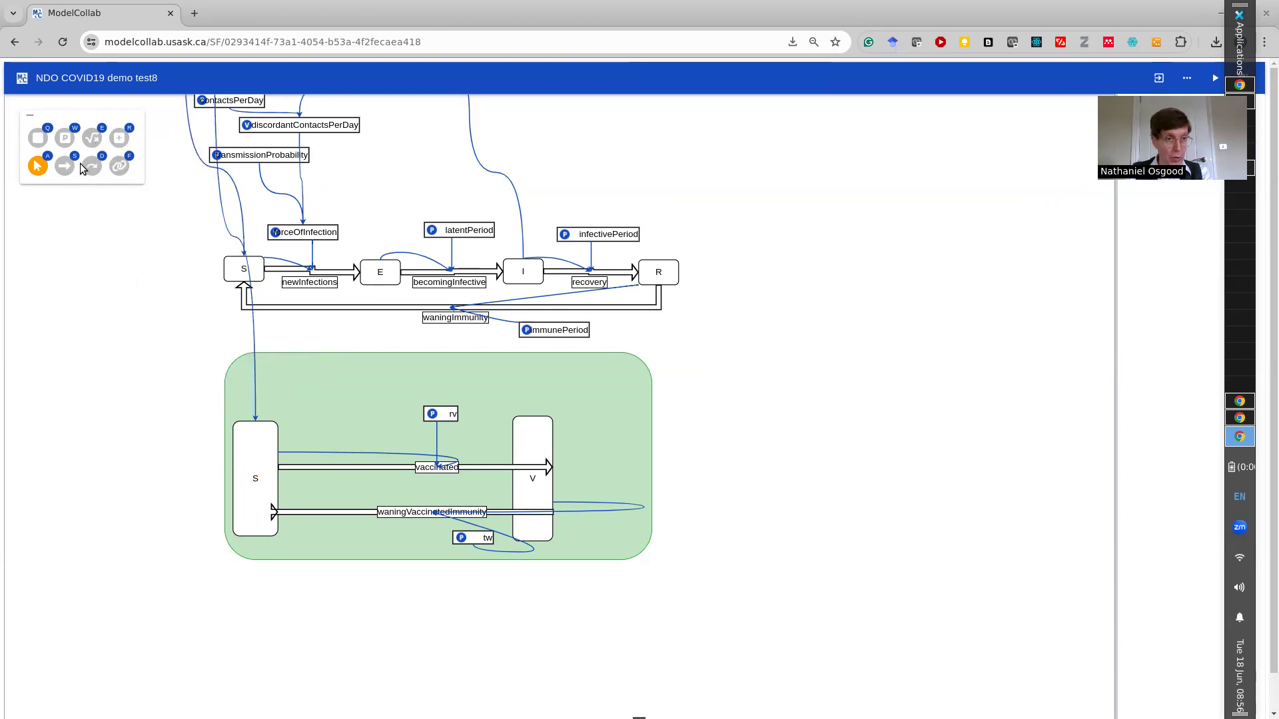
- Identify the vaccination submodel's S stock with the S stock of the main SEIR model
left_click(120, 166)
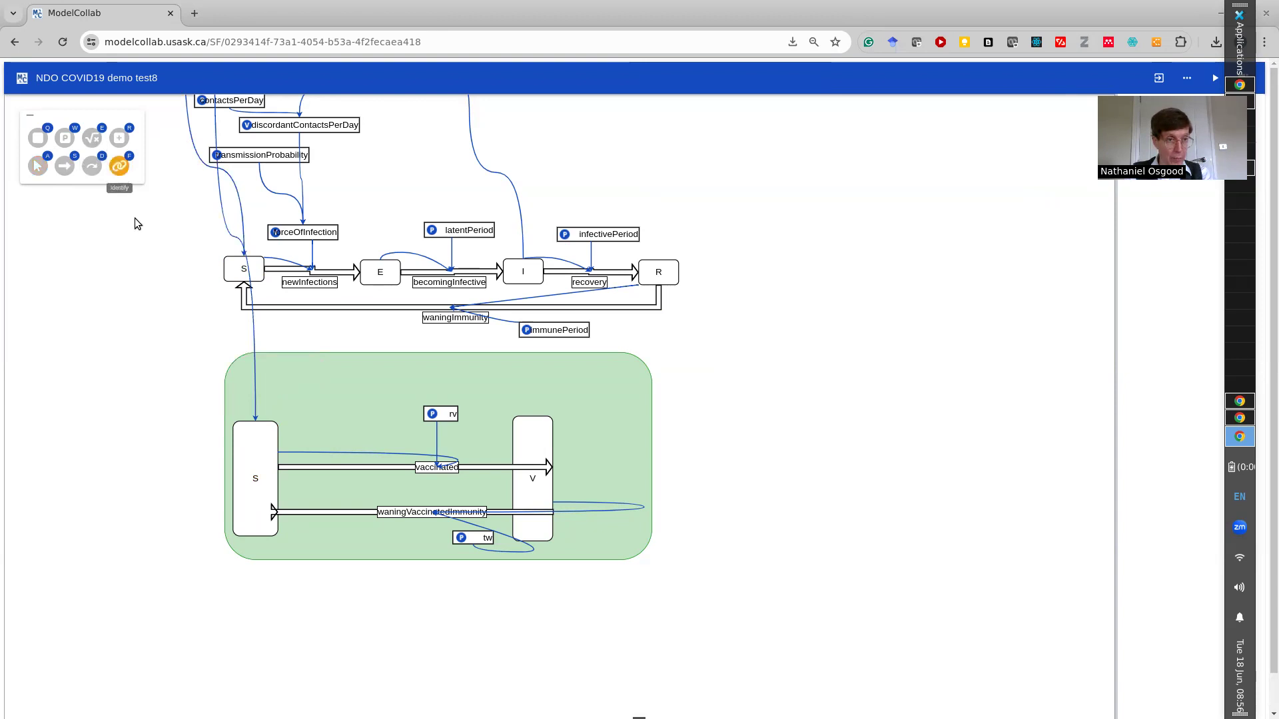
left_click(241, 470)
left_click(242, 469)
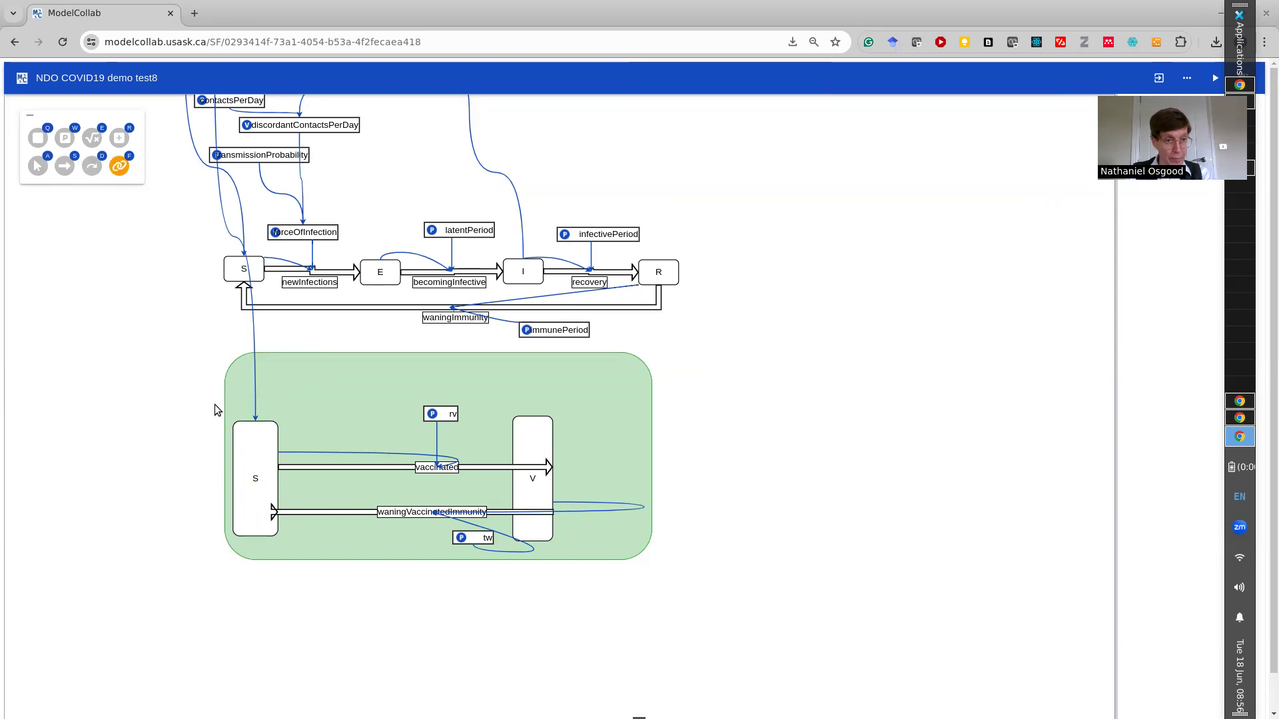
left_click(264, 384)
left_click(241, 268)
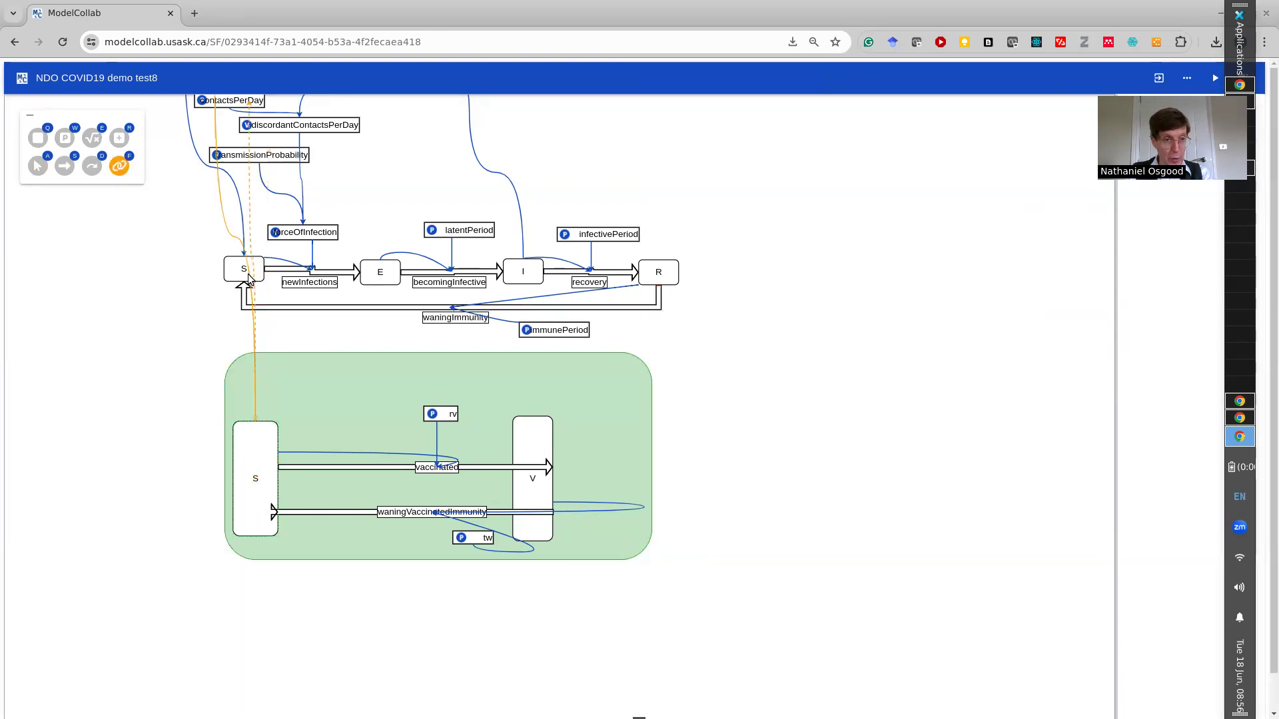
left_click(240, 267)
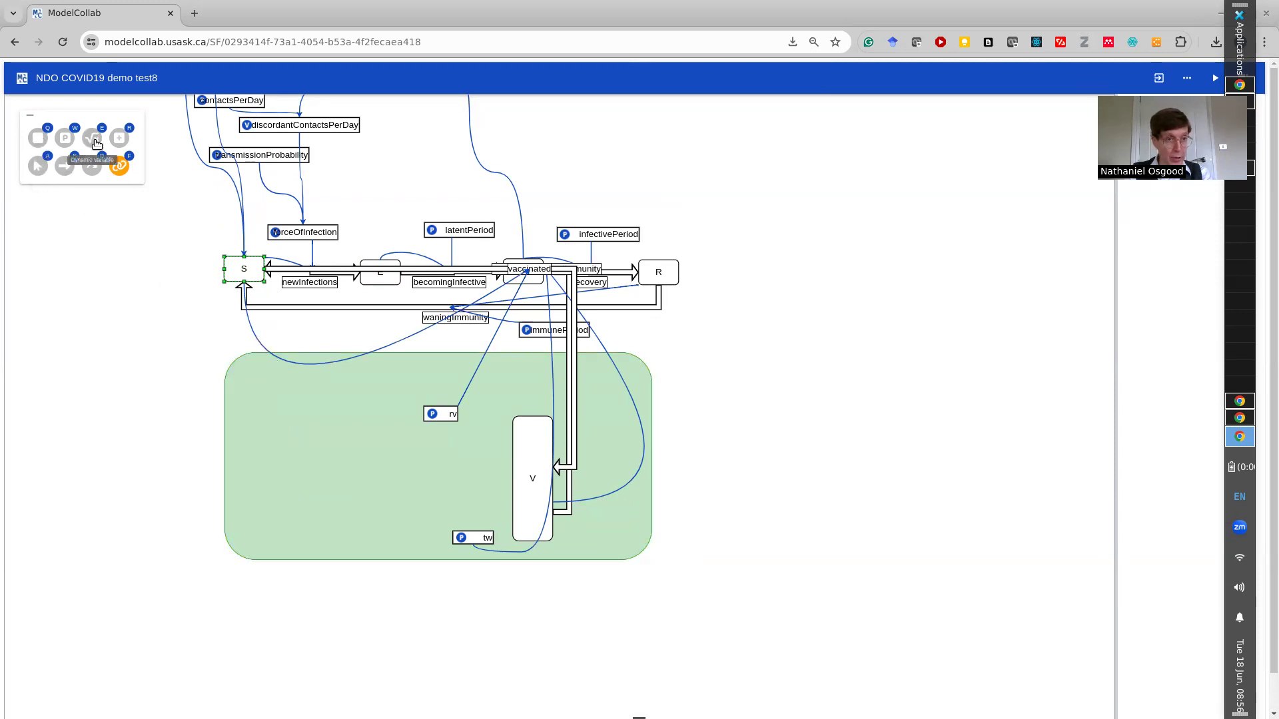
- Shift the green vaccination submodel slightly to the left beneath the SEIR diagram
left_click(35, 164)
left_click(403, 416)
left_click_drag(419, 417, 377, 416)
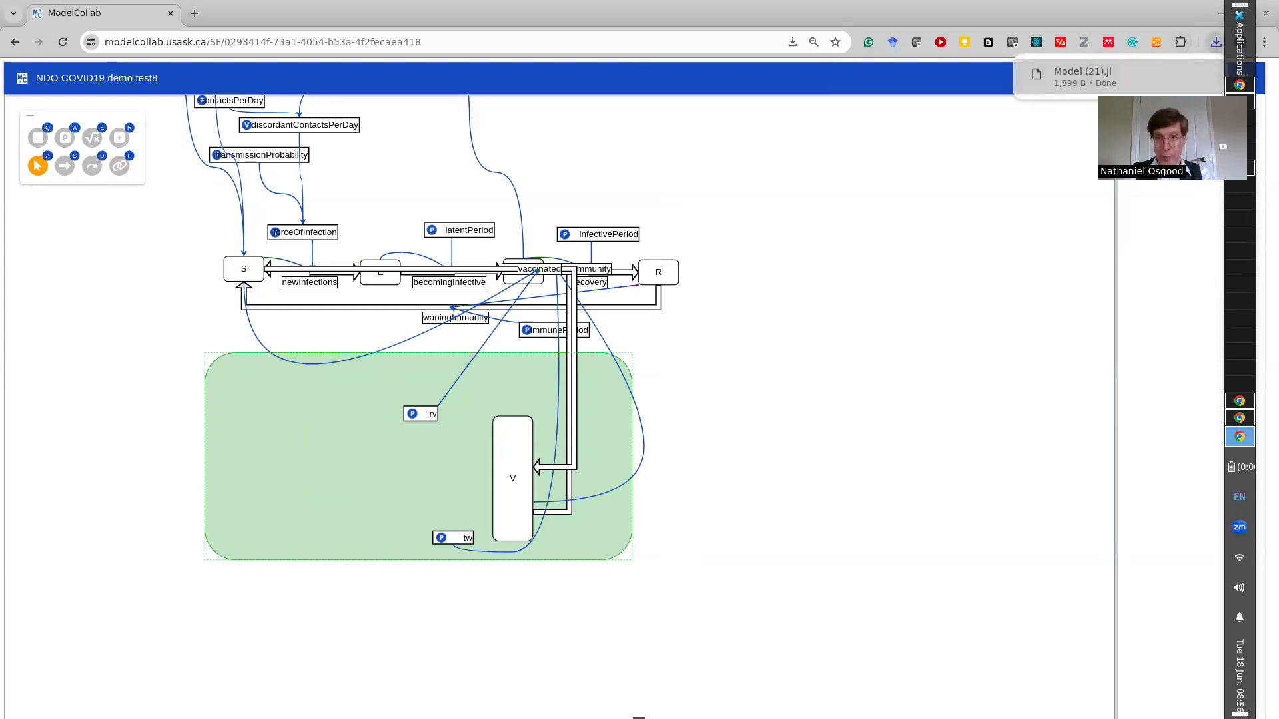
- Export the composed model's Julia code and open the downloaded file Model (21).jl
left_click(1187, 74)
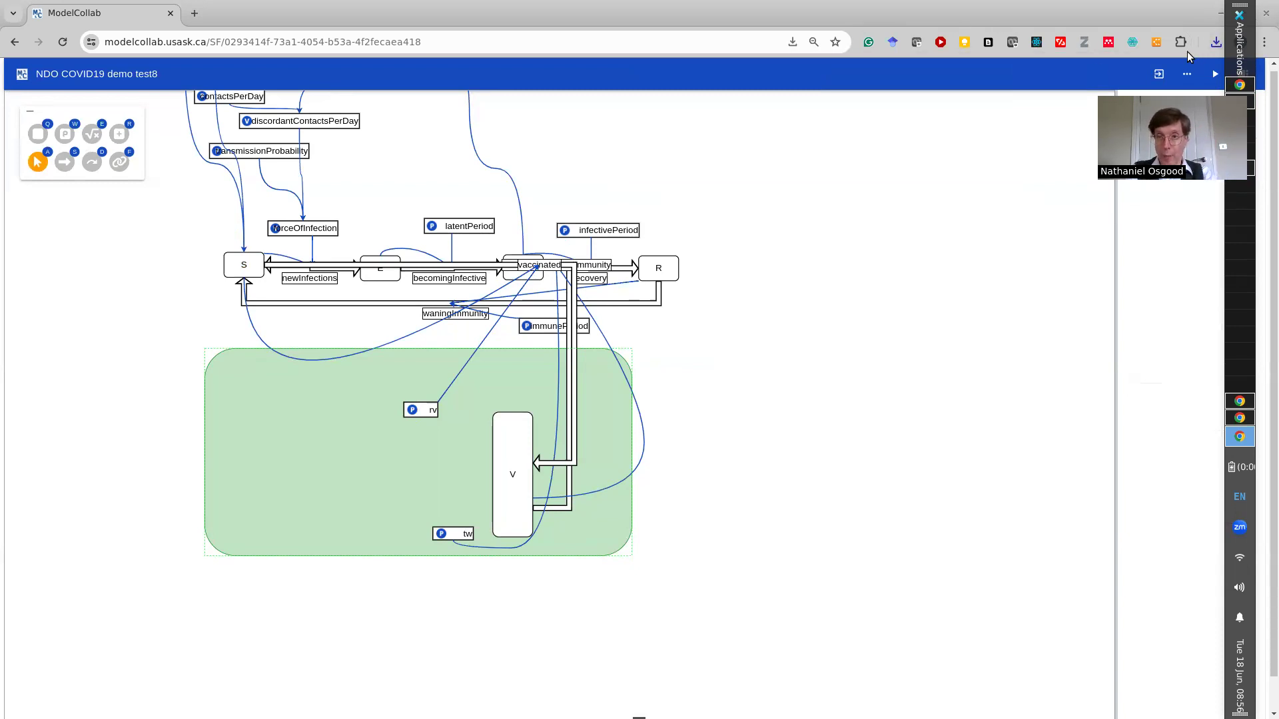
left_click(1212, 42)
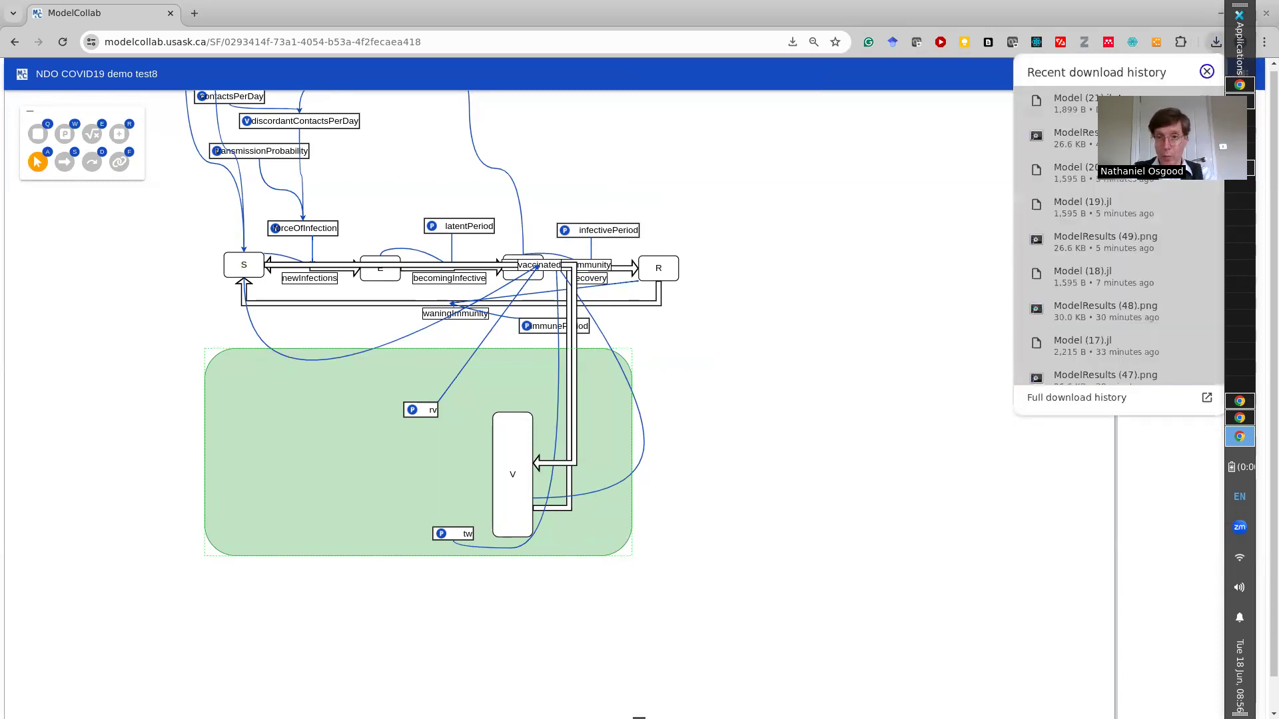
left_click(1073, 136)
left_click(108, 348)
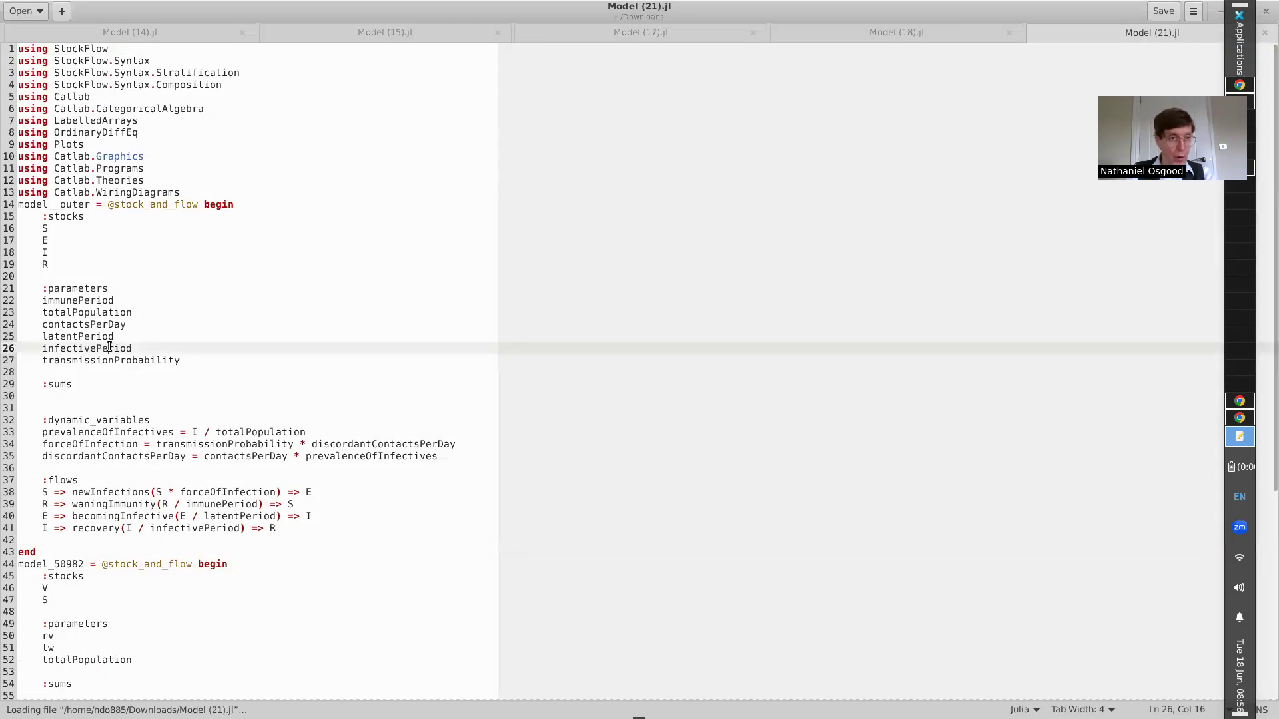
- Examine the stock and flow definitions of both models and the composition and solver code in Model (21).jl
key("Down")
key("Down")
key("Down")
key("Down")
key("Down")
key("Down")
key("Down")
key("Down")
key("Down")
key("Down")
key("Down")
key("Down")
key("Down")
key("Down")
key("Down")
key("Down")
key("Down")
key("Down")
key("Down")
key("Down")
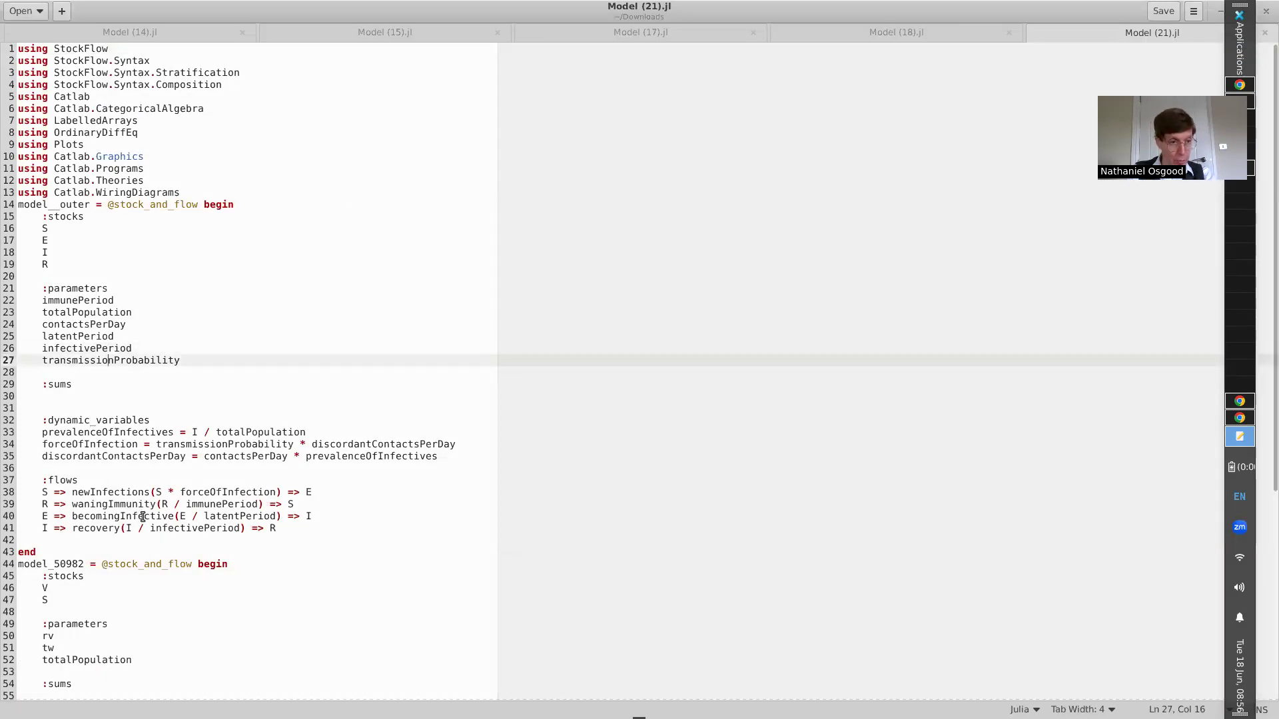
key("Down")
key("Down")
key("Down")
key("Down")
key("Down")
key("Down")
key("Down")
key("Down")
key("Down")
key("Down")
key("Down")
key("Down")
key("Down")
key("Down")
key("Down")
key("Down")
key("Down")
key("Down")
key("Down")
key("Down")
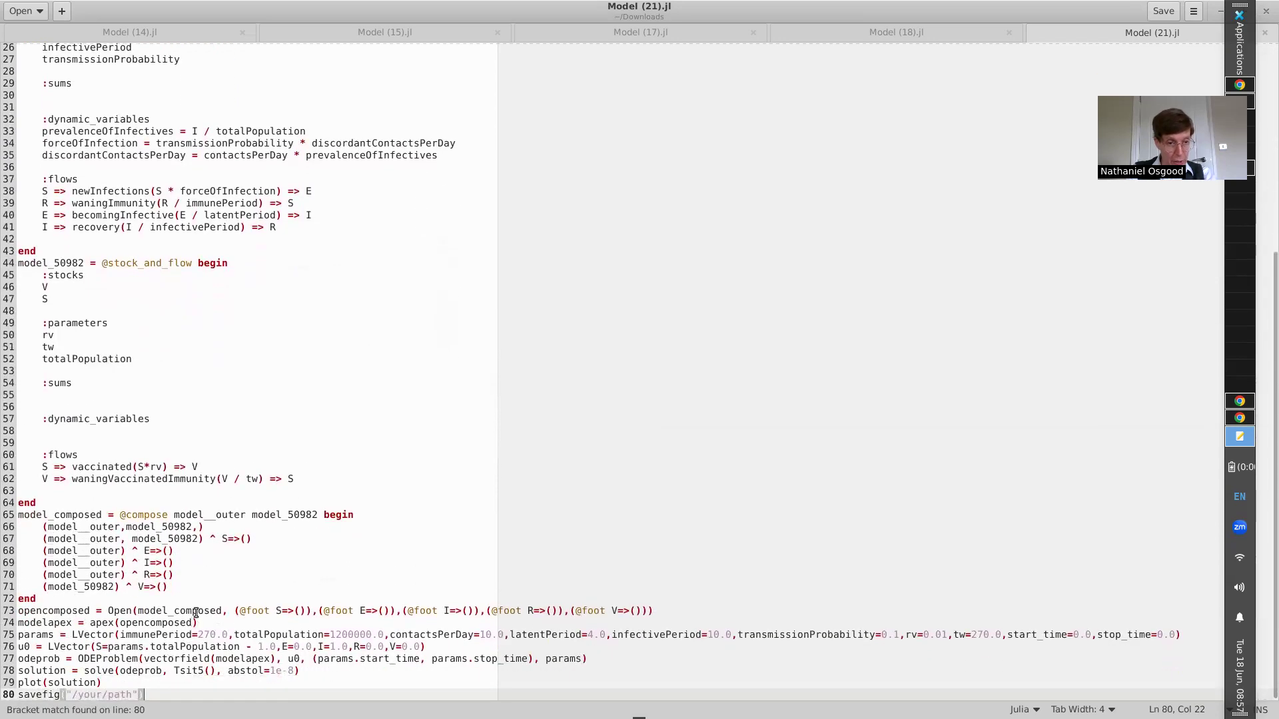
left_click_drag(95, 616, 666, 608)
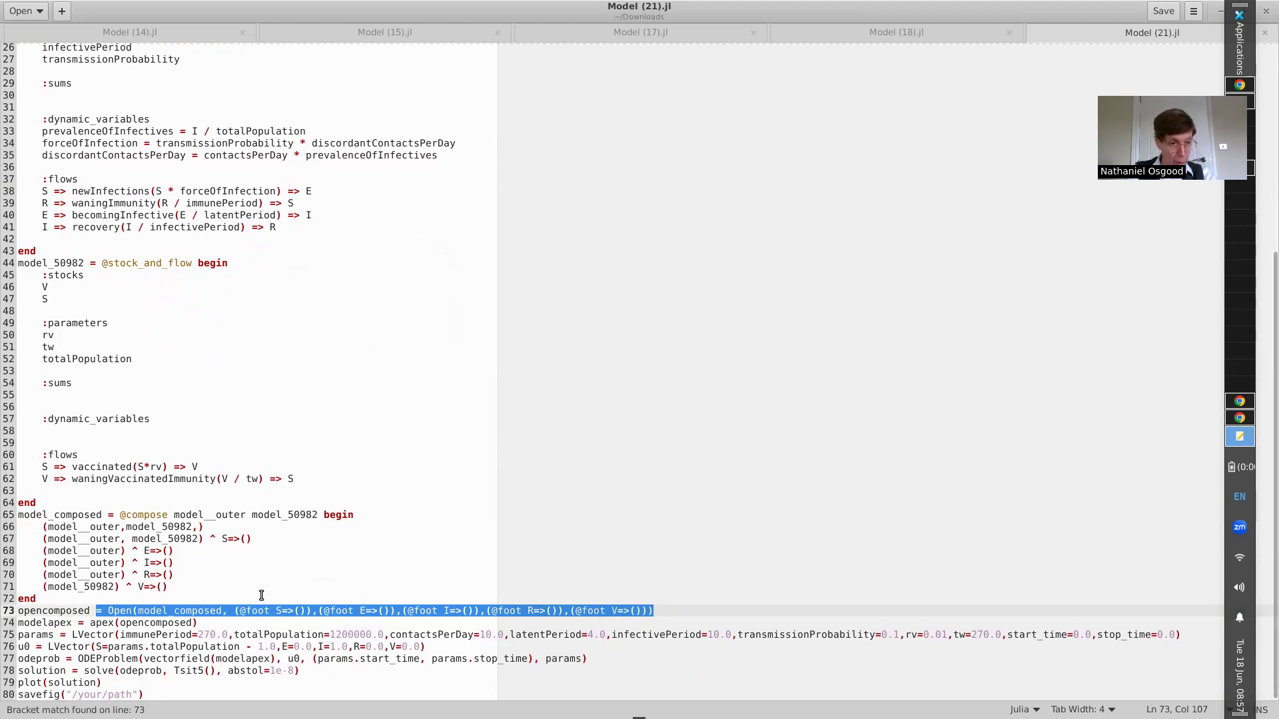
left_click_drag(126, 515, 205, 588)
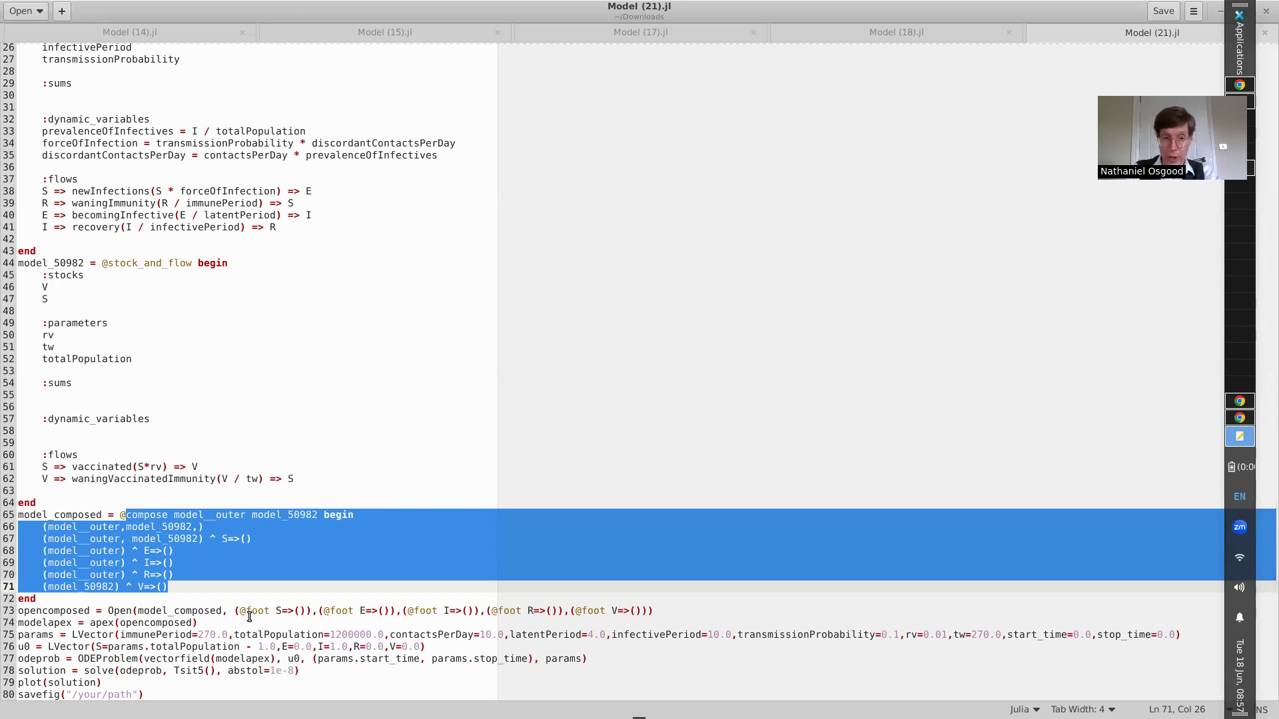
key("alt+Tab")
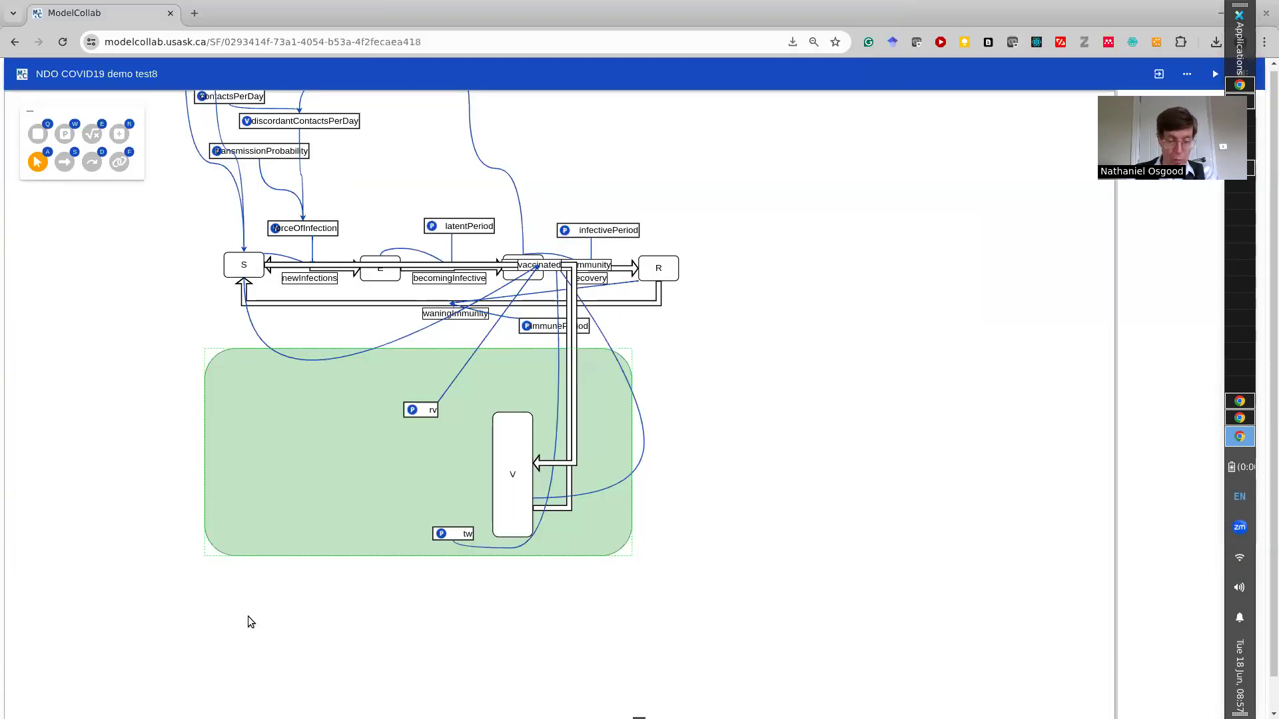
key("alt+Tab")
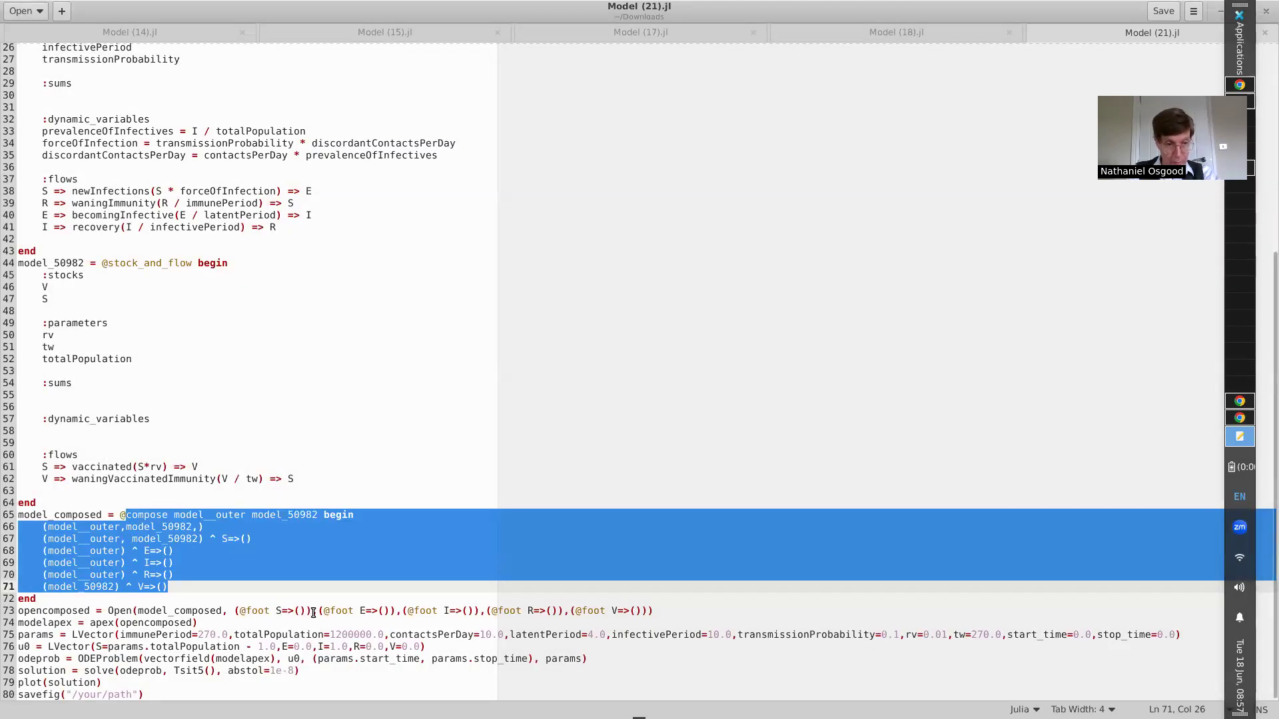
key("alt+Tab")
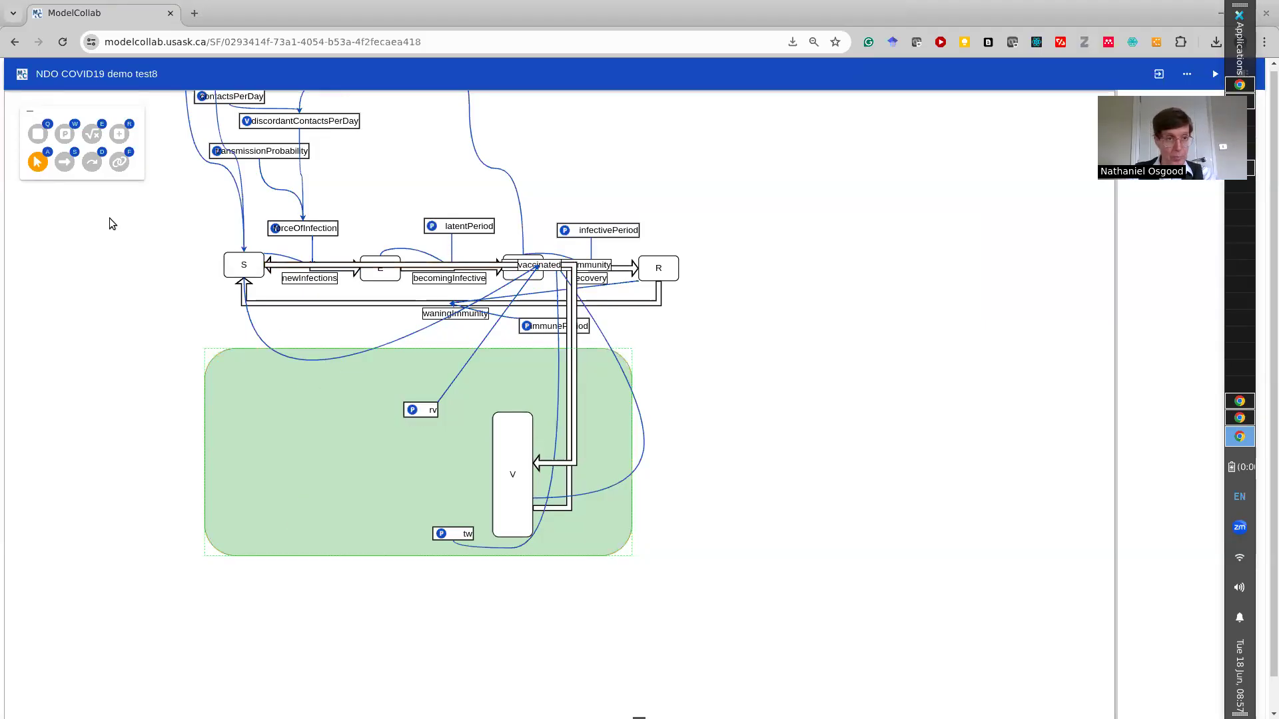
- Move the vaccination submodel up and to the right, closer to the SEIR diagram
left_click_drag(353, 395, 404, 367)
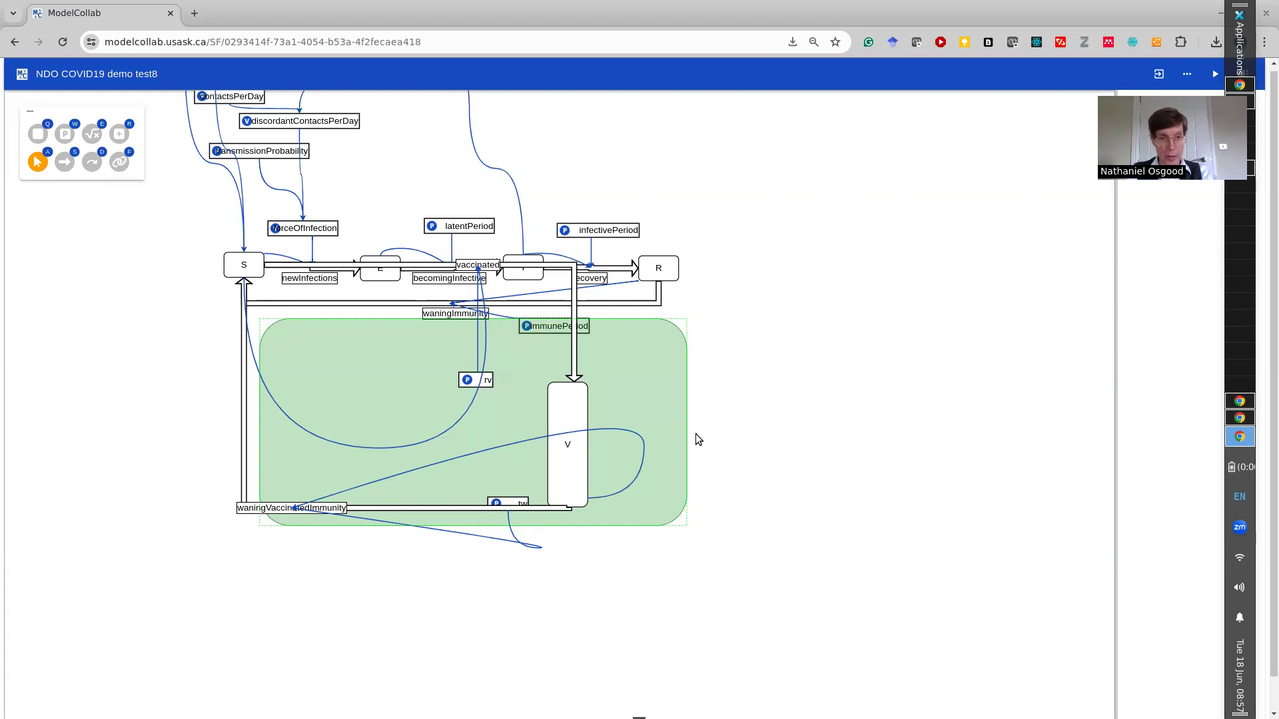
left_click_drag(1272, 225, 1271, 173)
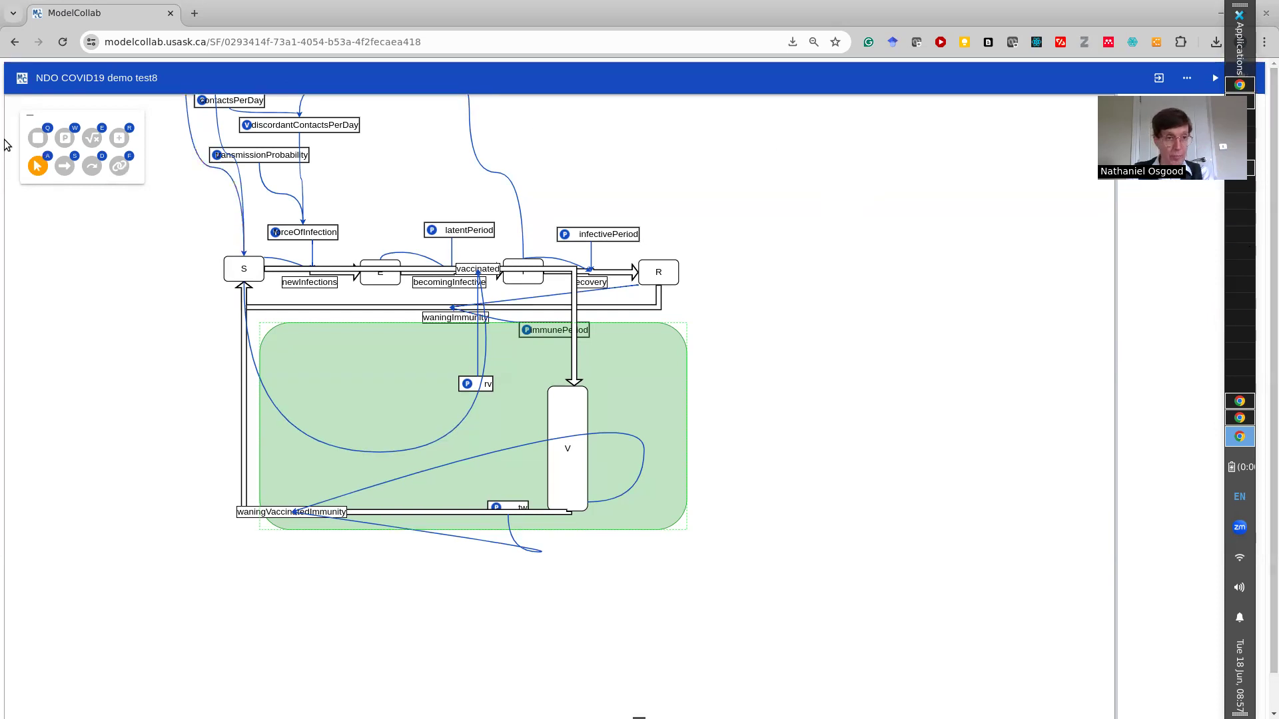
- Import COVID19_modelC into the current model as a submodel
left_click(1189, 77)
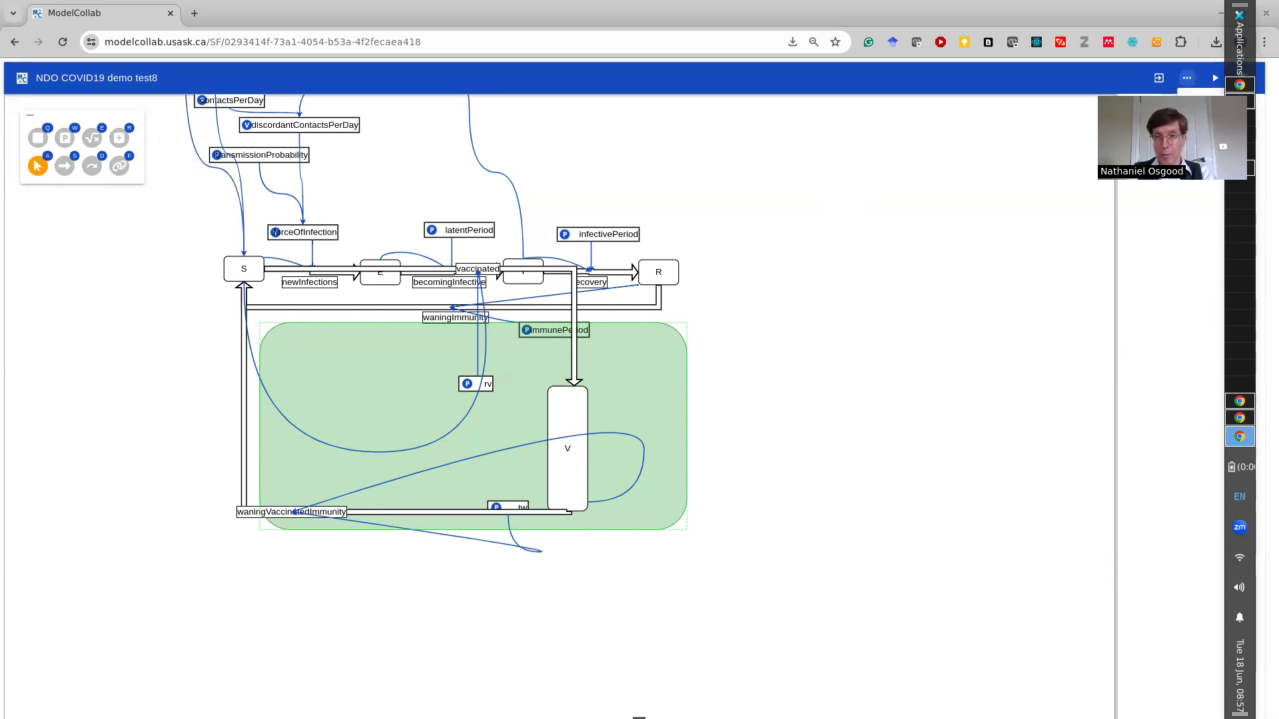
left_click(1199, 133)
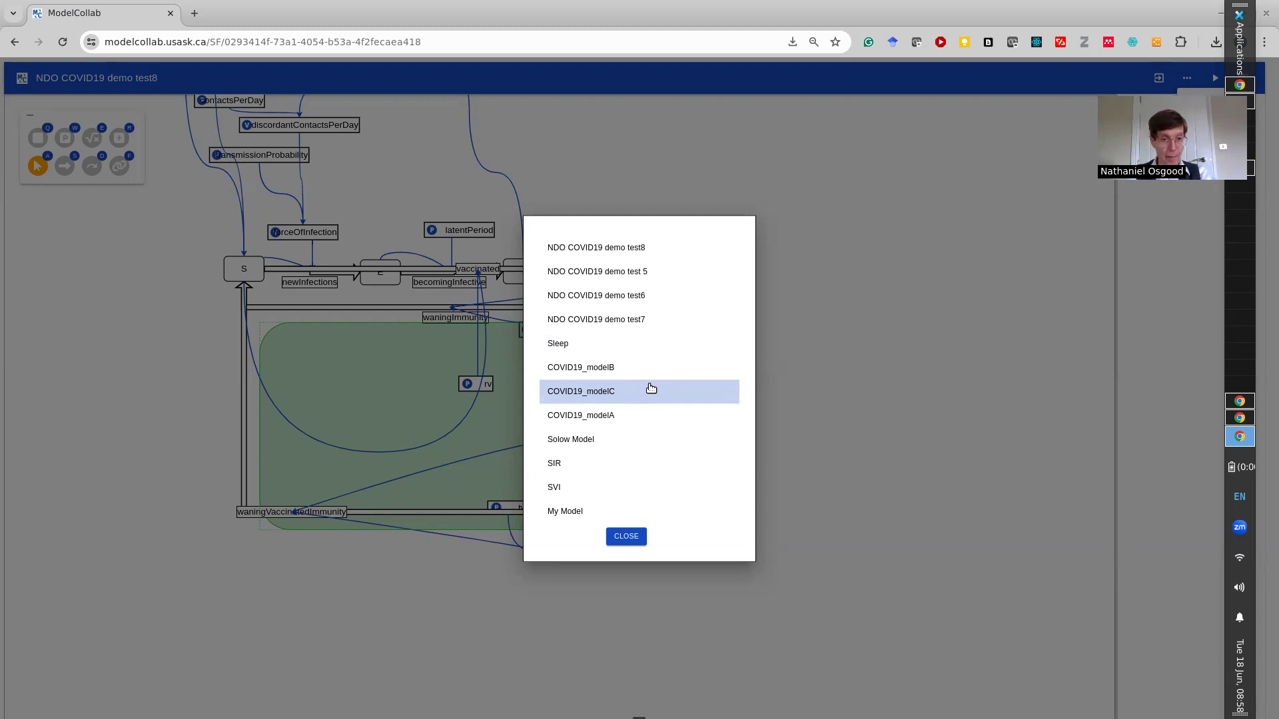
left_click(610, 391)
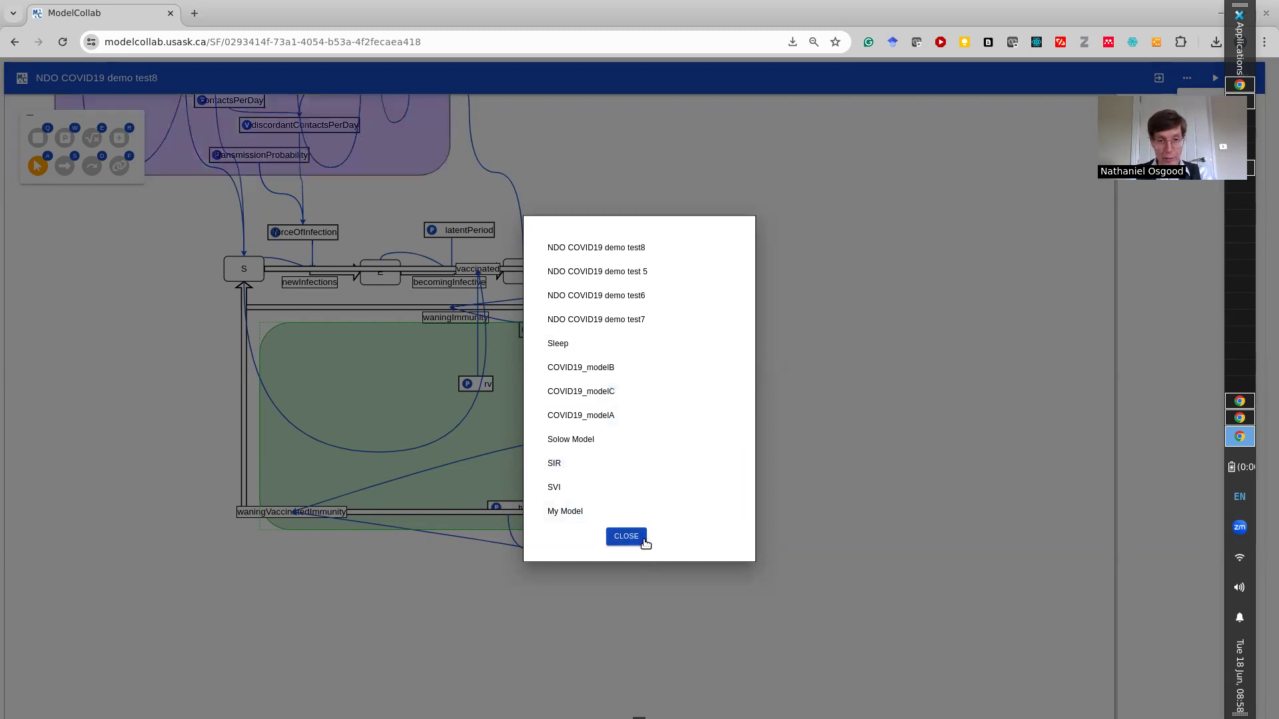
left_click(642, 539)
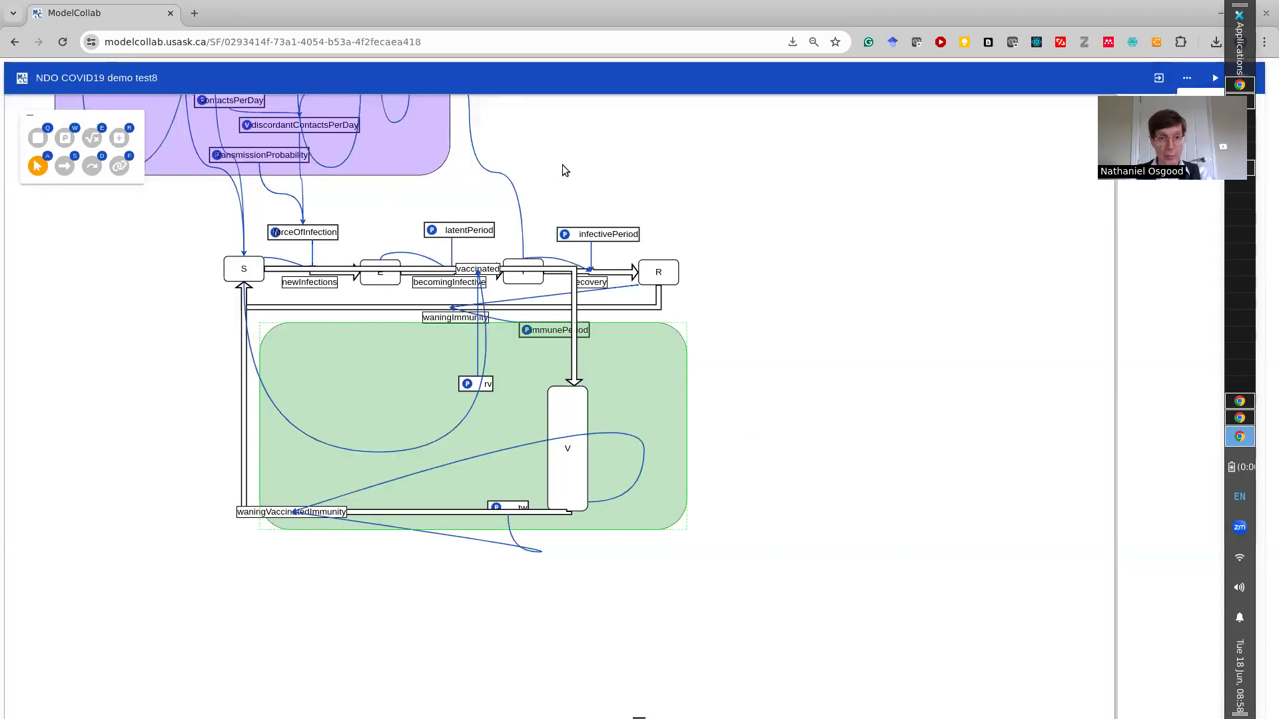
- Move the imported purple asymptomatic submodel to the right, above the SEIR stocks and beside prevalenceOfInfectives
left_click_drag(406, 153, 686, 190)
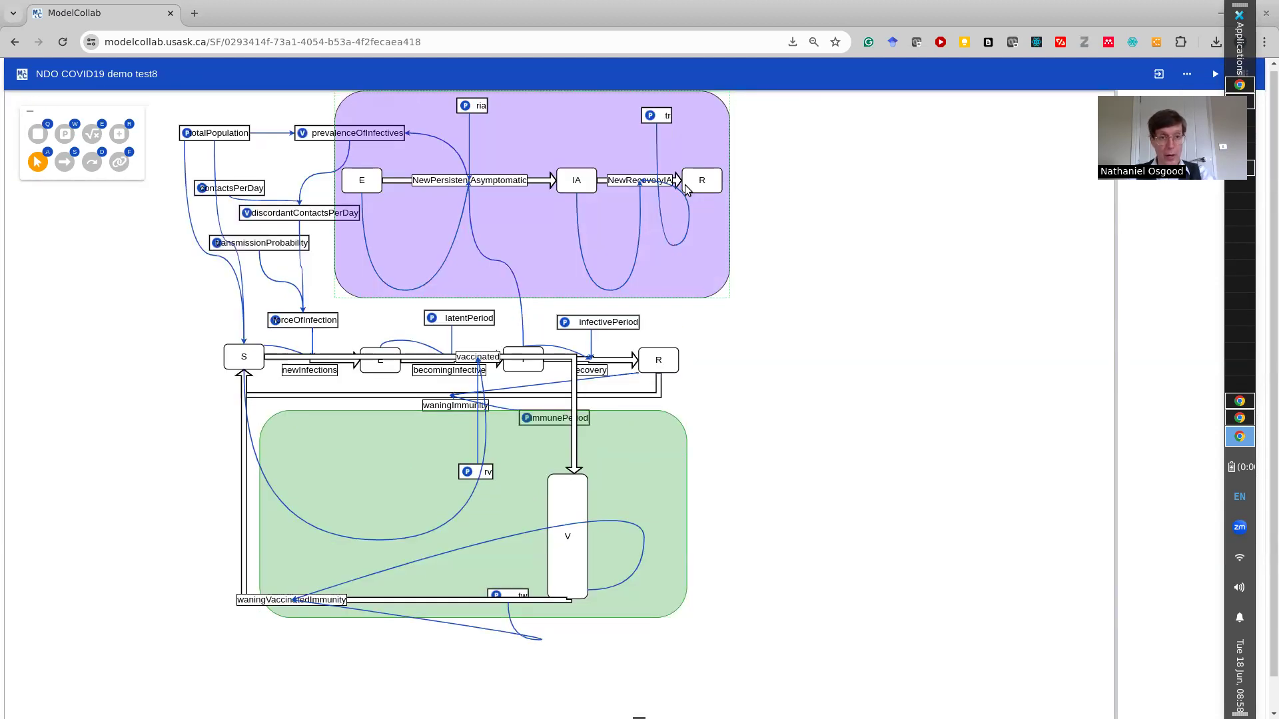
left_click_drag(517, 240, 547, 242)
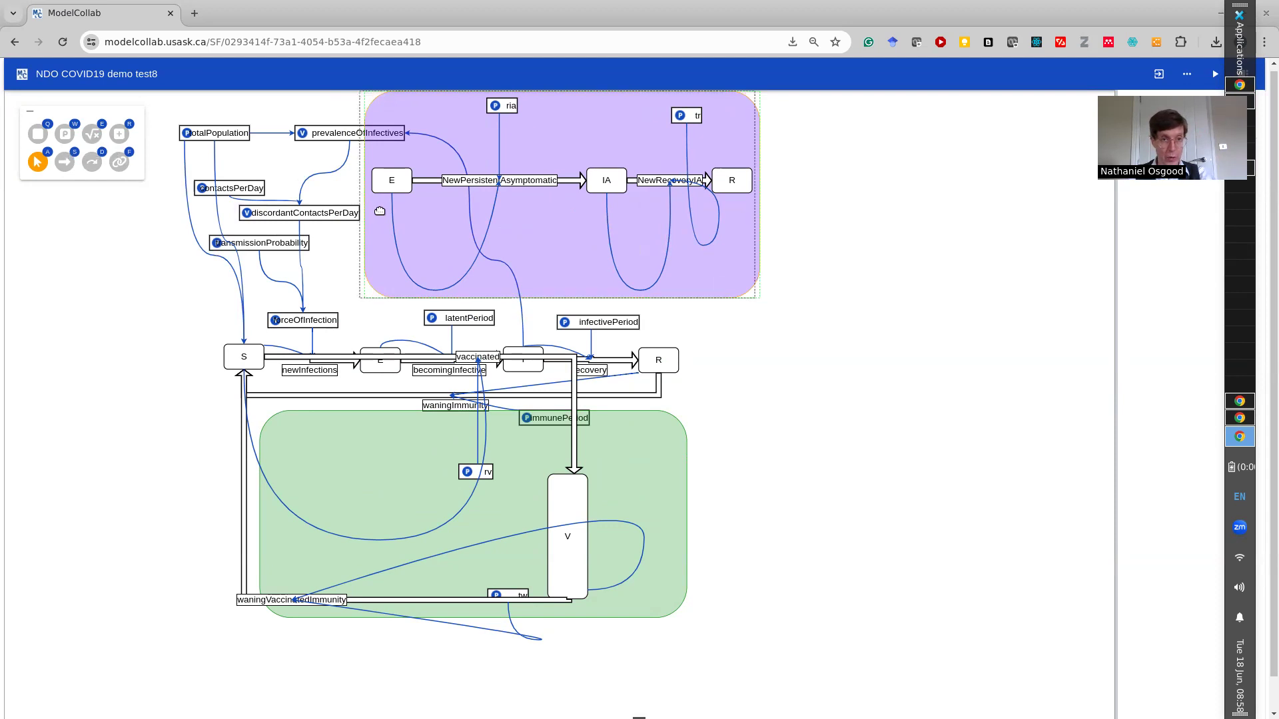
left_click_drag(382, 211, 377, 211)
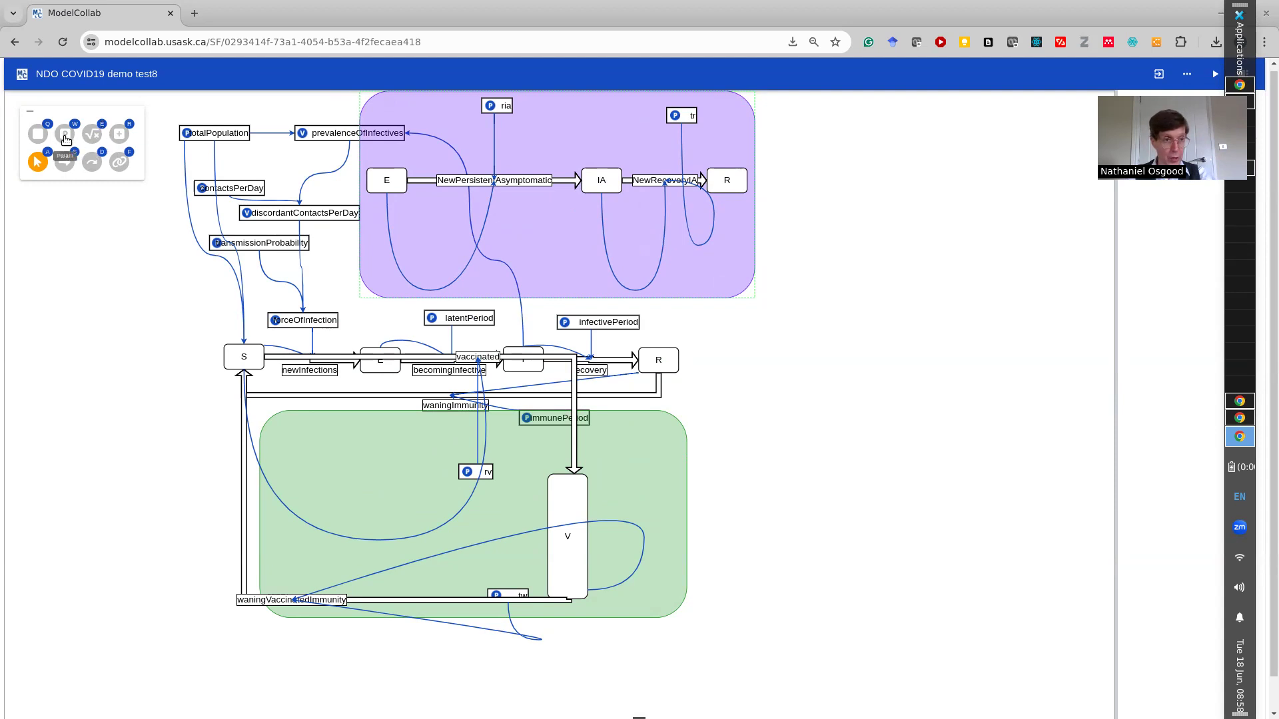
- Identify the asymptomatic submodel's E and R stocks with the main SEIR model's E and R stocks
left_click(121, 166)
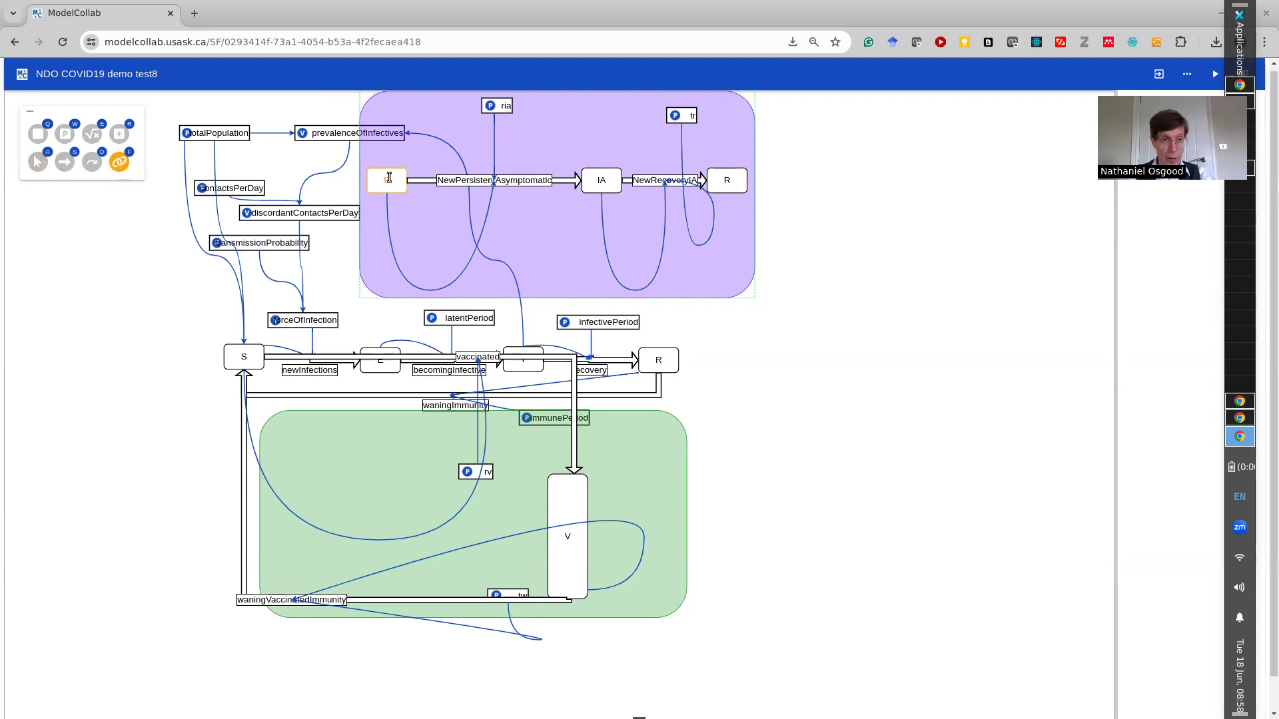
left_click(380, 365)
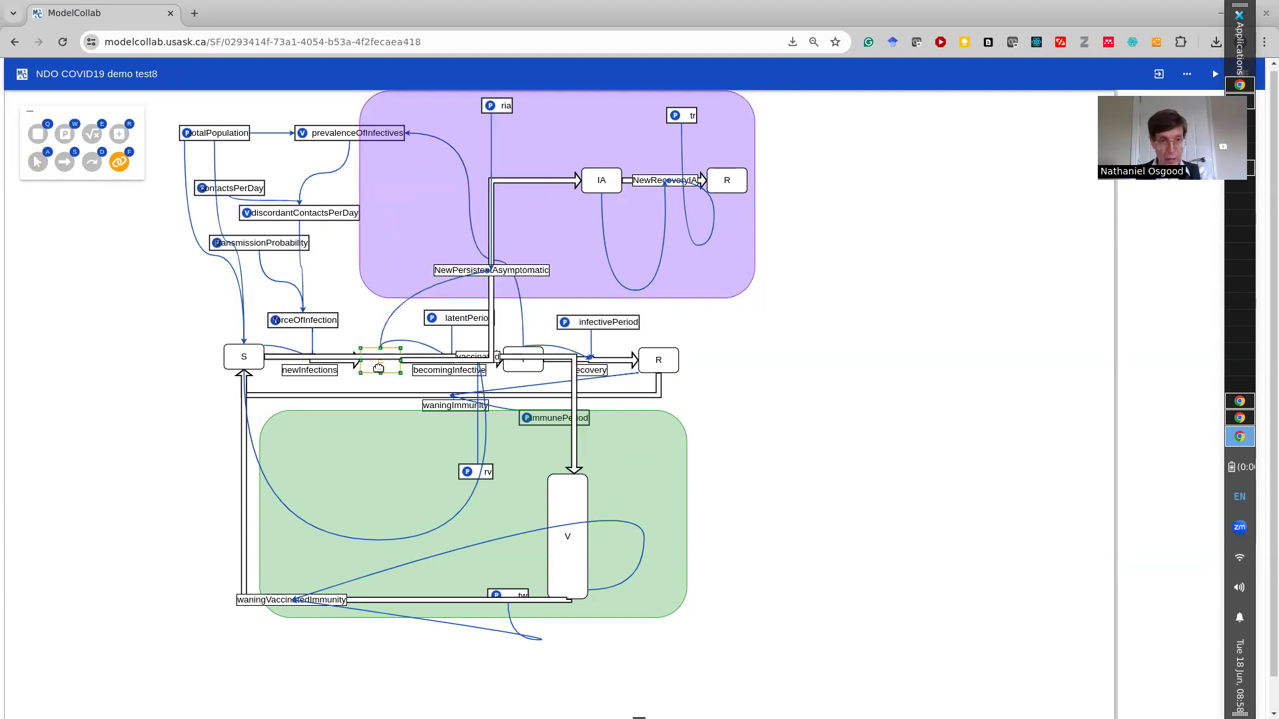
left_click(738, 186)
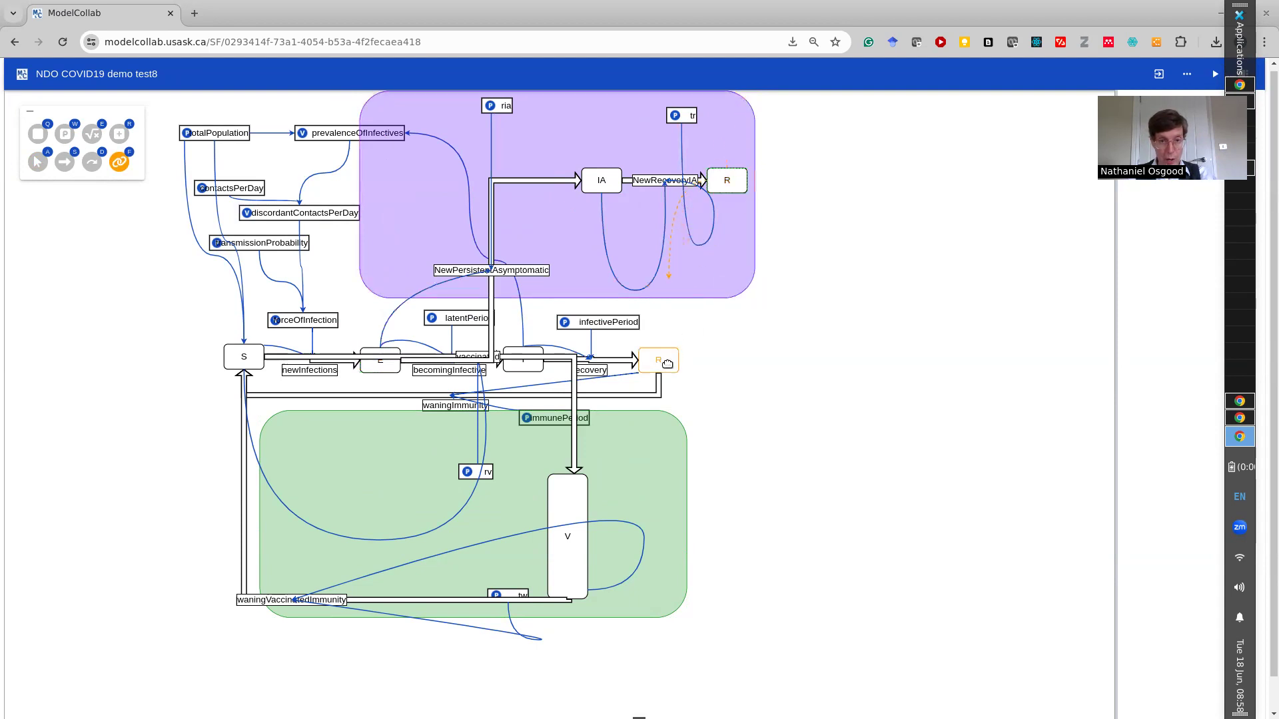
left_click(667, 364)
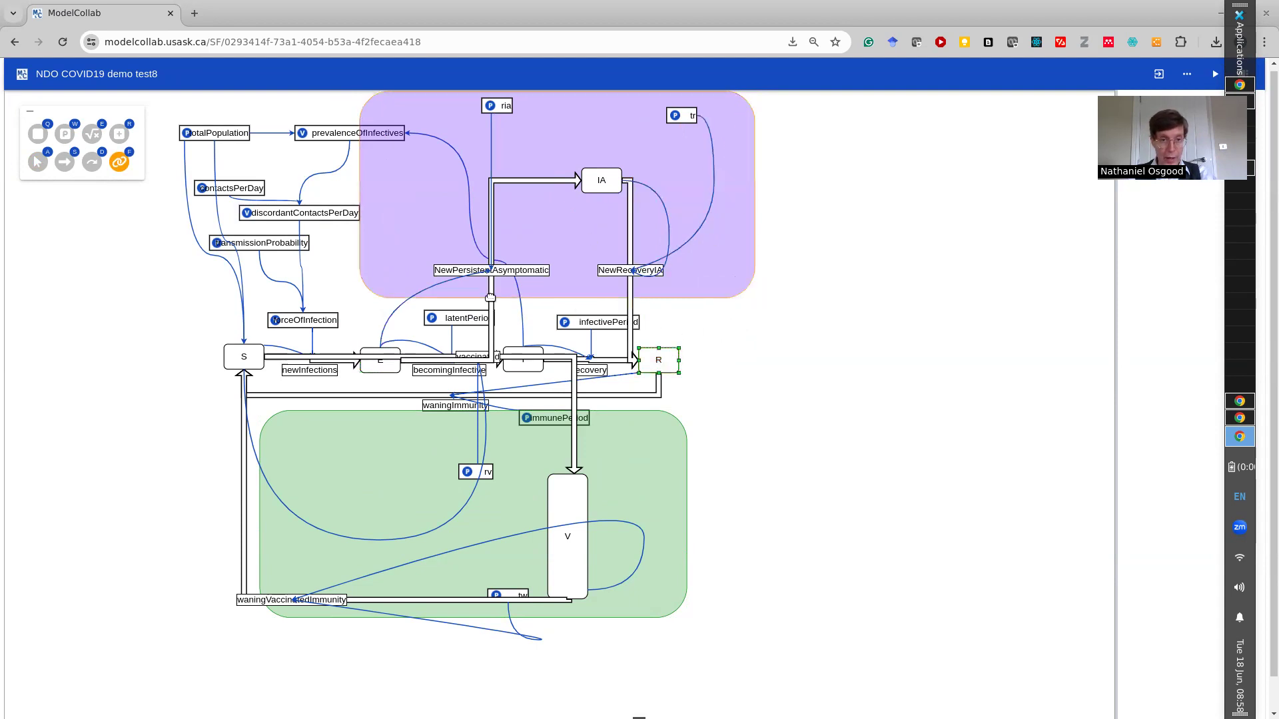
- Export the Julia code of the model with both submodels and open the downloaded file Model (22).jl
left_click(1187, 74)
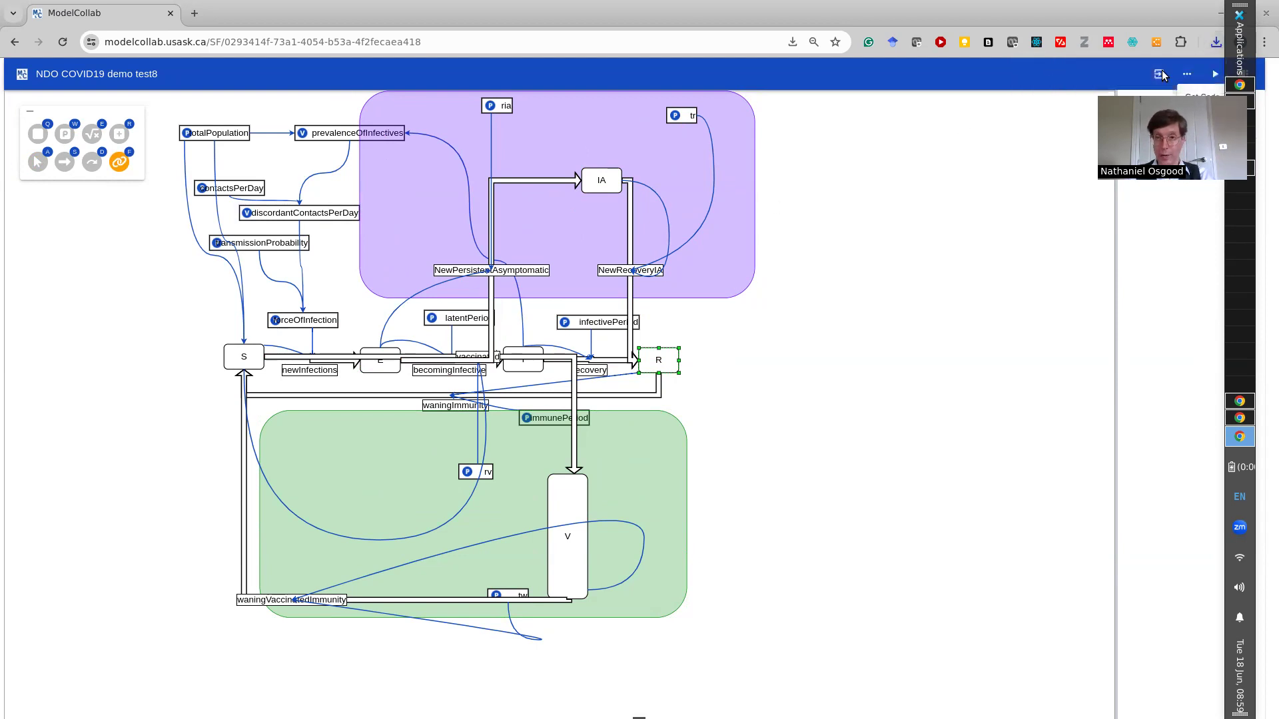
left_click(1215, 41)
left_click(1126, 90)
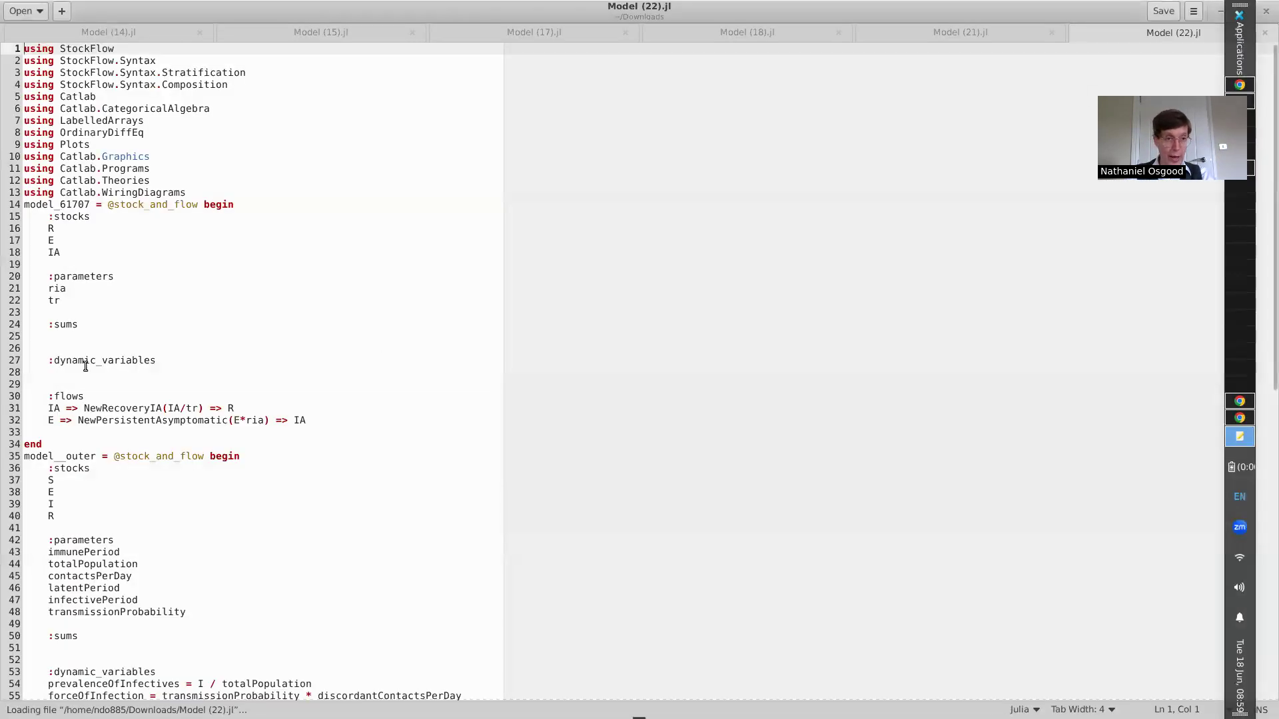
- Examine the stocks, parameters, dynamic variables and flows generated for the asymptomatic submodel and the outer SEIR model in Model (22).jl
left_click(106, 517)
key("Down")
key("Down")
key("Down")
key("Down")
key("Down")
key("Down")
key("Down")
key("Down")
key("Down")
key("Down")
key("Down")
key("Down")
key("Down")
key("Down")
key("Down")
key("Down")
key("Down")
key("Down")
key("Down")
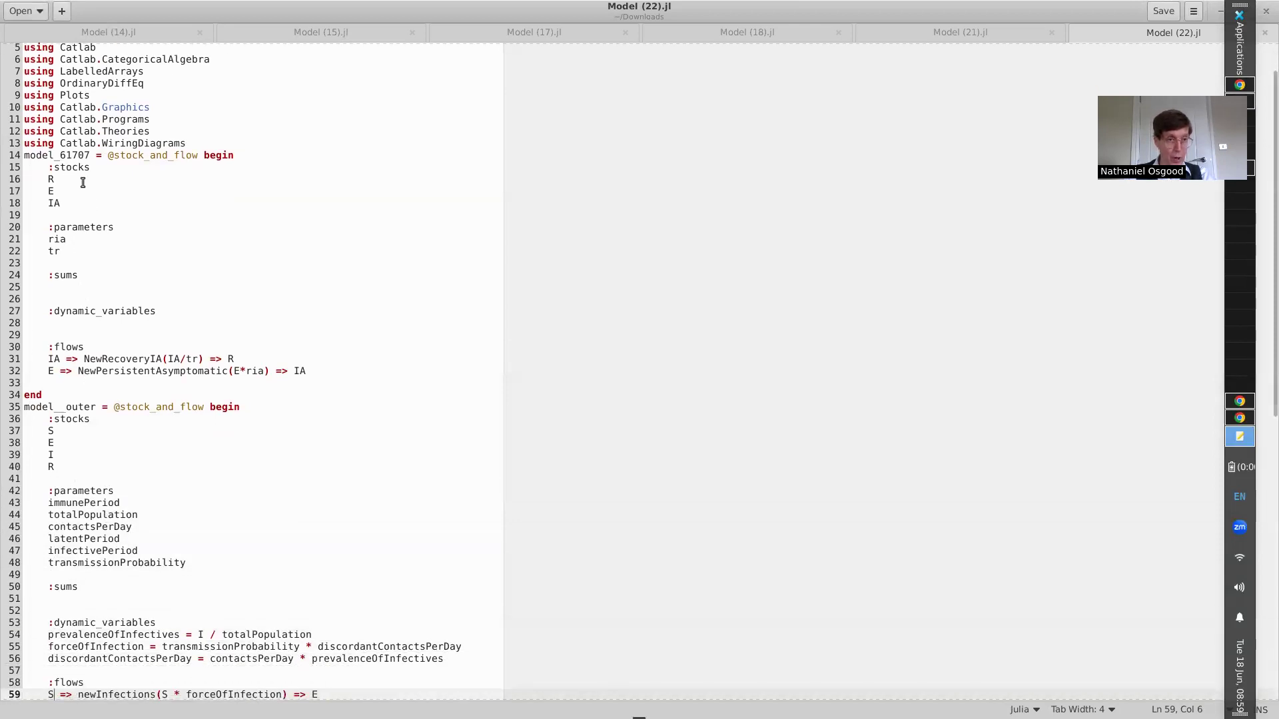
key("Down")
key("Down")
key("Down")
key("Down")
key("Down")
key("Down")
key("Down")
key("Down")
key("Down")
key("Down")
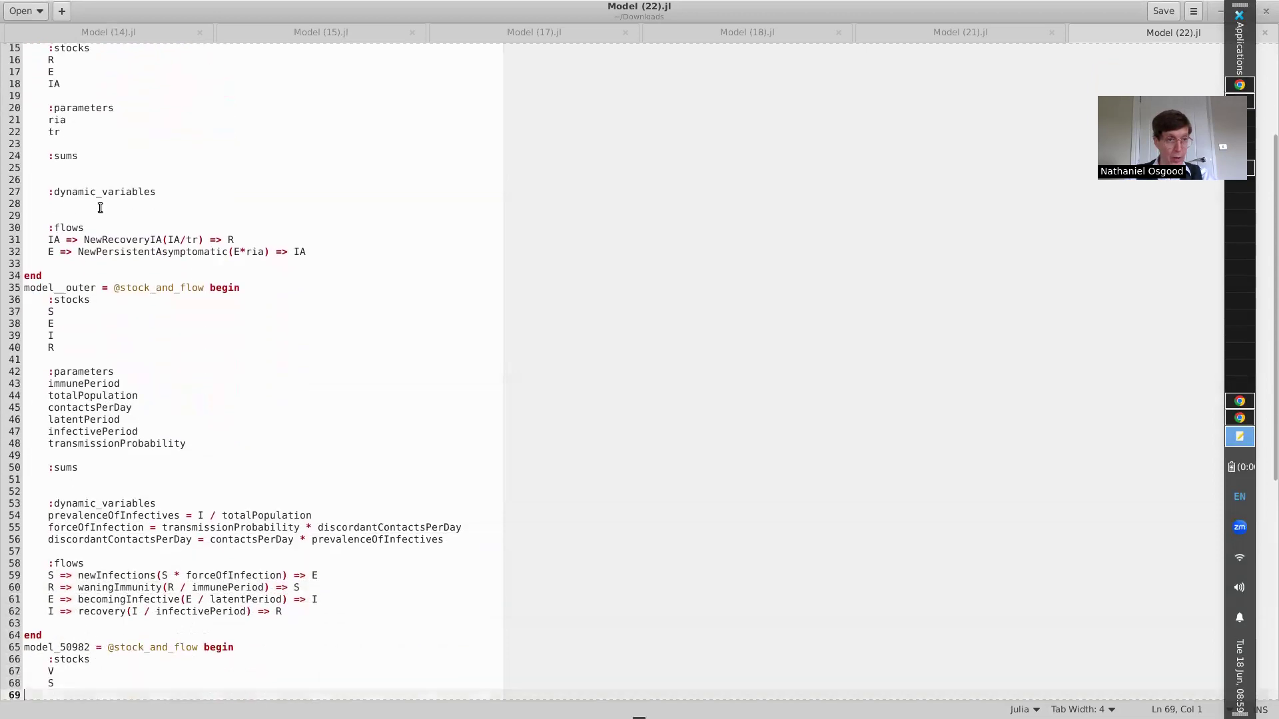
- Examine the vaccination submodel code, the composition block sharing stocks between the three models, and the solver code ending the file
key("Down")
key("Down")
key("Down")
key("Down")
key("Down")
key("Down")
key("Down")
key("Down")
key("Down")
key("Down")
key("Down")
key("Down")
key("Down")
key("Down")
key("Down")
key("Down")
key("Down")
key("Down")
key("Down")
key("Down")
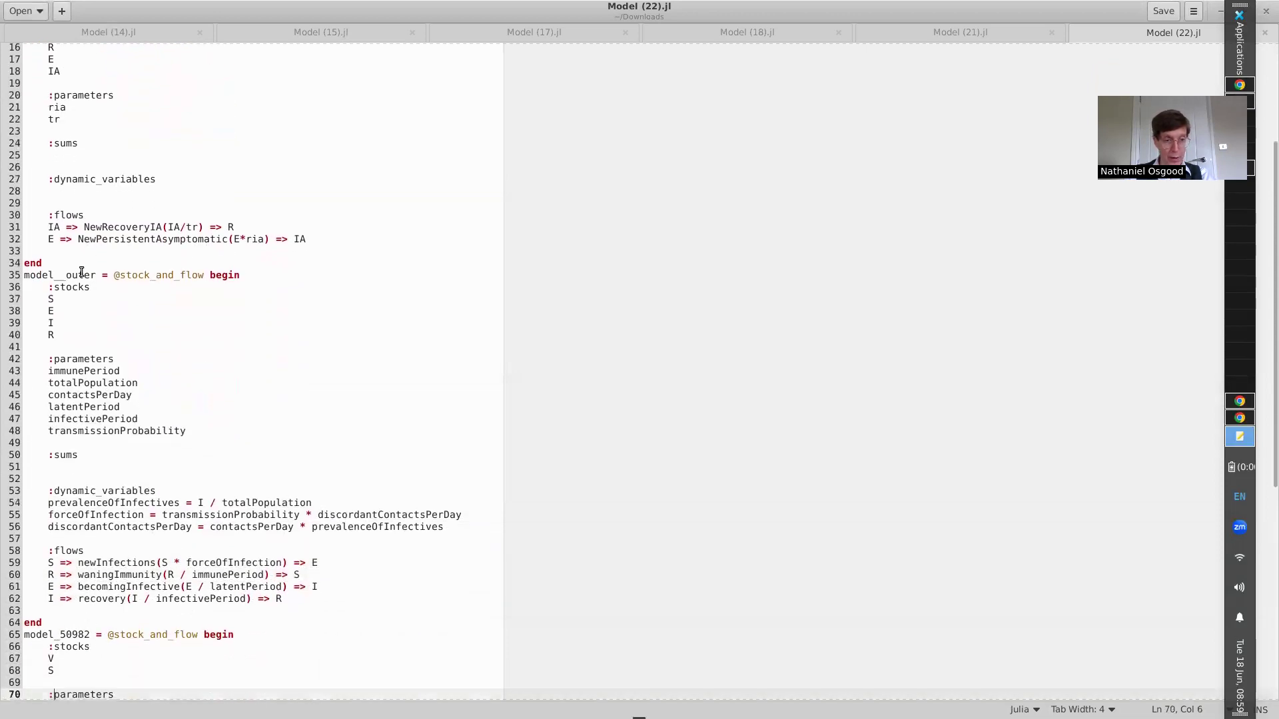
key("Down")
key("Down")
key("Down")
key("Down")
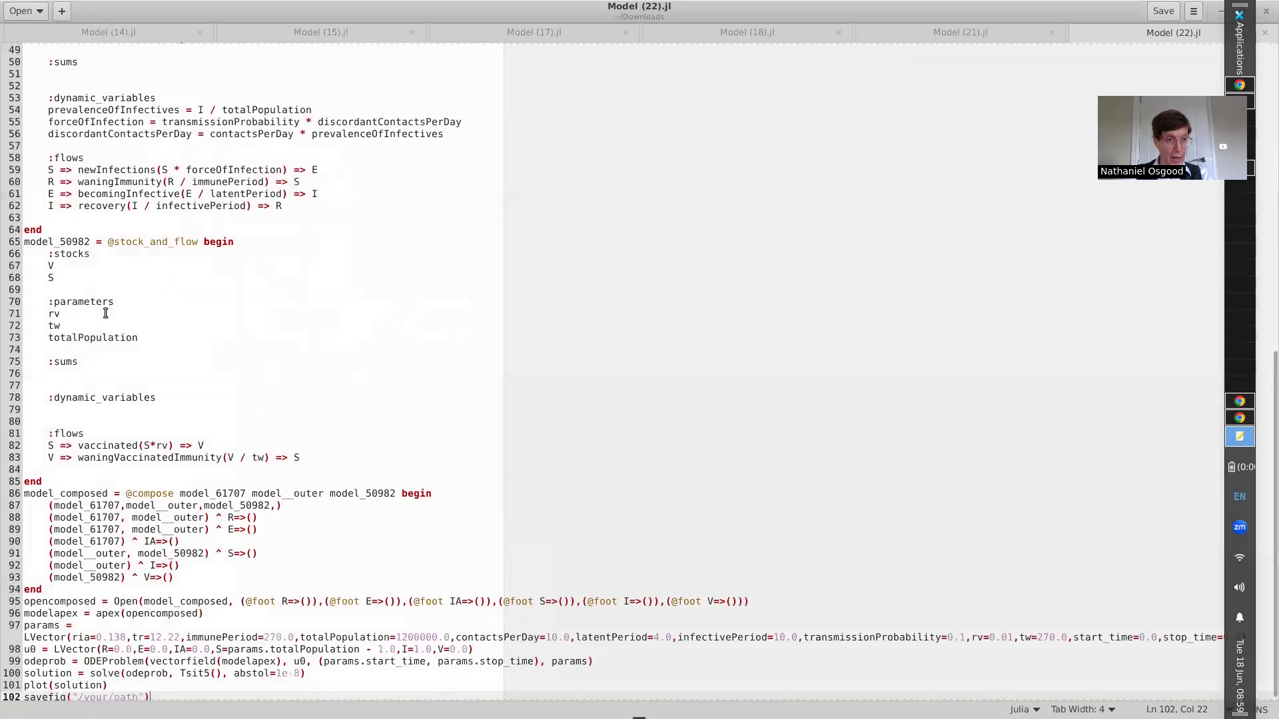
key("ctrl+End")
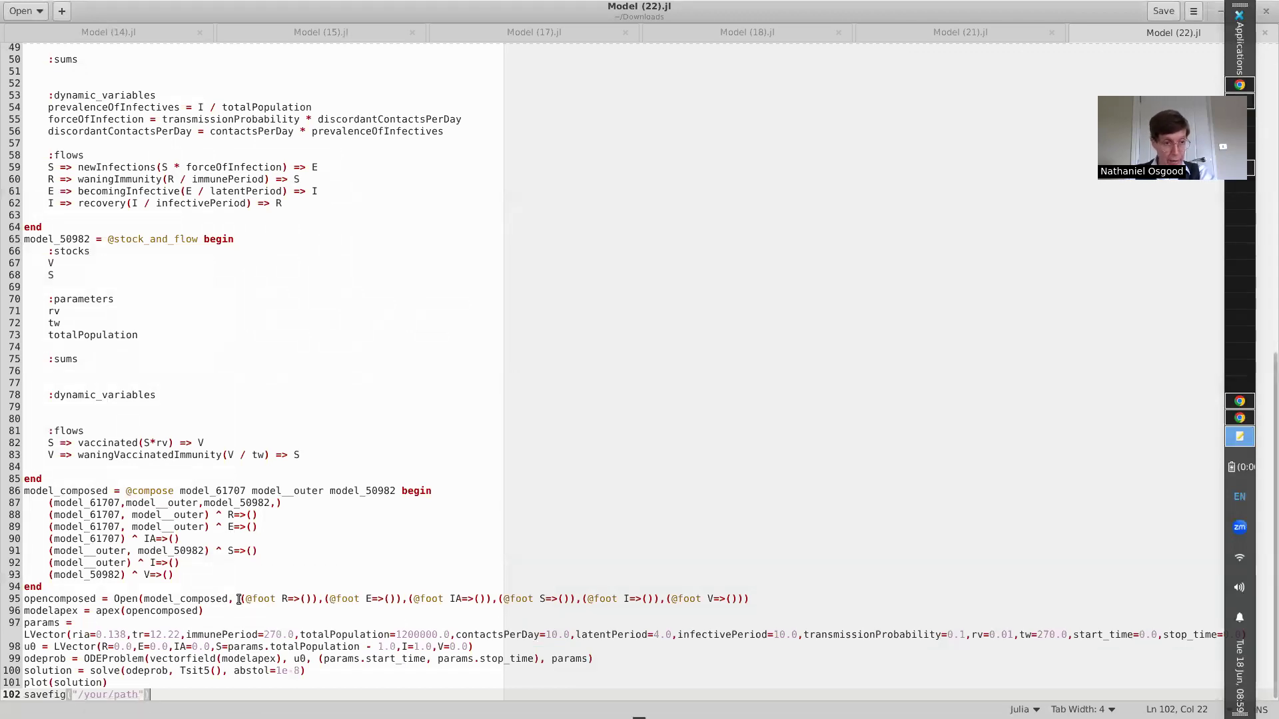
- Switch back to ModelCollab and run the simulation of the composed COVID-19 model
key("alt+Tab")
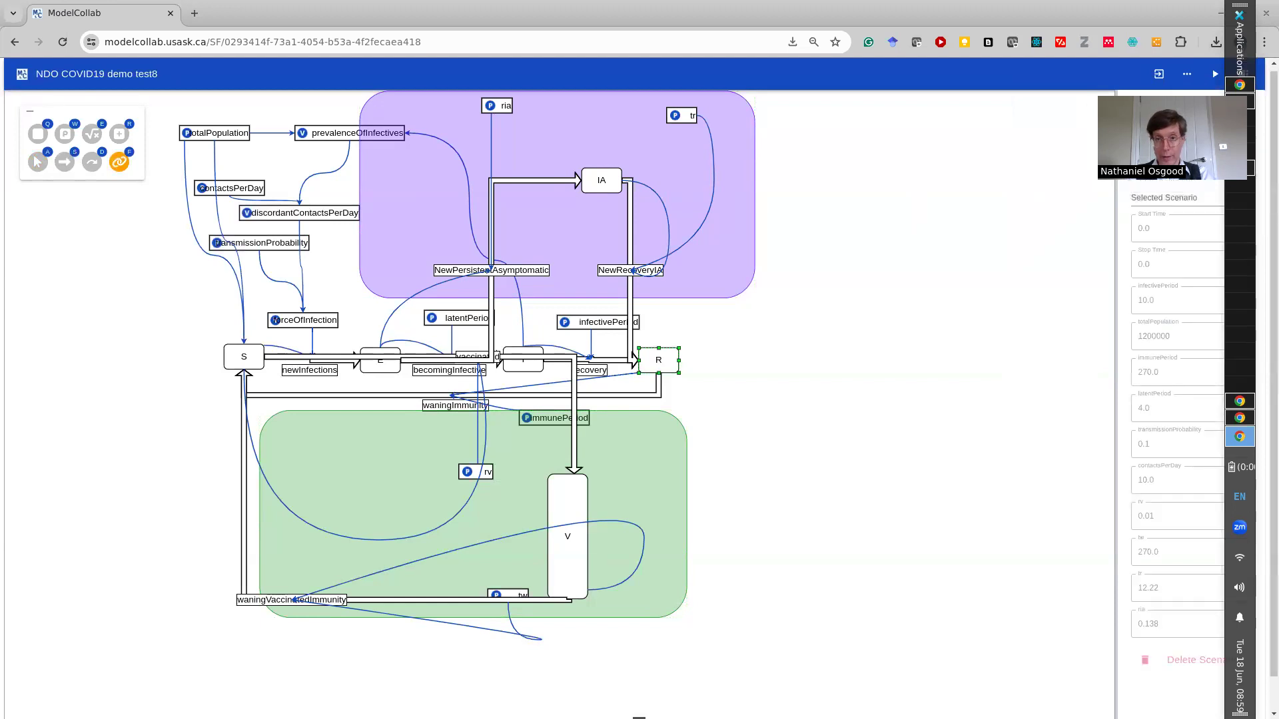
left_click(1153, 208)
left_click(1154, 203)
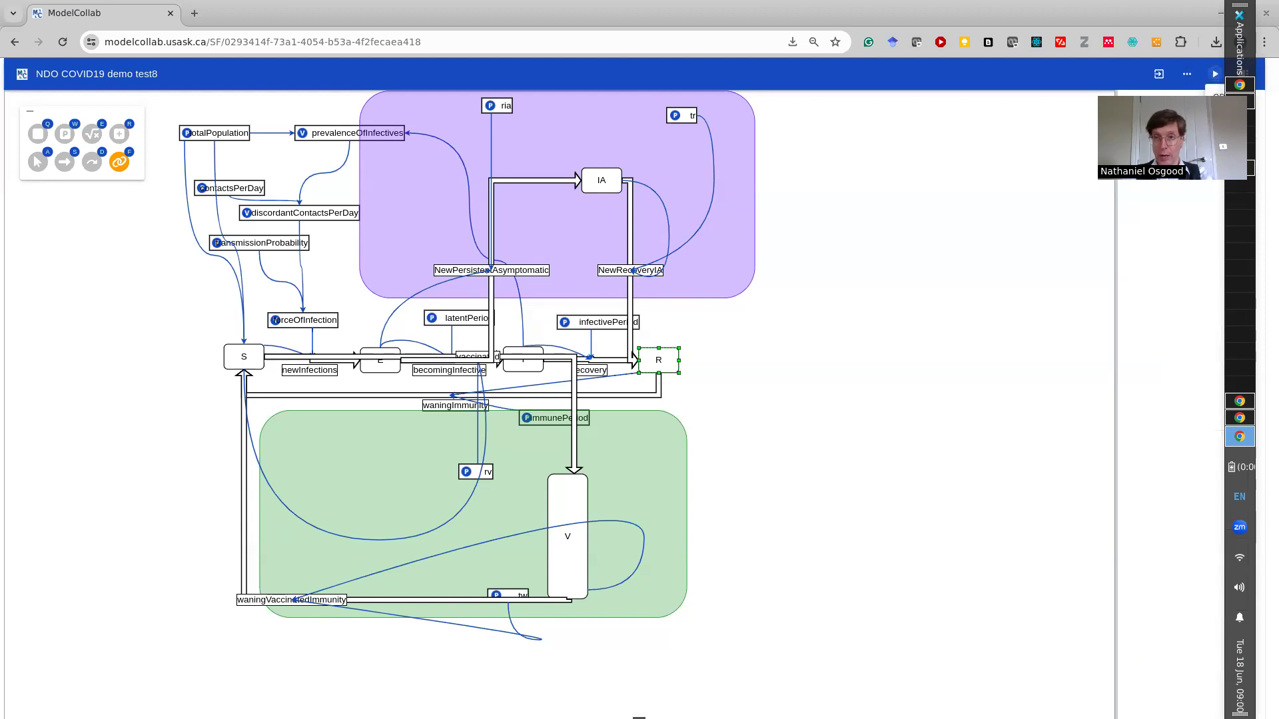
left_click(1215, 73)
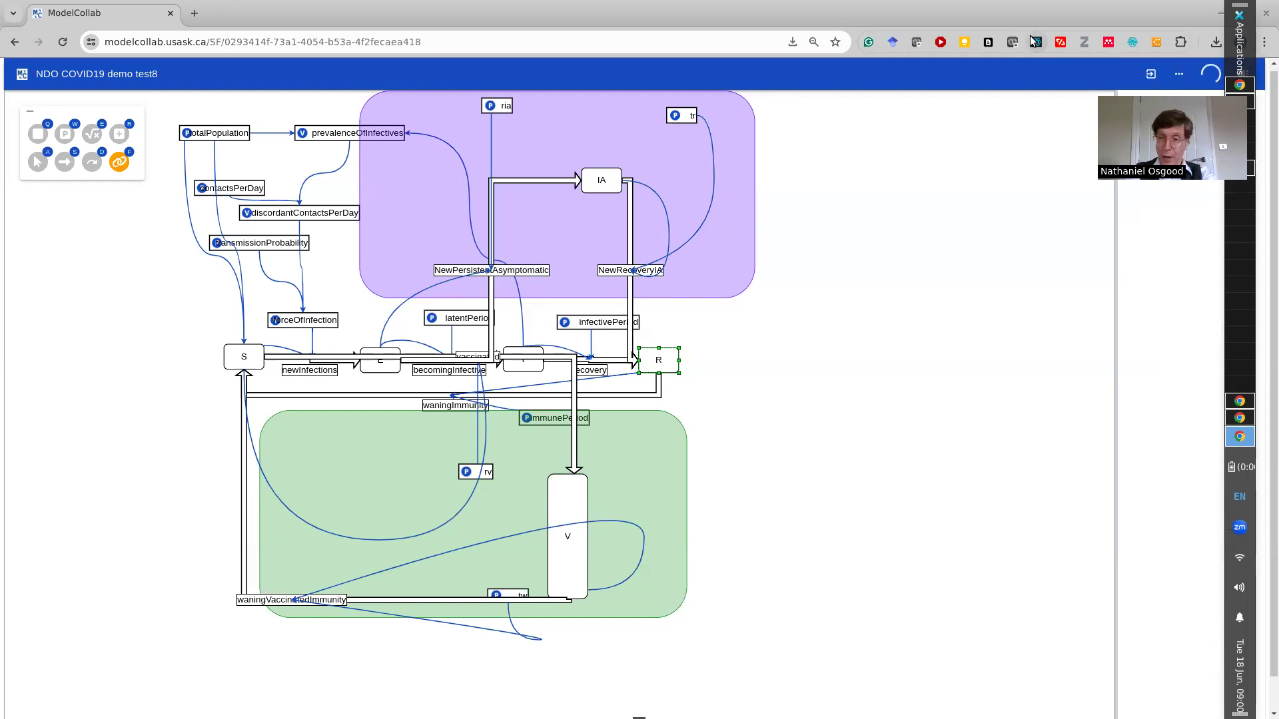
- Switch to the slide presentation and advance to the slide "Support for Team-Centric Modeling"
key("alt+Tab")
key("alt+Tab")
key("Right")
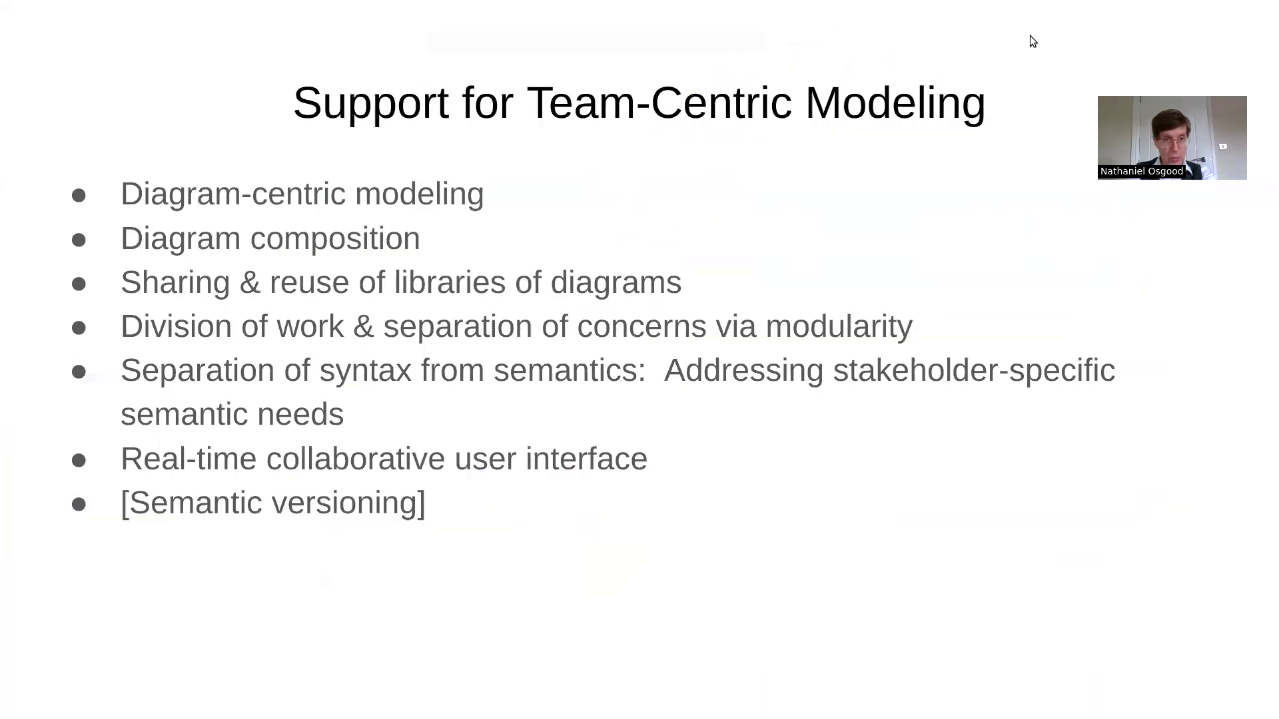